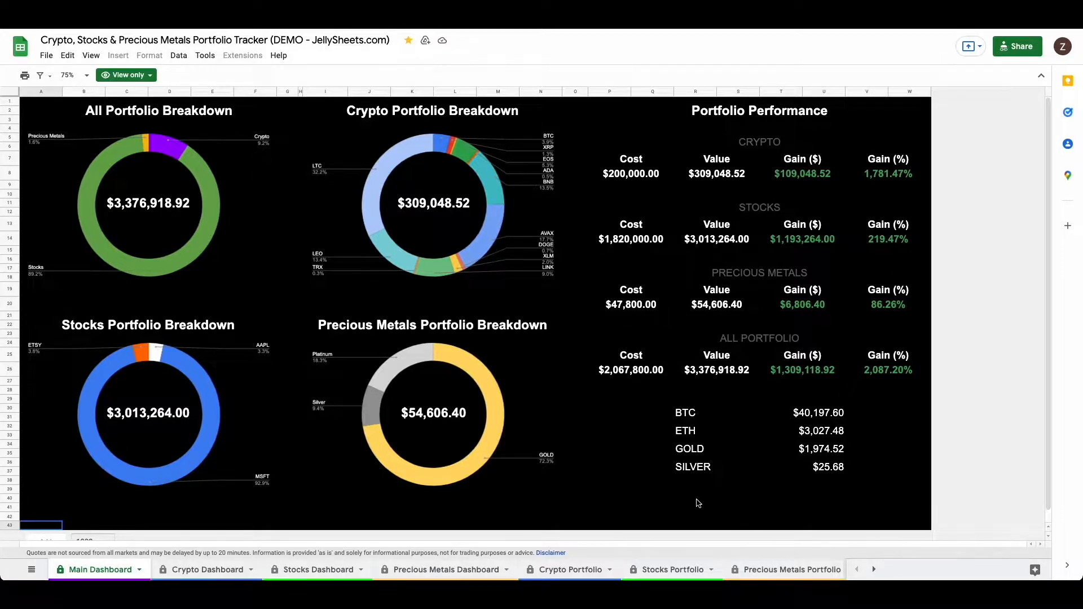
Step: Start a copy of the spreadsheet and insert 2 after DEMO in the copy's name
{"action": "left_click", "coordinate": [48, 56]}
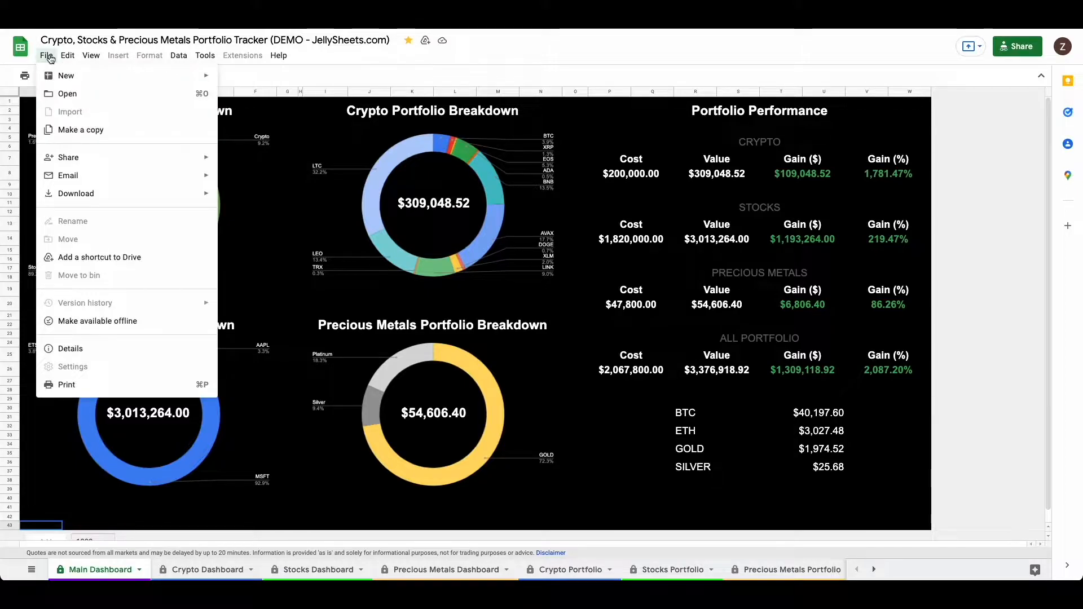
{"action": "left_click", "coordinate": [72, 130]}
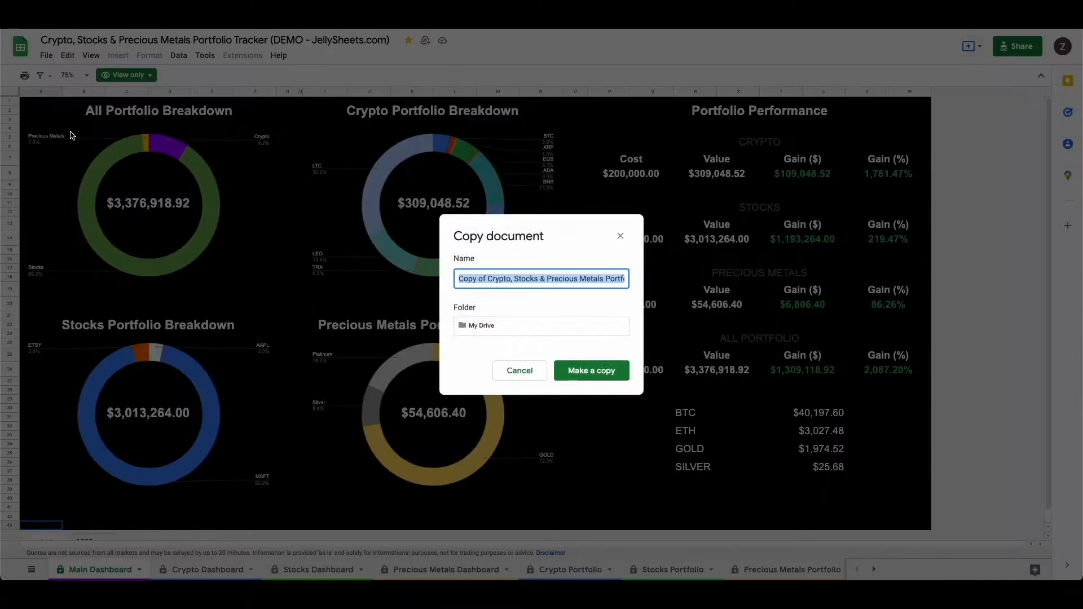
{"action": "left_click", "coordinate": [538, 278]}
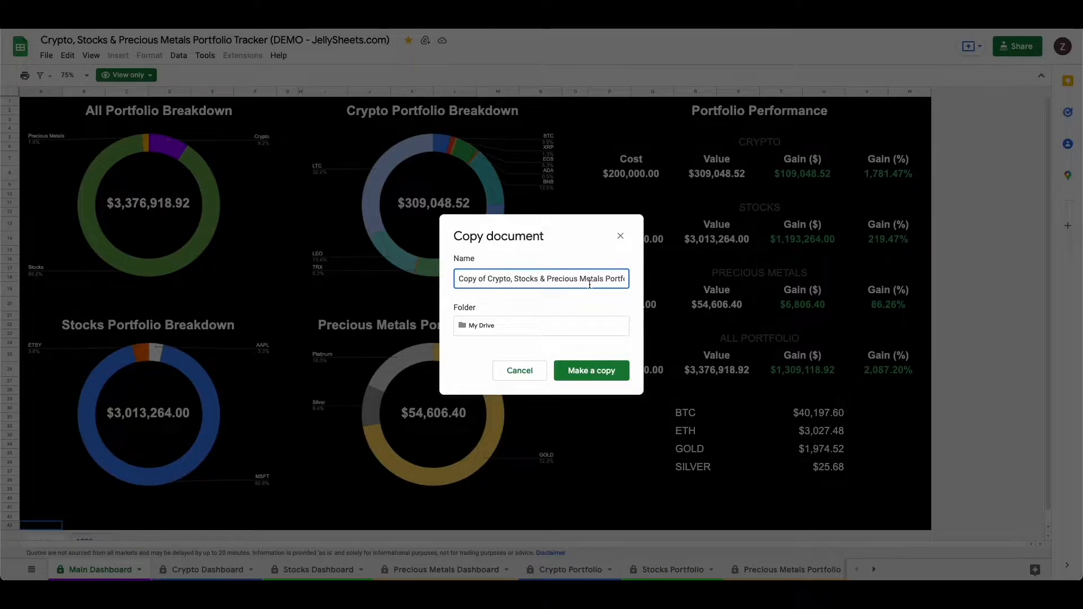
{"action": "key", "text": "Right"}
{"action": "key", "text": "Right"}
{"action": "key", "text": "Right"}
{"action": "key", "text": "Right"}
{"action": "key", "text": "Right"}
{"action": "key", "text": "Right"}
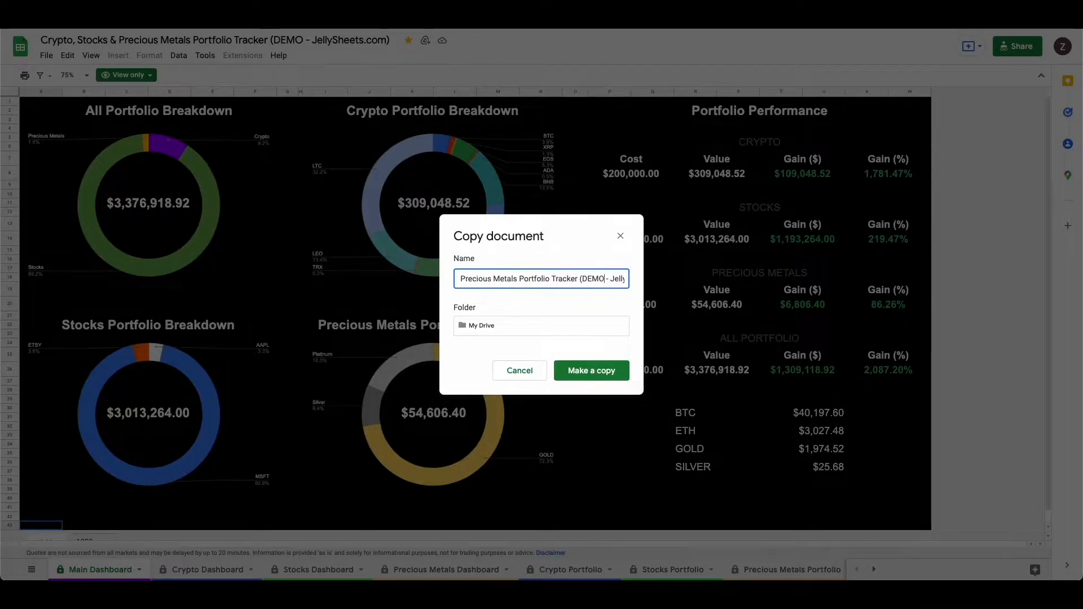
{"action": "type", "text": "2"}
Step: Remove "Copy of" from the start of the new name and create the copy in My Drive
{"action": "left_click", "coordinate": [477, 281]}
{"action": "key", "text": "Left"}
{"action": "key", "text": "Left"}
{"action": "key", "text": "Left"}
{"action": "key", "text": "Left"}
{"action": "key", "text": "Left"}
{"action": "key", "text": "Left"}
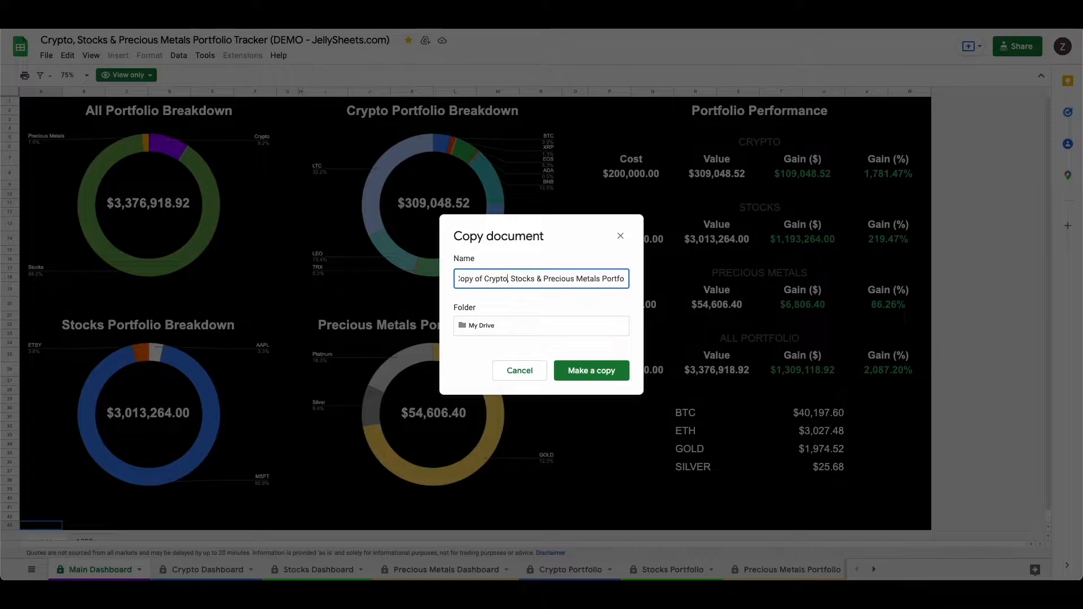
{"action": "key", "text": "BackSpace"}
{"action": "key", "text": "BackSpace"}
{"action": "key", "text": "BackSpace"}
{"action": "key", "text": "BackSpace"}
{"action": "key", "text": "BackSpace"}
{"action": "key", "text": "BackSpace"}
{"action": "key", "text": "BackSpace"}
{"action": "key", "text": "BackSpace"}
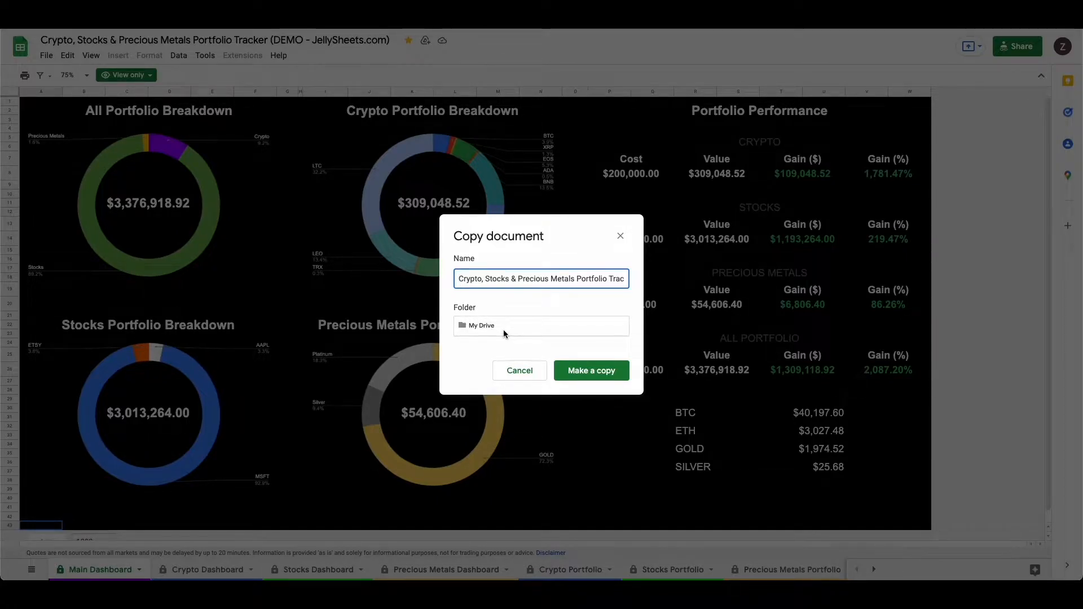
{"action": "left_click", "coordinate": [581, 377]}
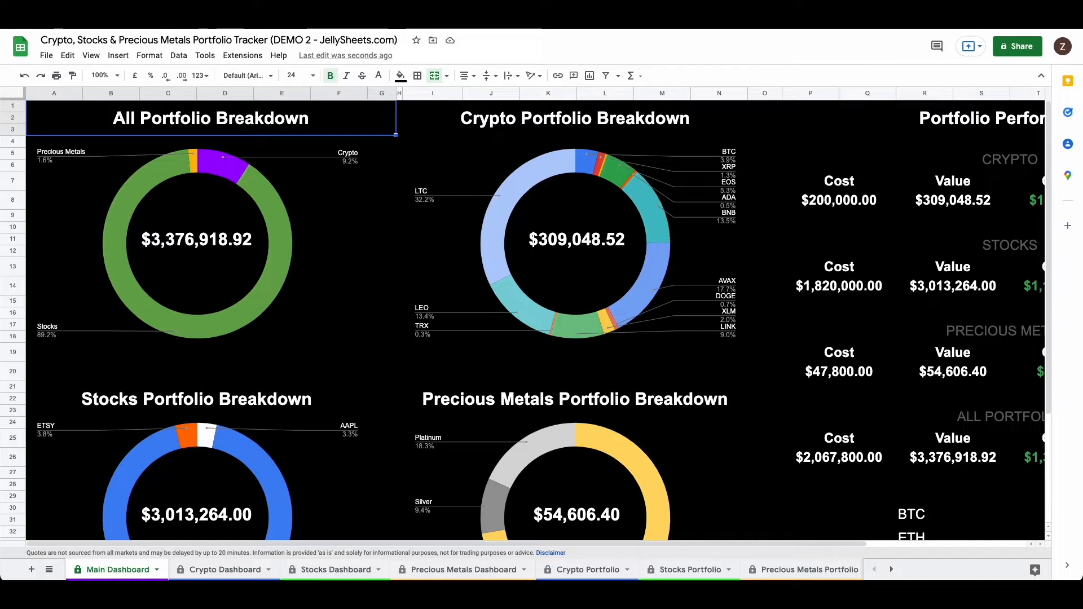
Step: Star the copied DEMO 2 portfolio tracker spreadsheet
{"action": "left_click", "coordinate": [91, 54]}
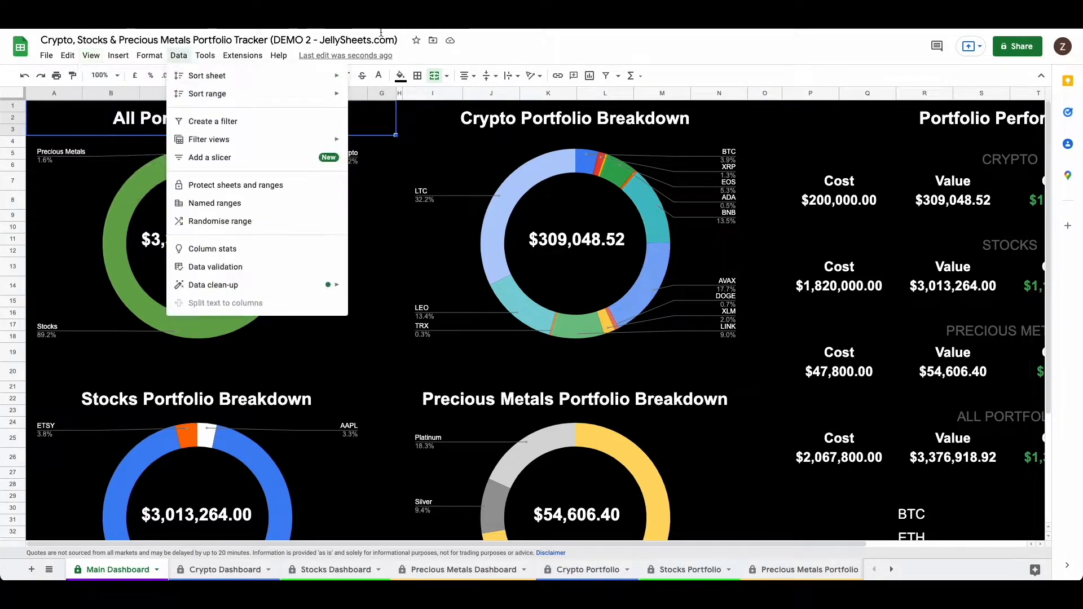
{"action": "left_click", "coordinate": [571, 44]}
{"action": "left_click", "coordinate": [417, 42]}
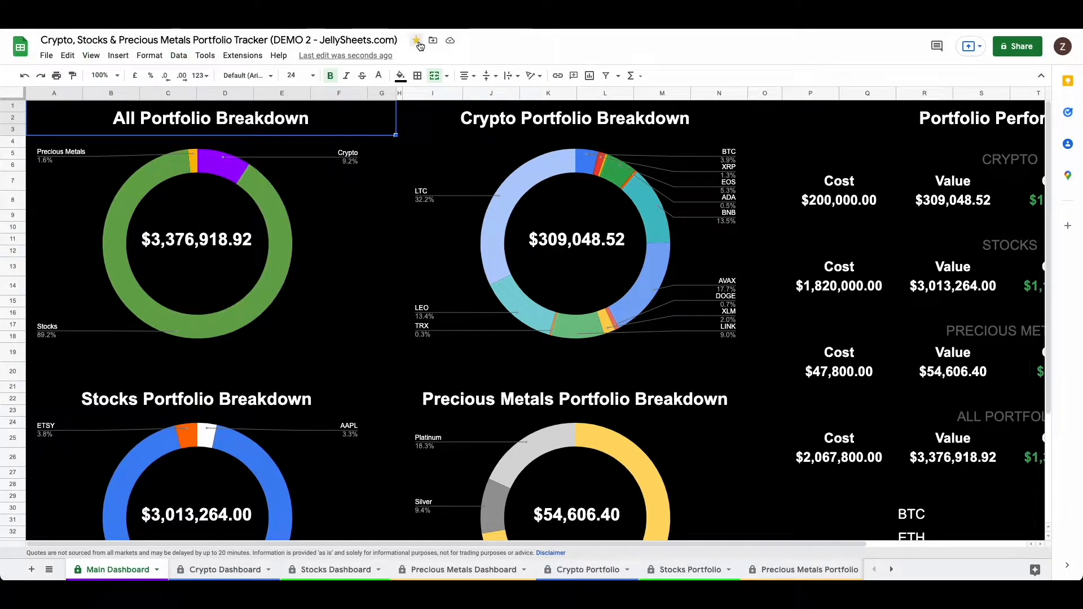
Step: Set the Main Dashboard's zoom level to 75%
{"action": "left_click", "coordinate": [104, 55]}
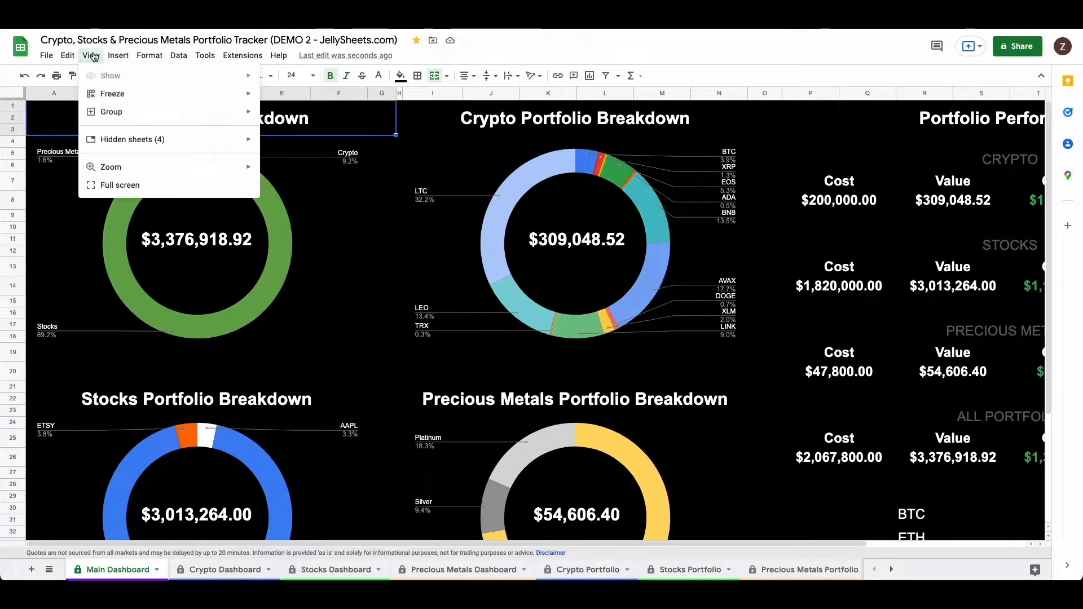
{"action": "left_click", "coordinate": [494, 46]}
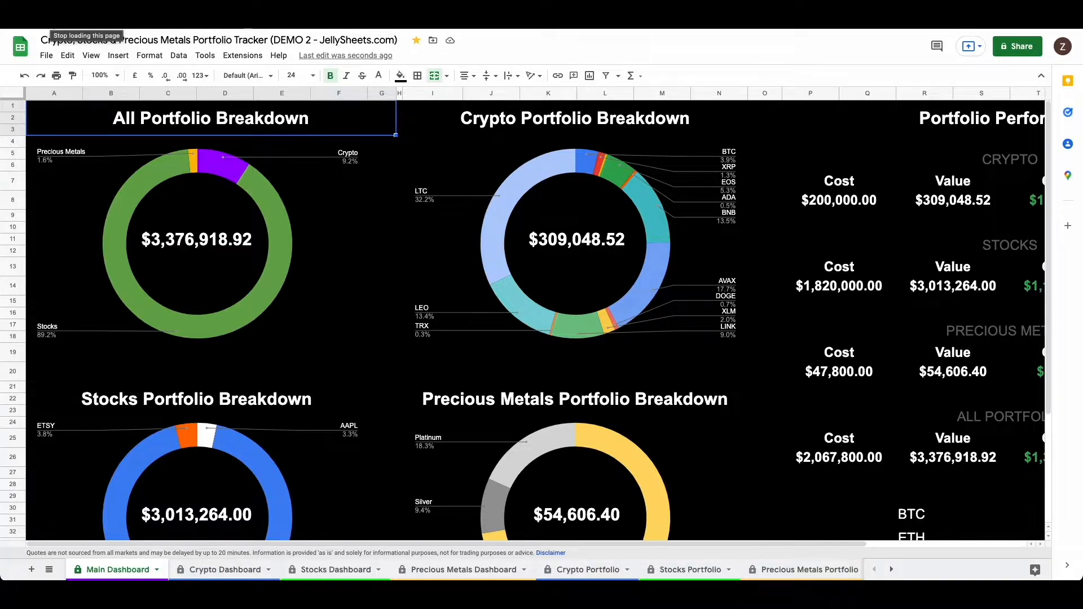
{"action": "left_click", "coordinate": [90, 55]}
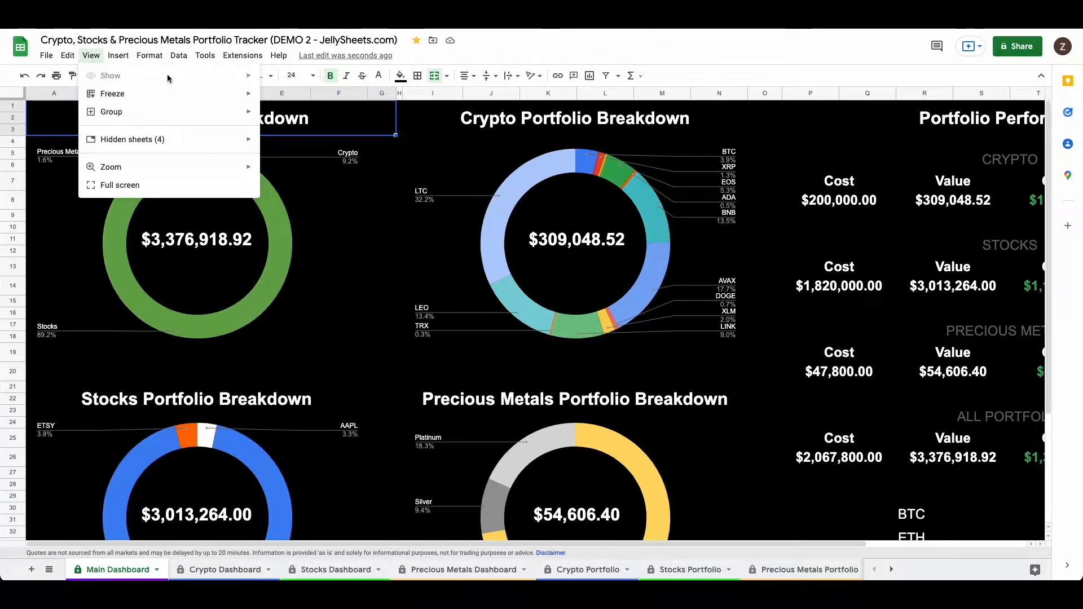
{"action": "left_click", "coordinate": [525, 51]}
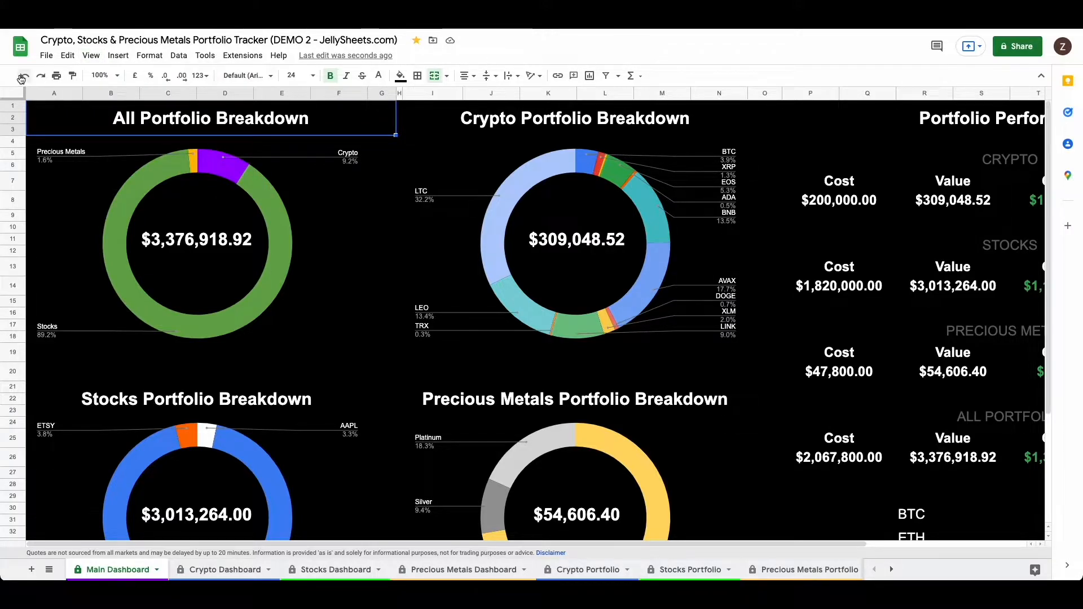
{"action": "left_click", "coordinate": [117, 76]}
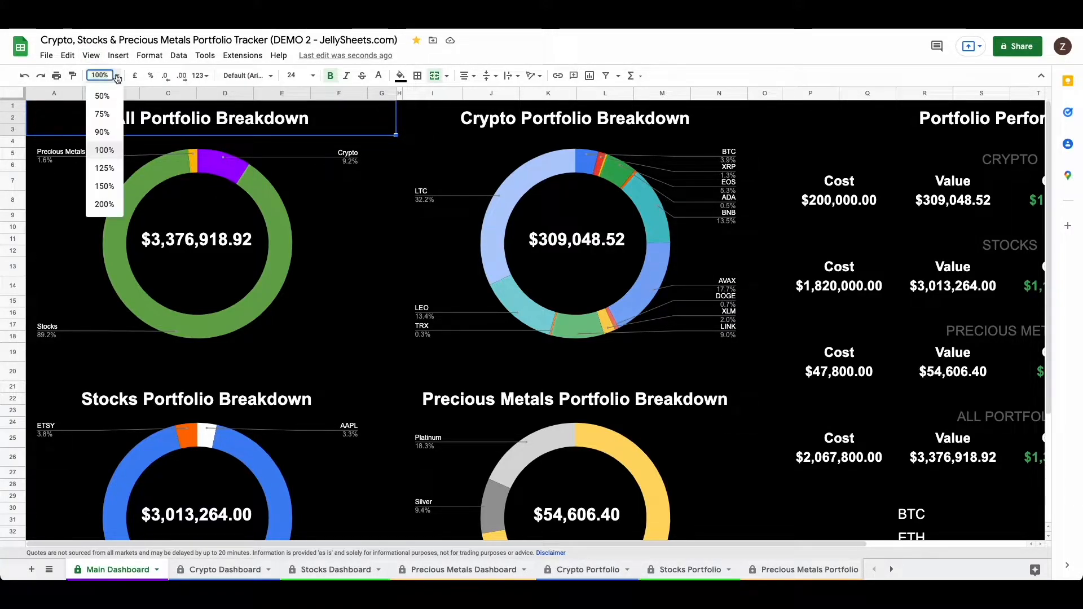
{"action": "left_click", "coordinate": [102, 113]}
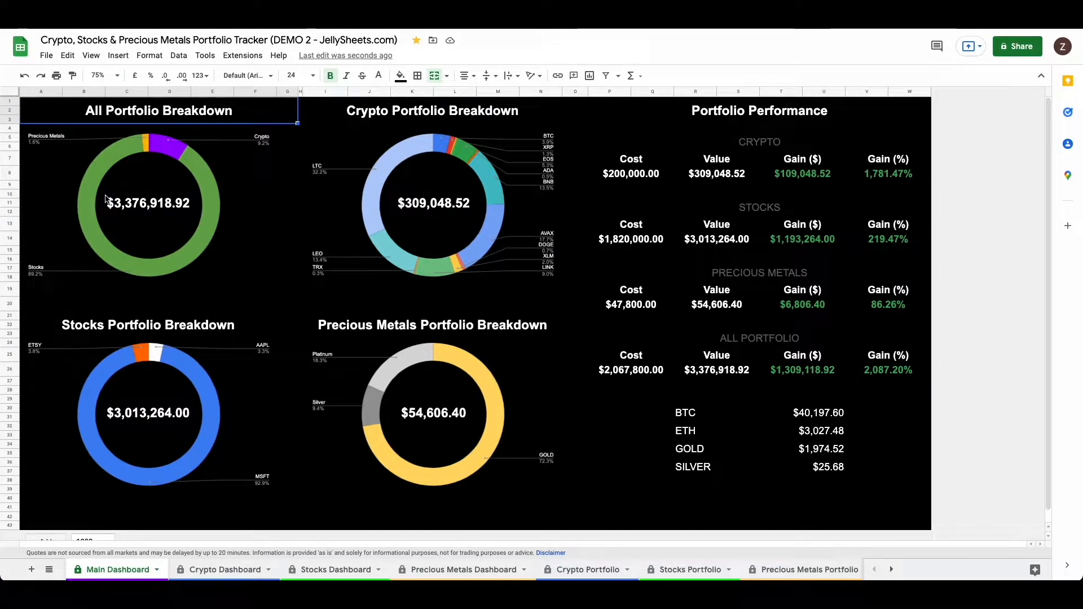
Step: Select the empty cell A43 below the charts on the Main Dashboard
{"action": "left_click", "coordinate": [100, 57]}
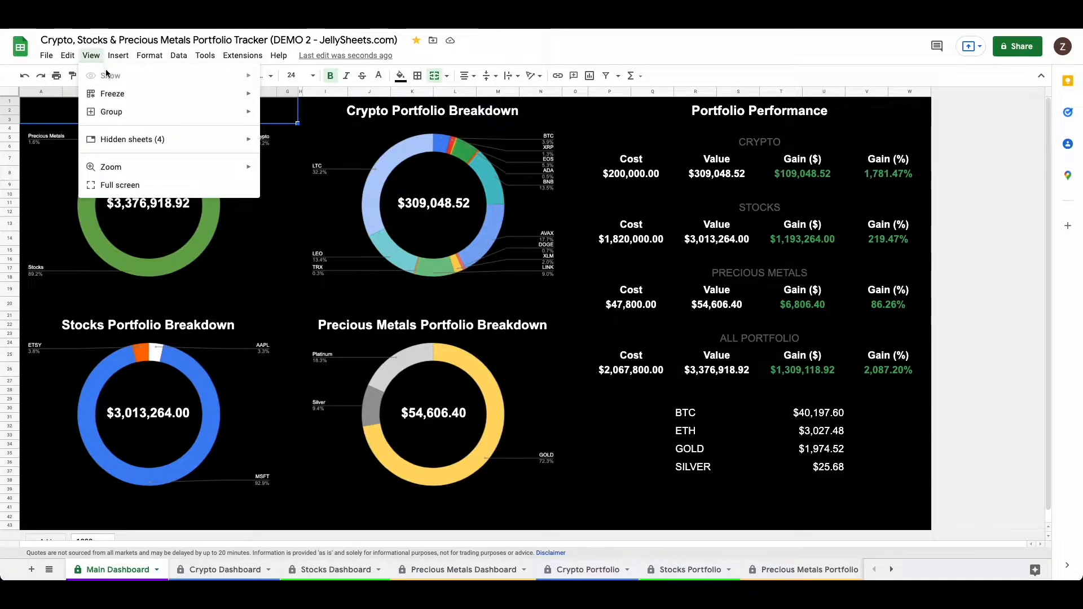
{"action": "left_click", "coordinate": [506, 49]}
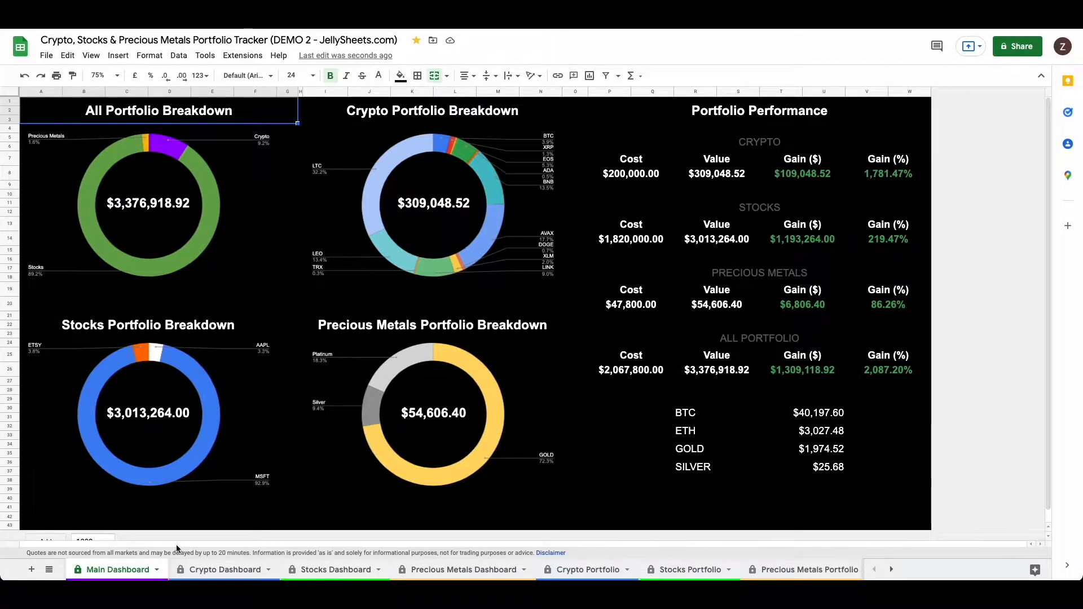
{"action": "scroll", "coordinate": [54, 515], "scroll_direction": "down", "scroll_amount": 1}
{"action": "left_click", "coordinate": [51, 508]}
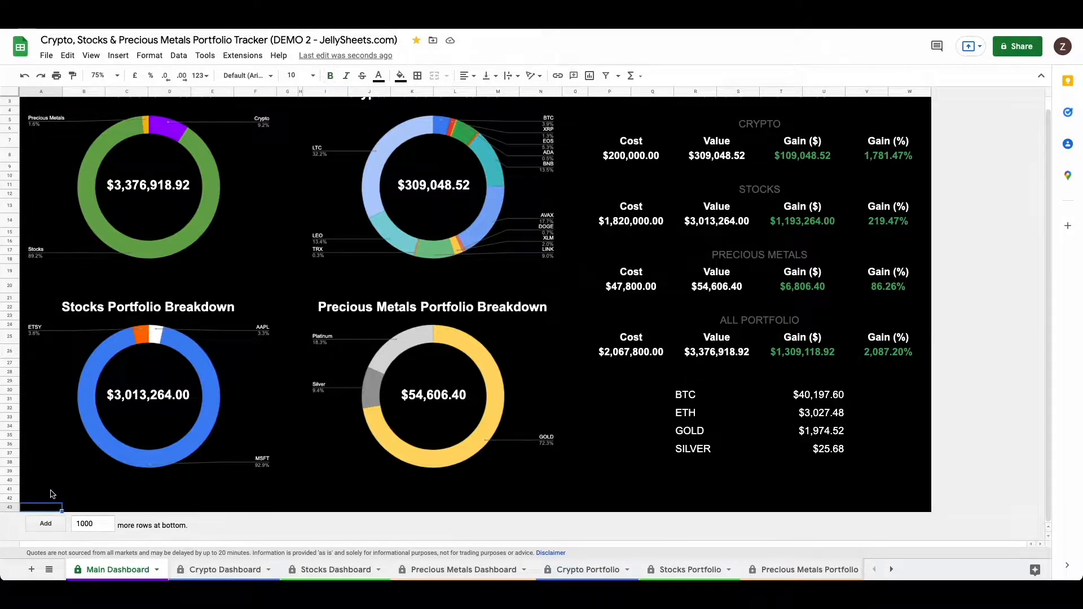
{"action": "scroll", "coordinate": [53, 496], "scroll_direction": "up", "scroll_amount": 1}
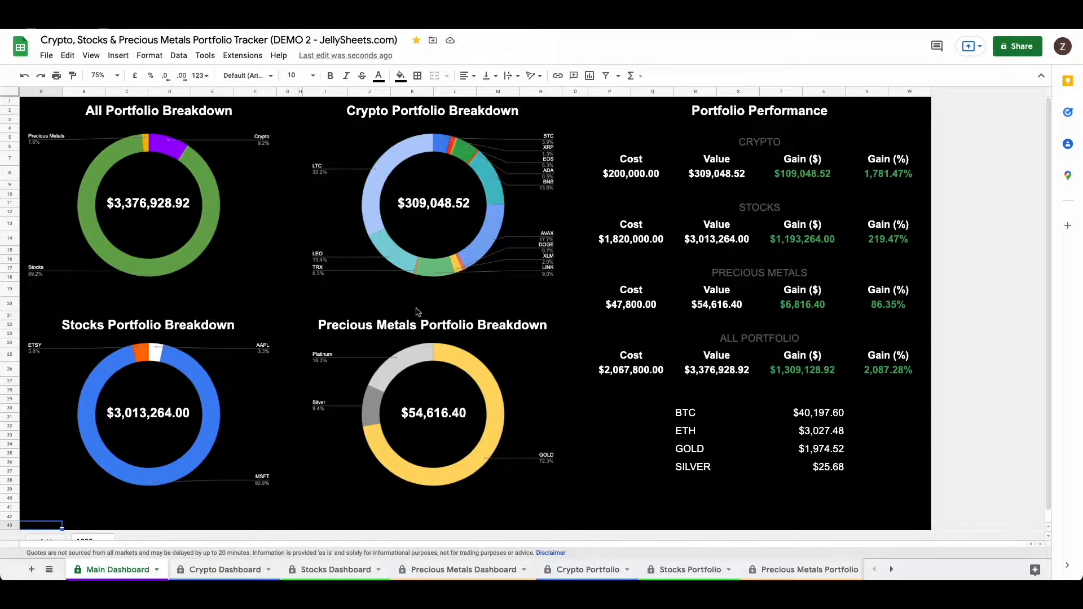
{"action": "left_click", "coordinate": [93, 55]}
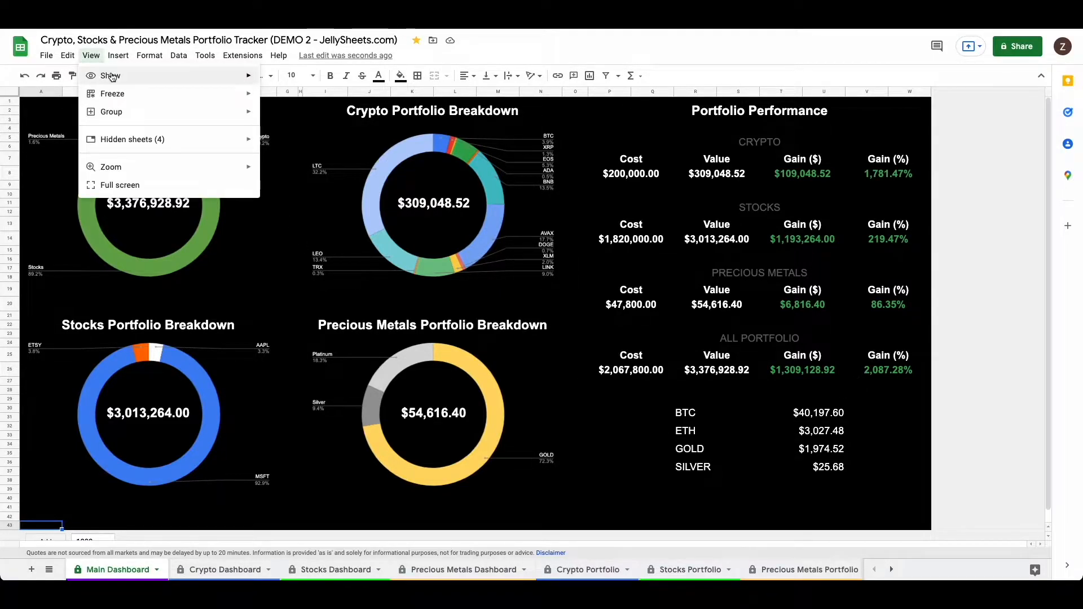
{"action": "mouse_move", "coordinate": [172, 77]}
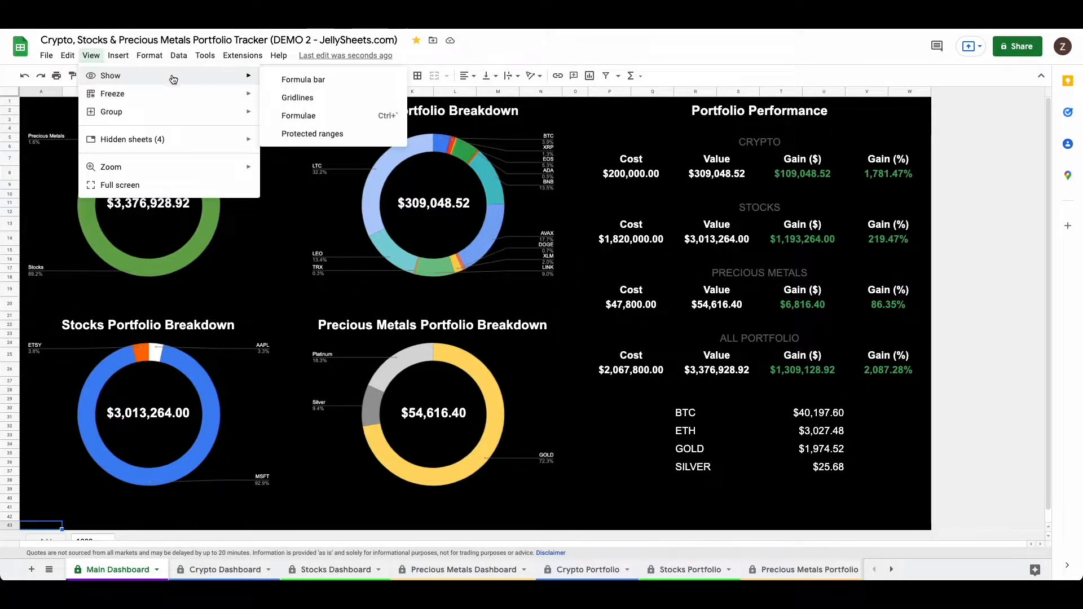
{"action": "left_click", "coordinate": [542, 52]}
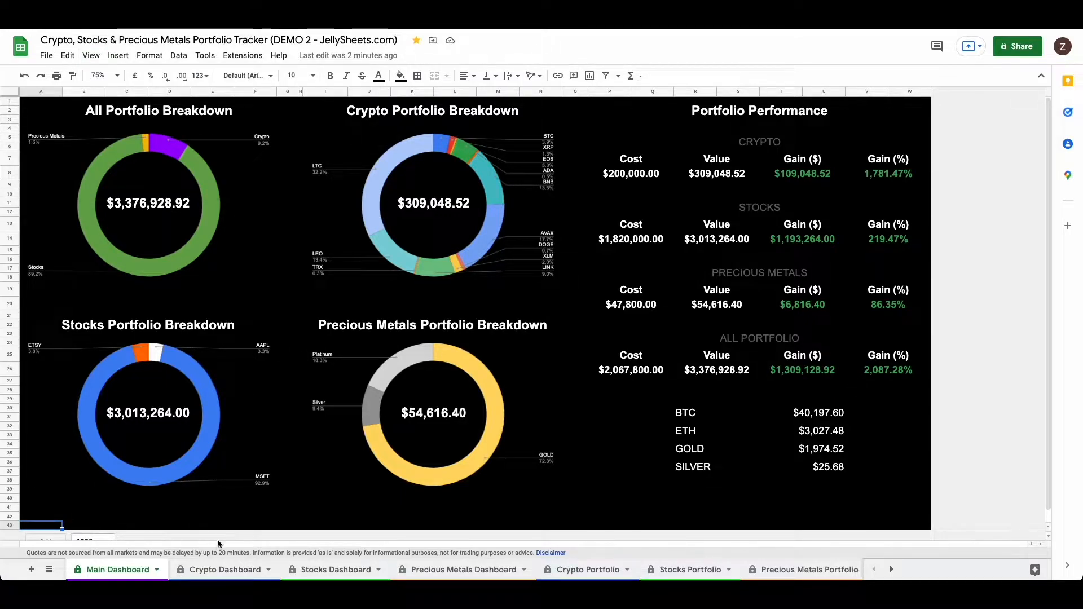
Step: Select the empty cell A49 on the Crypto Dashboard, and open the Crypto Portfolio sheet
{"action": "left_click", "coordinate": [225, 569]}
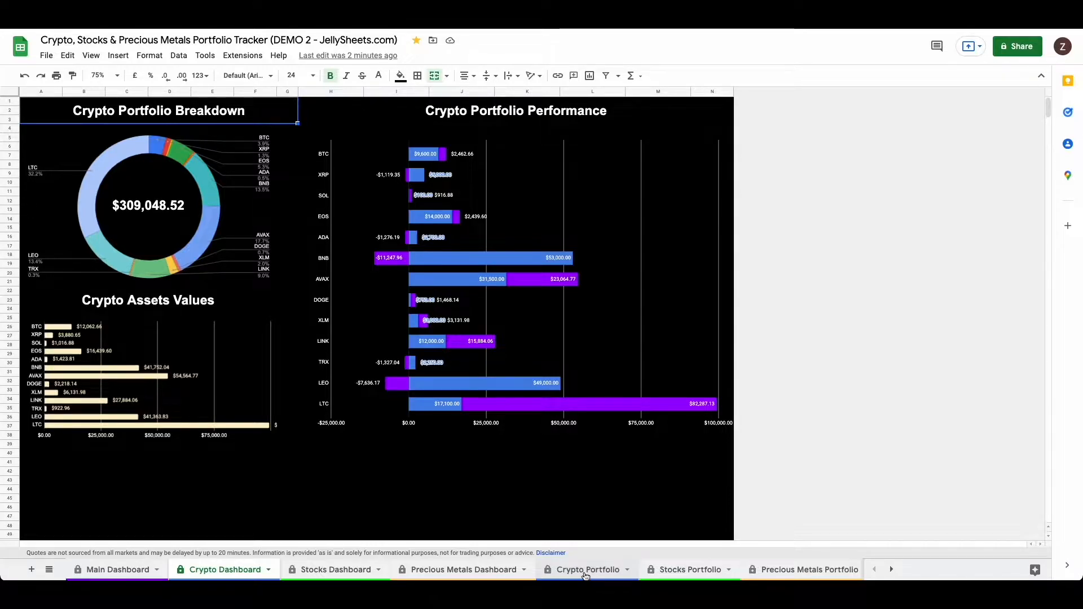
{"action": "left_click", "coordinate": [52, 535]}
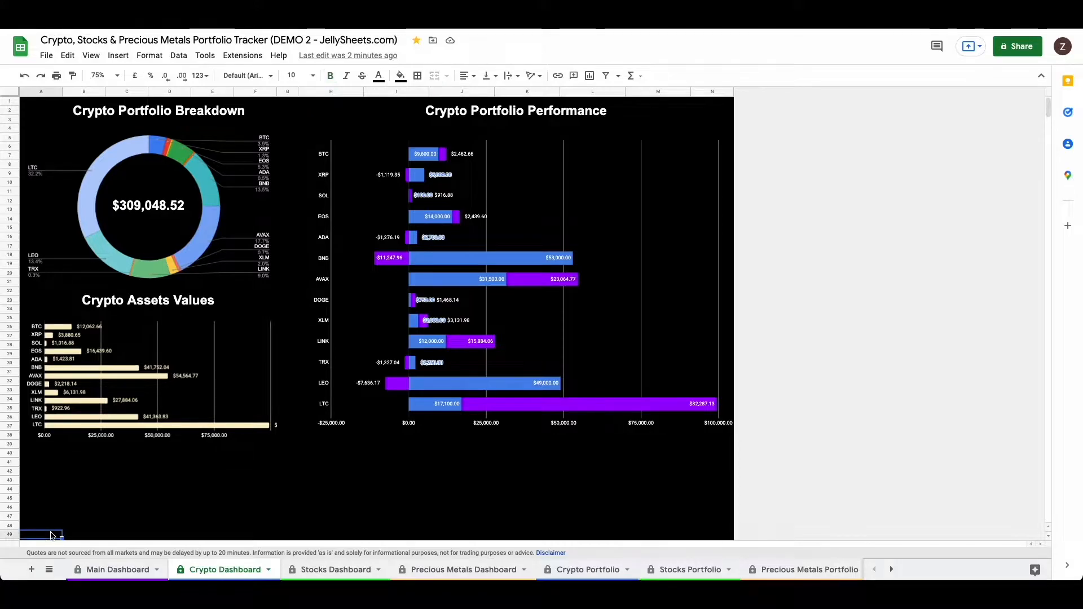
{"action": "left_click", "coordinate": [572, 571]}
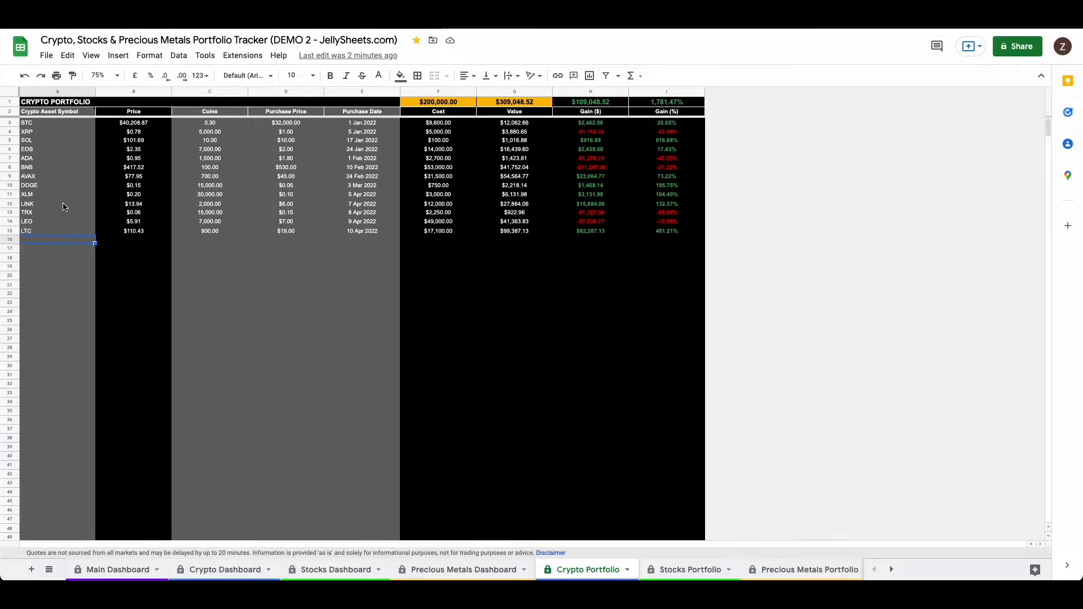
Step: Delete the LTC symbol in cell A15, allowing the protected edit and suppressing the warning for 5 minutes
{"action": "key", "text": "Up"}
{"action": "key", "text": "Delete"}
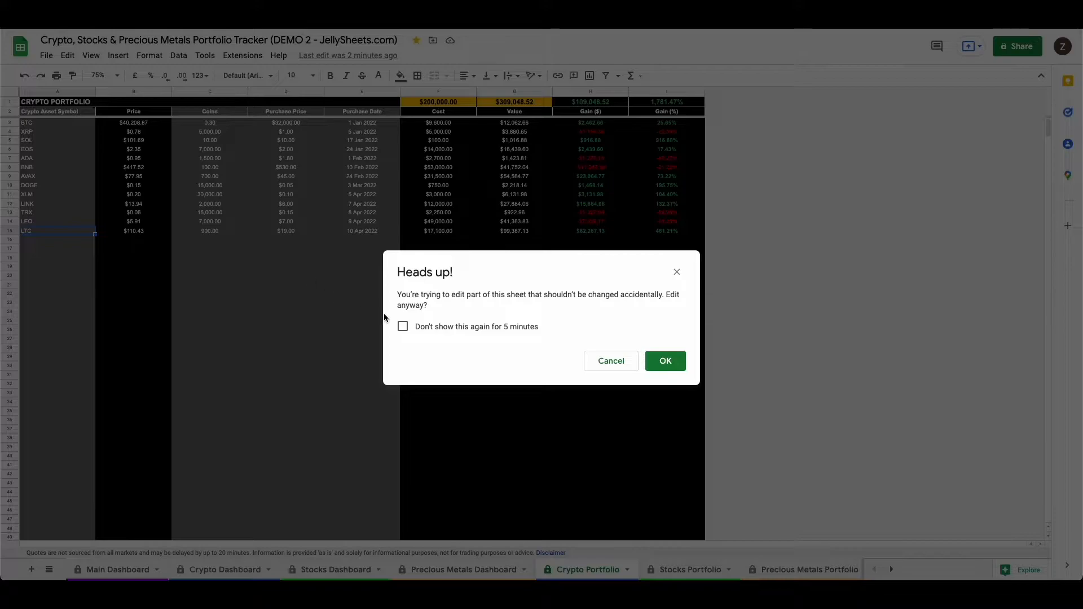
{"action": "left_click", "coordinate": [403, 327]}
{"action": "left_click", "coordinate": [664, 361]}
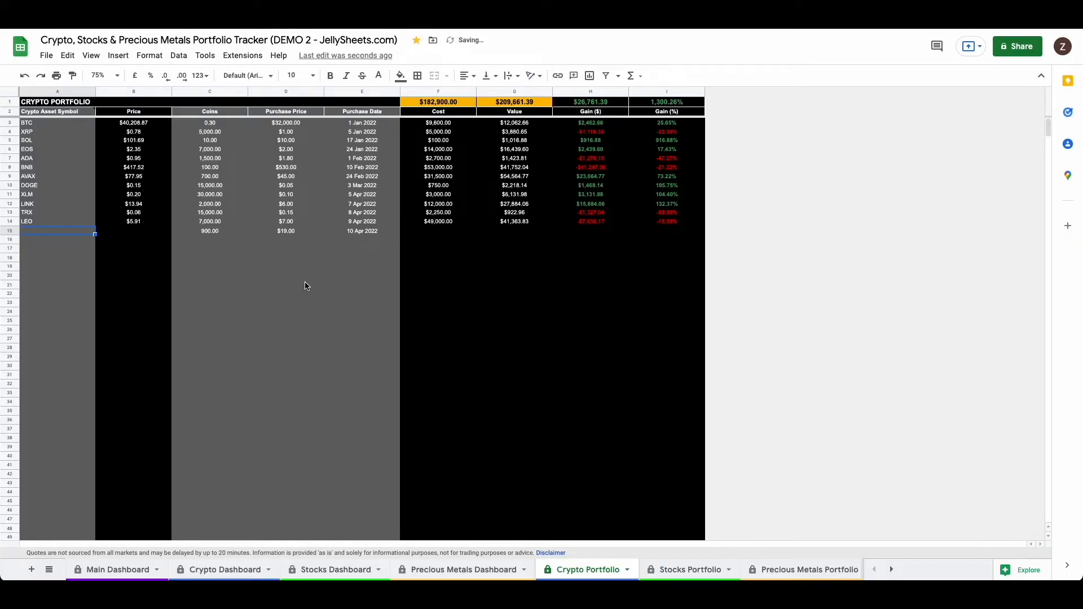
{"action": "left_click", "coordinate": [156, 224]}
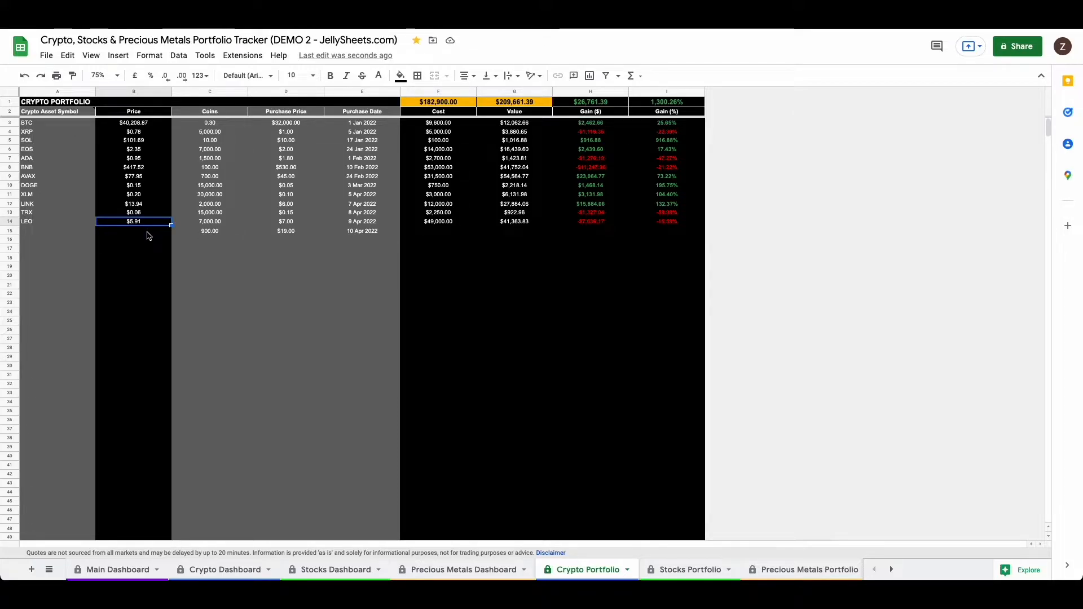
{"action": "left_click", "coordinate": [146, 232]}
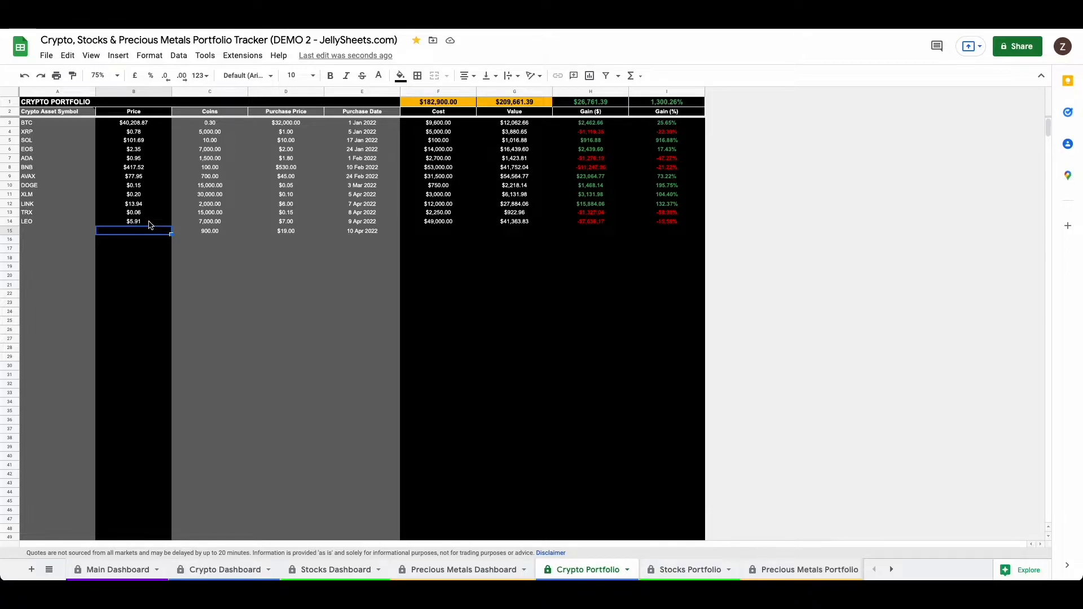
{"action": "left_click", "coordinate": [145, 224]}
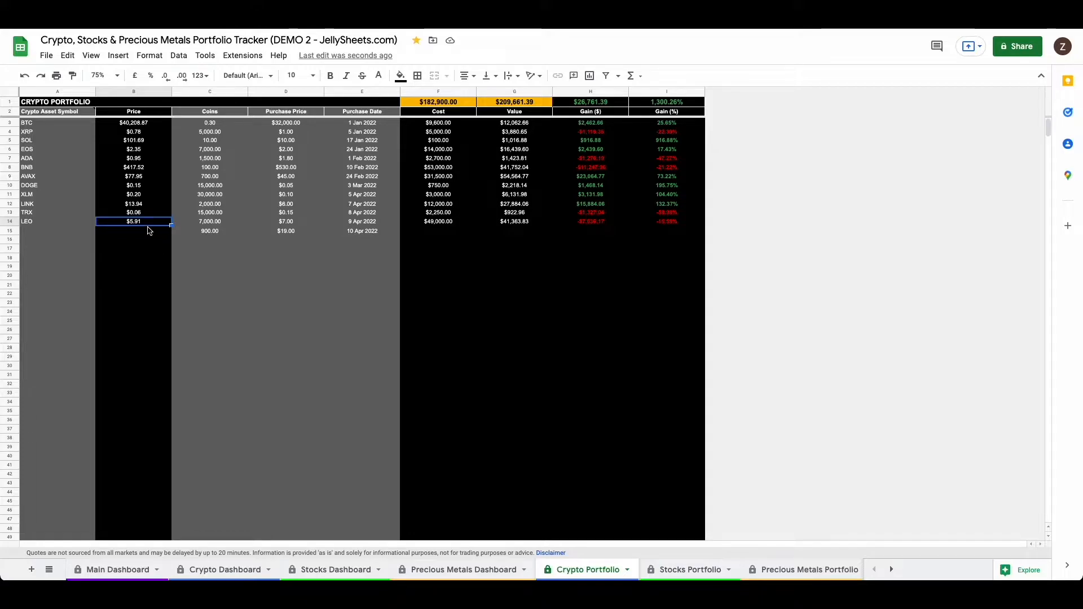
Step: Enter LTC as the crypto asset symbol in cell A15
{"action": "left_click", "coordinate": [59, 232]}
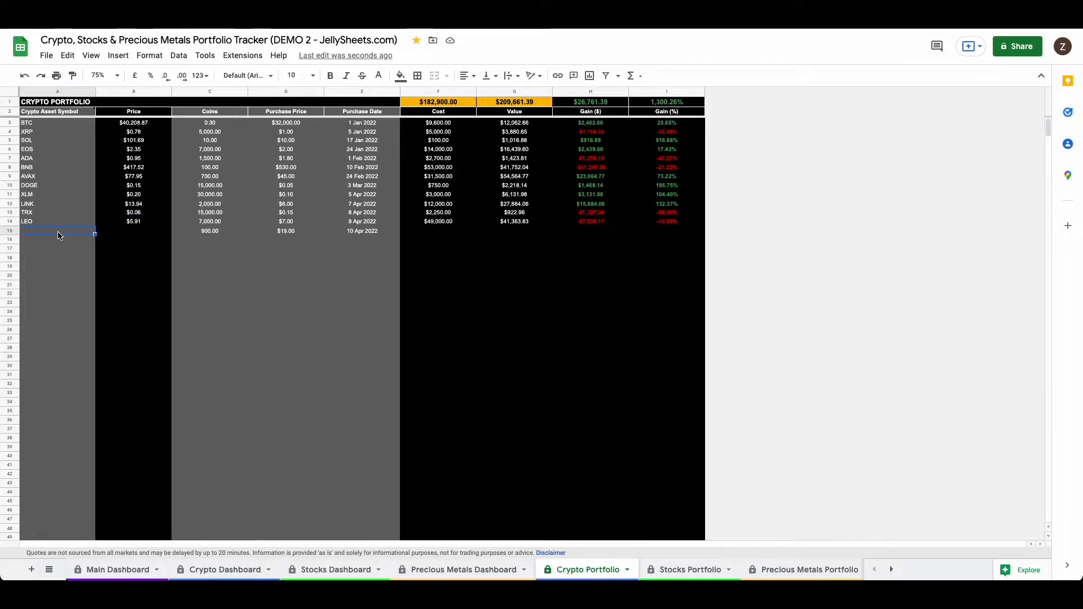
{"action": "type", "text": "LTC"}
{"action": "key", "text": "Return"}
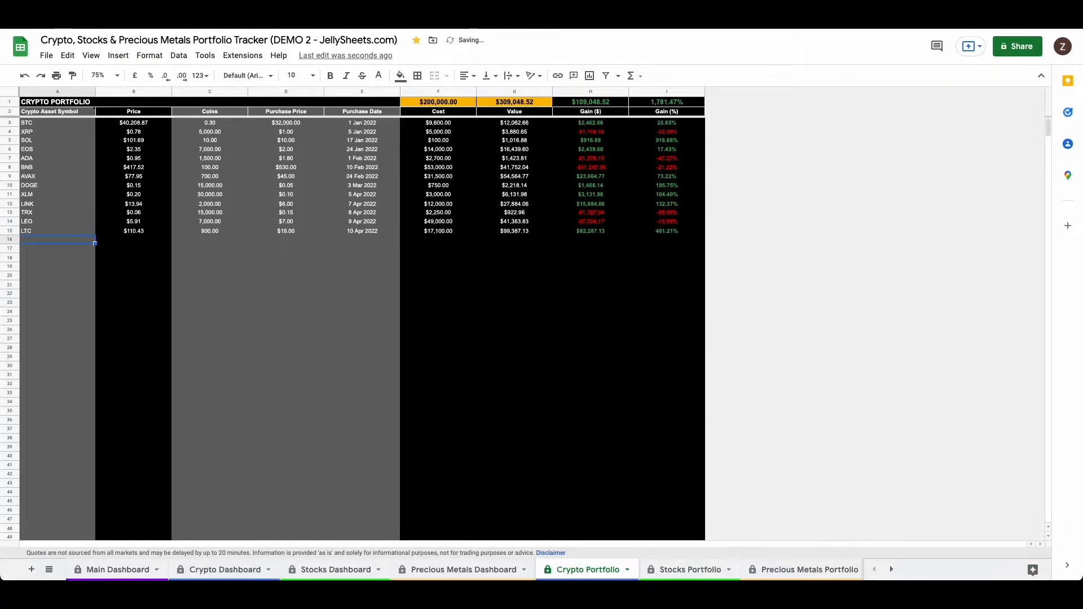
Step: Go through the LTC row's price, coins, purchase price and purchase date cells, ending on its coins cell
{"action": "key", "text": "Up"}
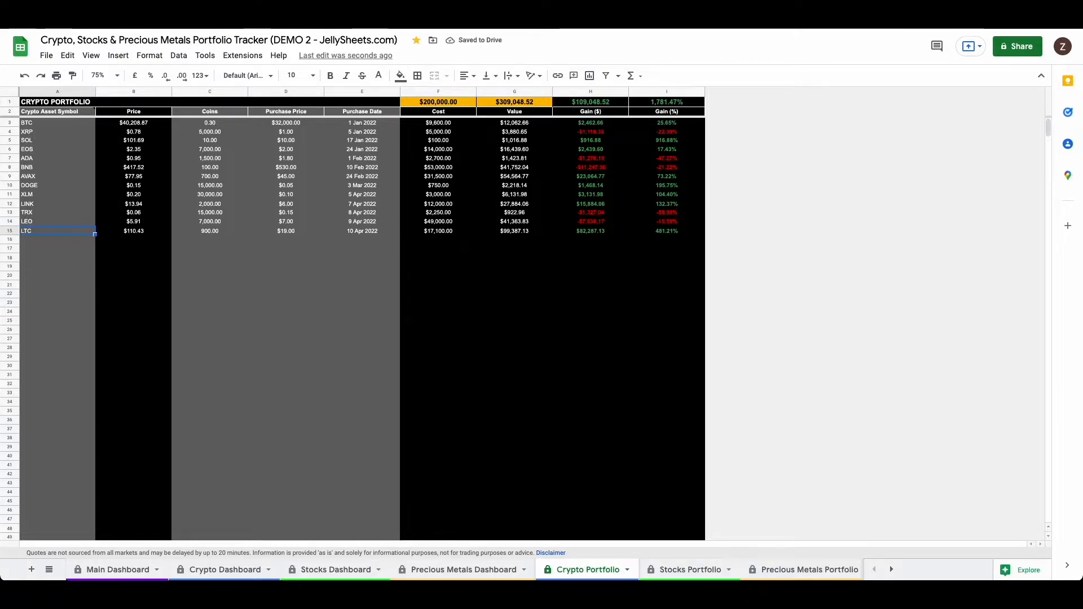
{"action": "key", "text": "Right"}
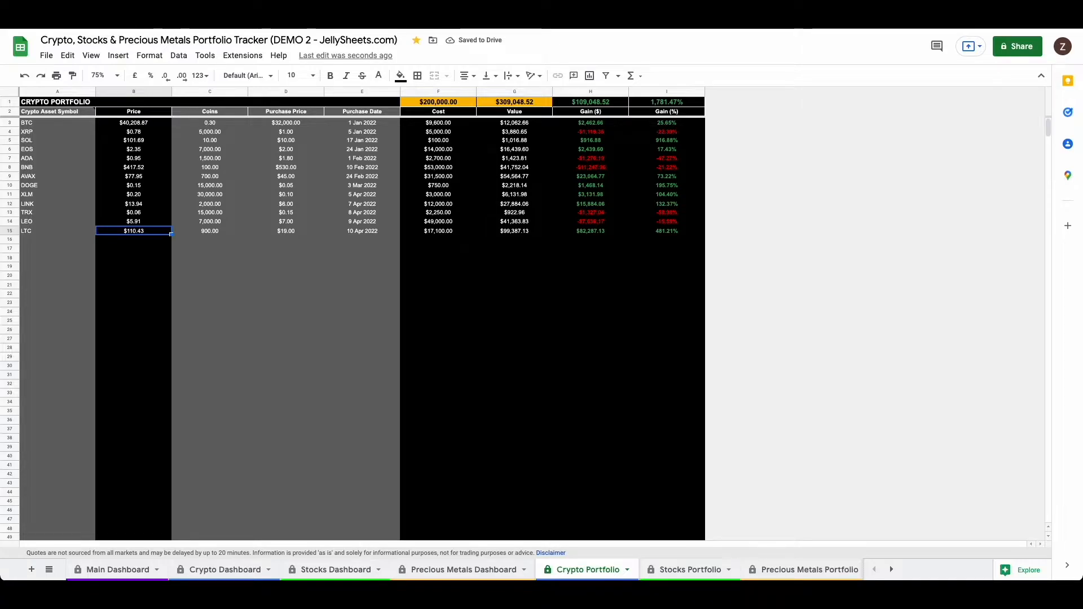
{"action": "key", "text": "Right"}
{"action": "key", "text": "Right"}
{"action": "key", "text": "Right"}
{"action": "key", "text": "Left"}
{"action": "key", "text": "Left"}
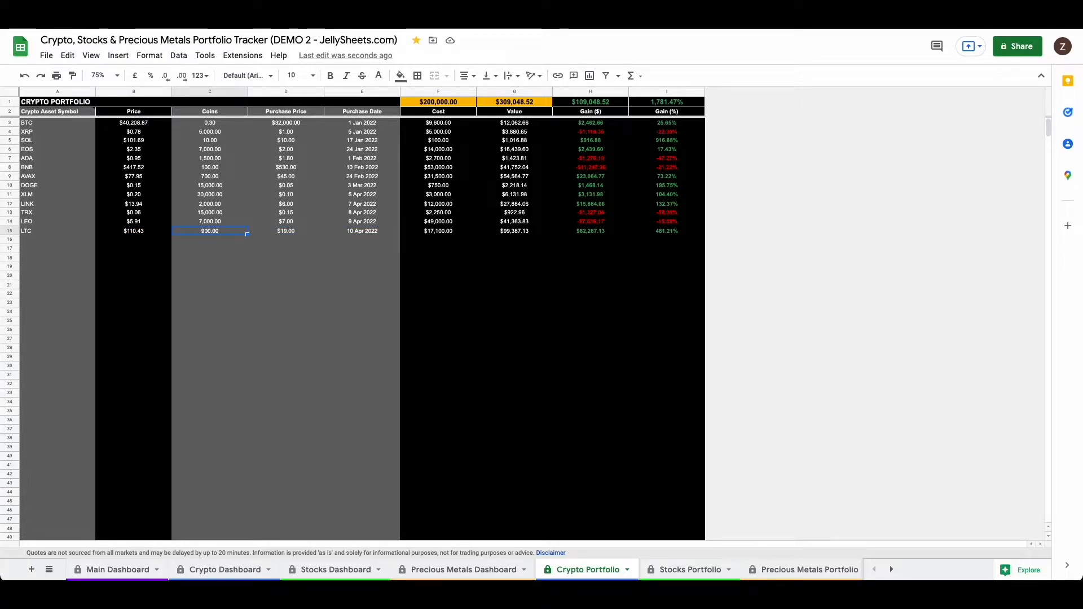
Step: Set the LTC row's coins to 600 and its purchase price to $25
{"action": "type", "text": "6"}
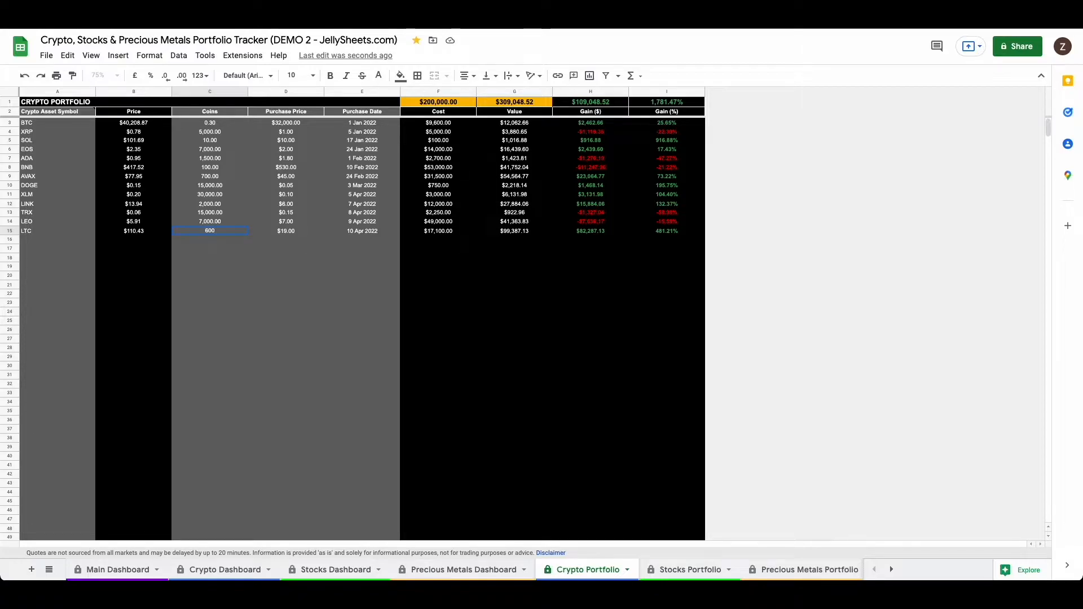
{"action": "key", "text": "Tab"}
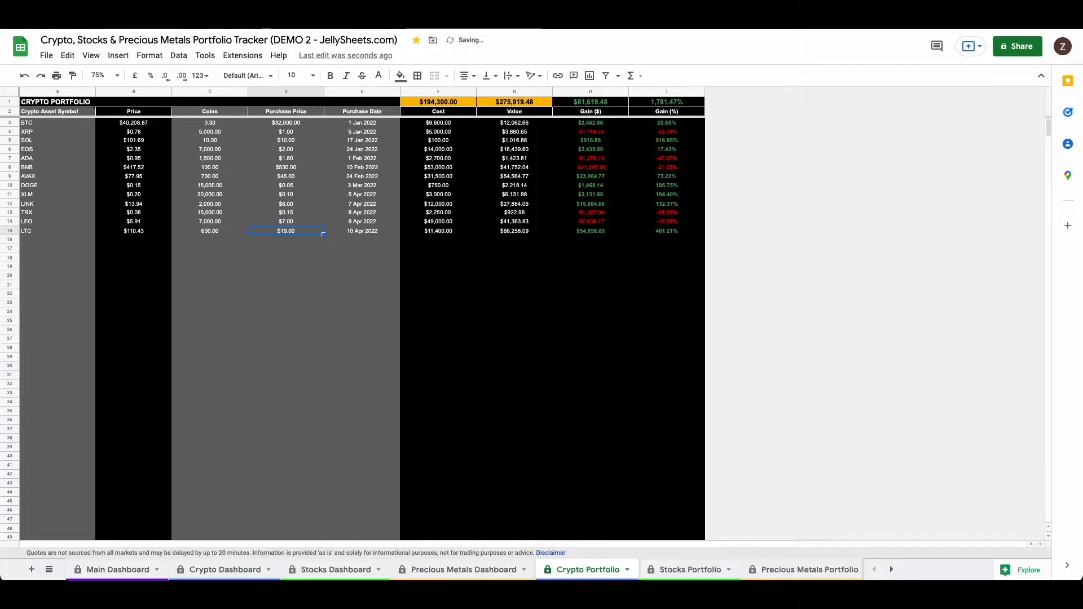
{"action": "type", "text": "25"}
{"action": "key", "text": "Tab"}
Step: Set the LTC row's purchase date to 11 Apr 2022 with the date picker, and select its symbol cell
{"action": "double_click", "coordinate": [371, 232]}
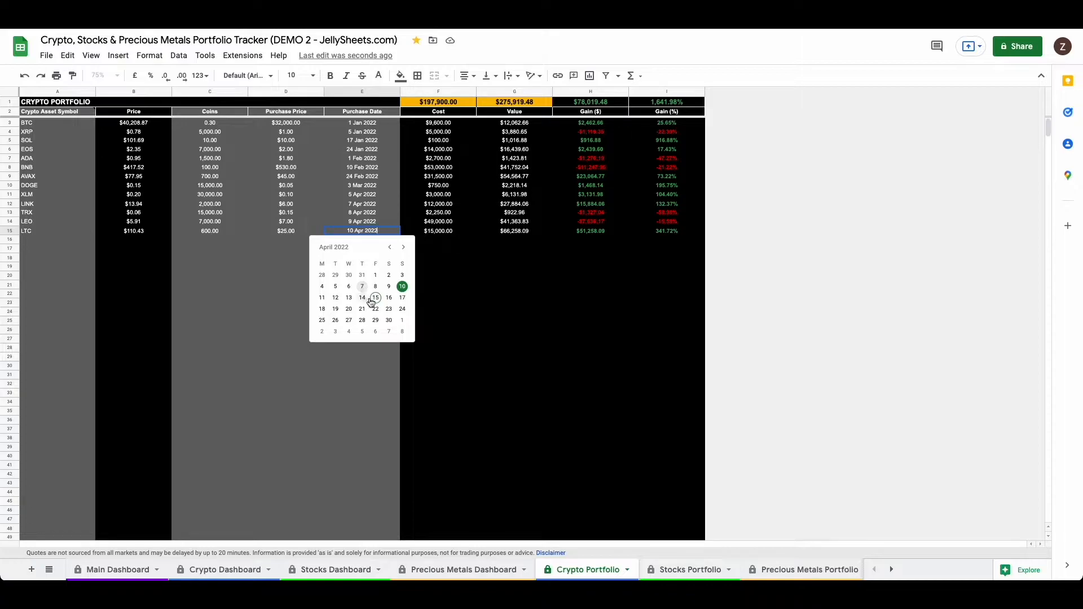
{"action": "left_click", "coordinate": [322, 298]}
{"action": "left_click", "coordinate": [312, 248]}
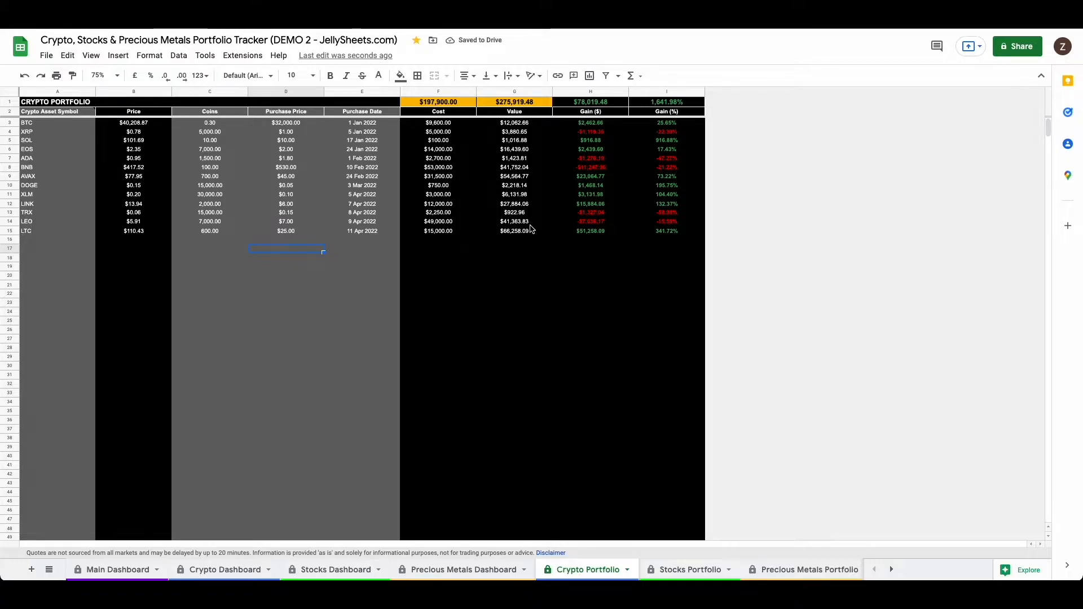
{"action": "left_click", "coordinate": [64, 232]}
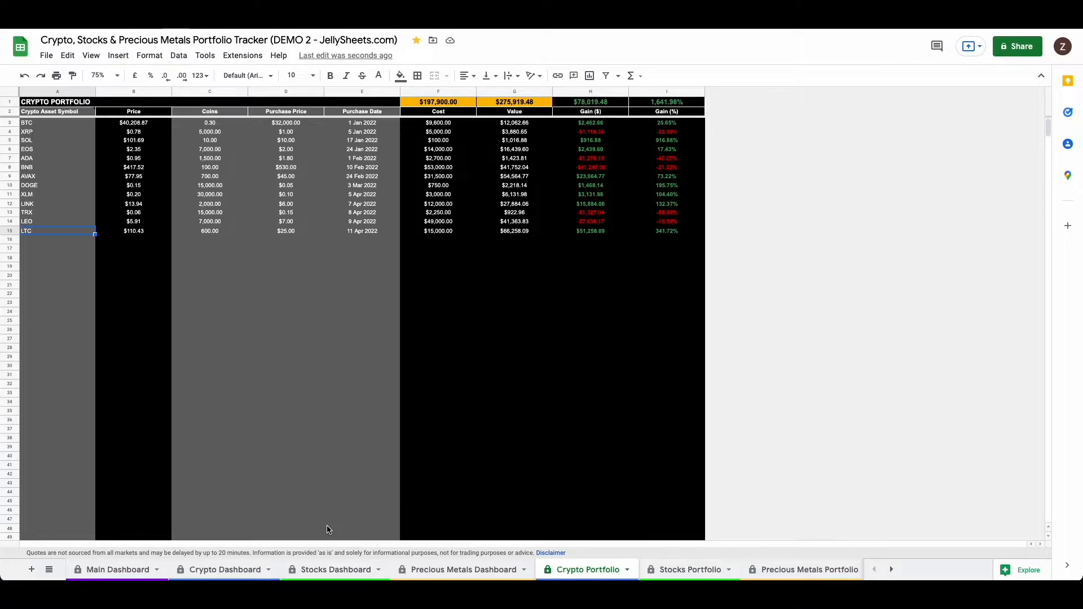
Step: View the Stocks Dashboard with an empty cell selected in column A, and open the Stocks Portfolio sheet
{"action": "left_click", "coordinate": [321, 576]}
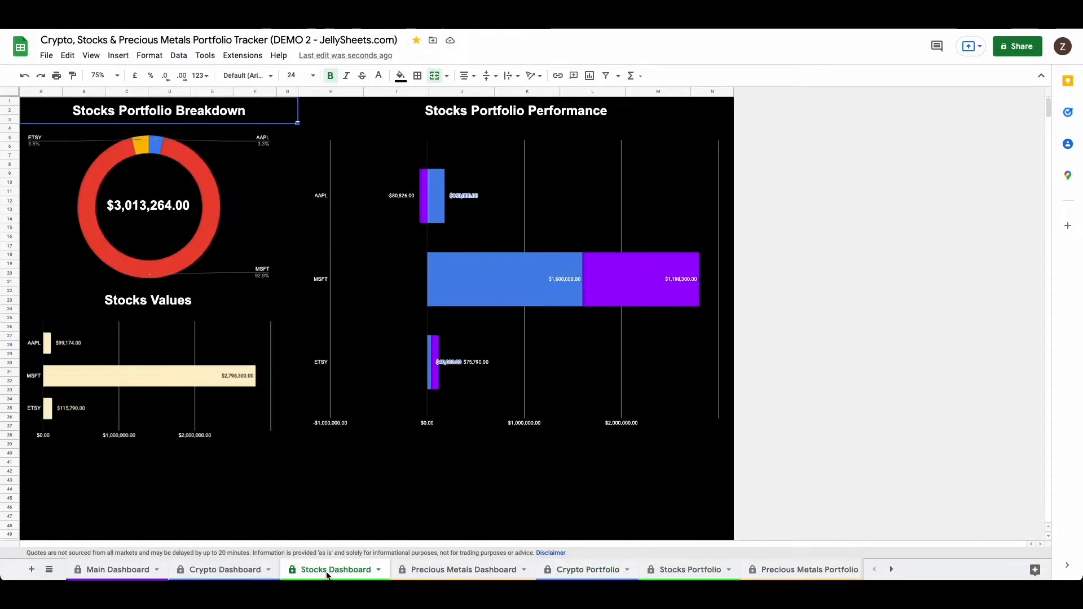
{"action": "left_click", "coordinate": [50, 524]}
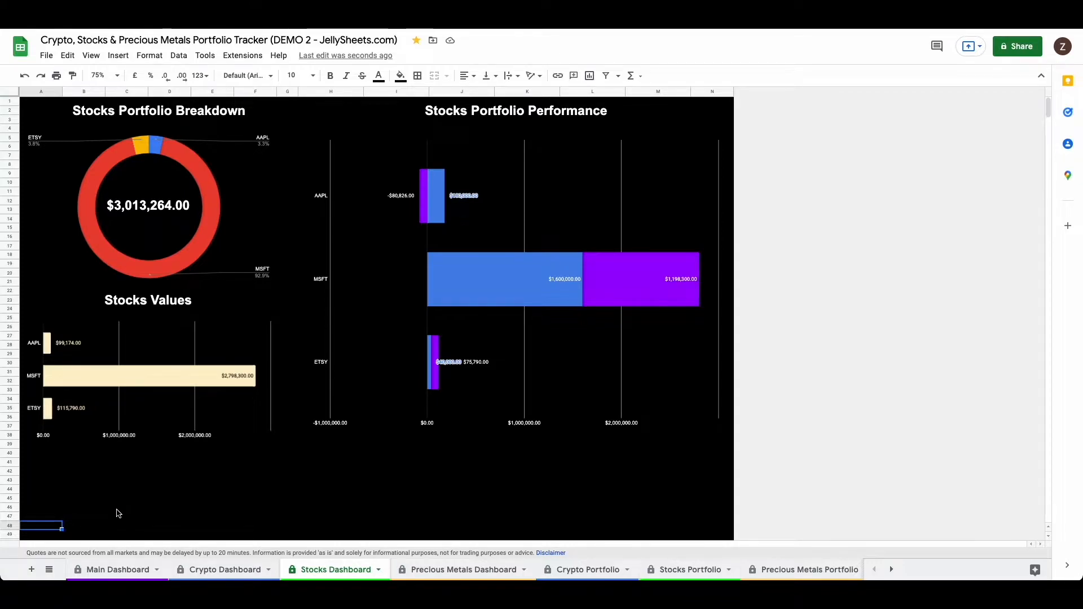
{"action": "left_click", "coordinate": [692, 570]}
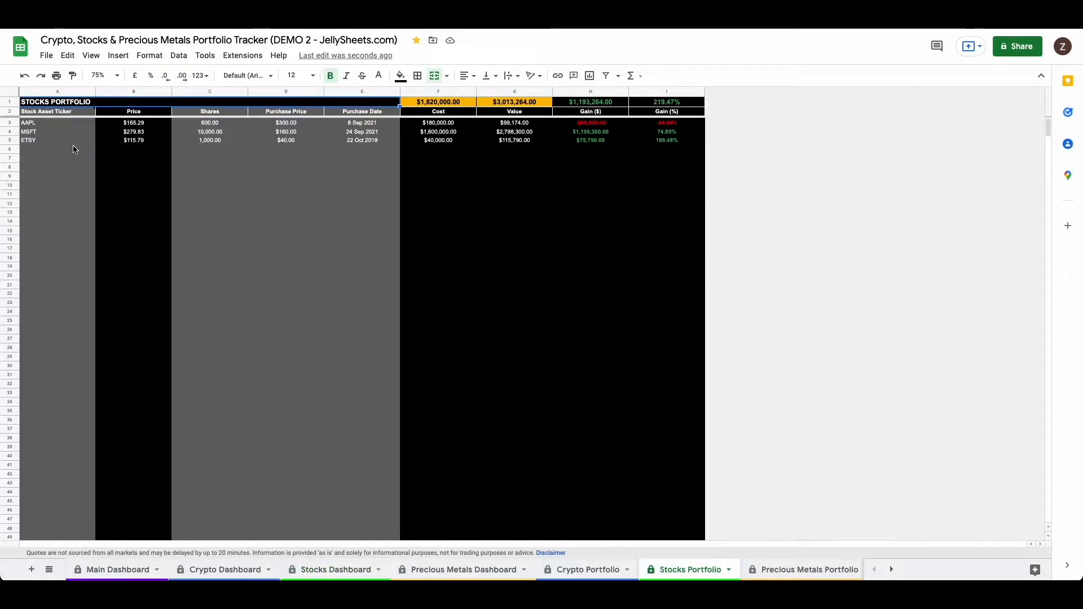
Step: Read the note on the stock asset ticker column, and go through the ETSY row's ticker and shares cells
{"action": "mouse_move", "coordinate": [59, 129]}
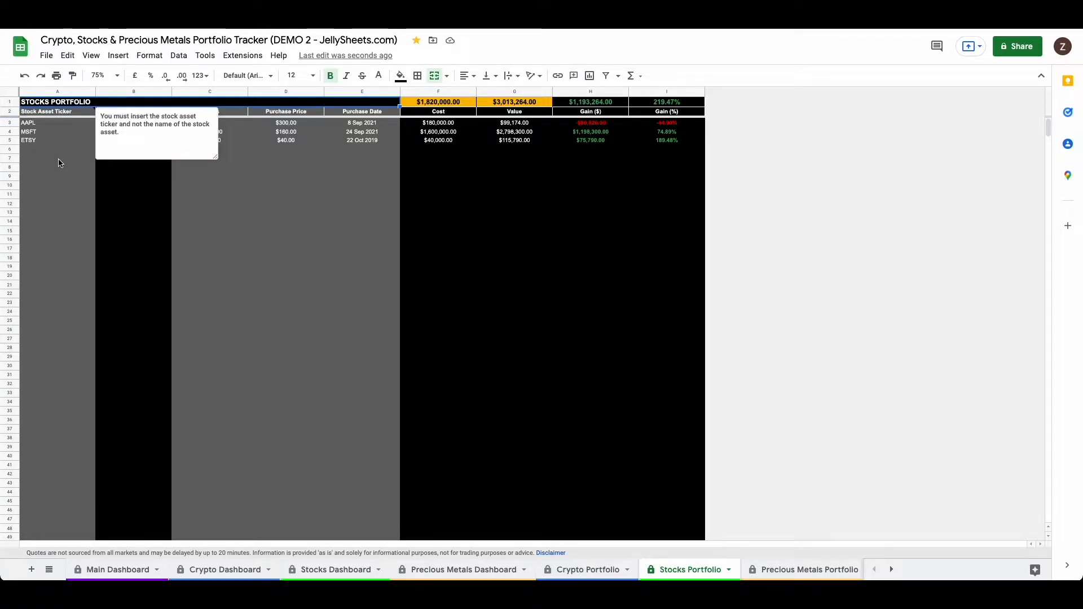
{"action": "left_click", "coordinate": [59, 158]}
{"action": "left_click", "coordinate": [59, 141]}
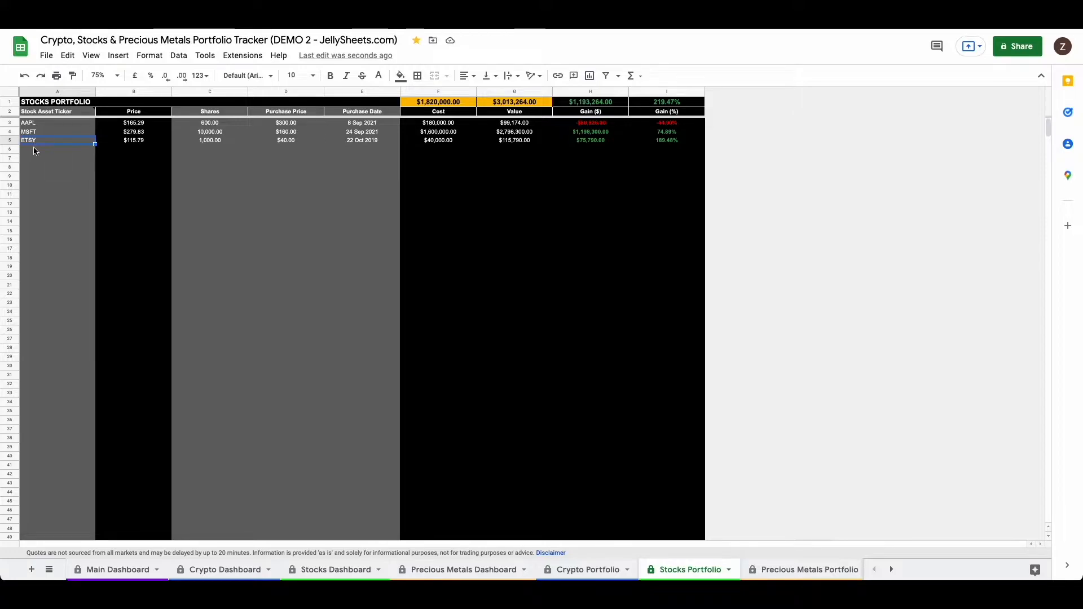
{"action": "left_click", "coordinate": [215, 141]}
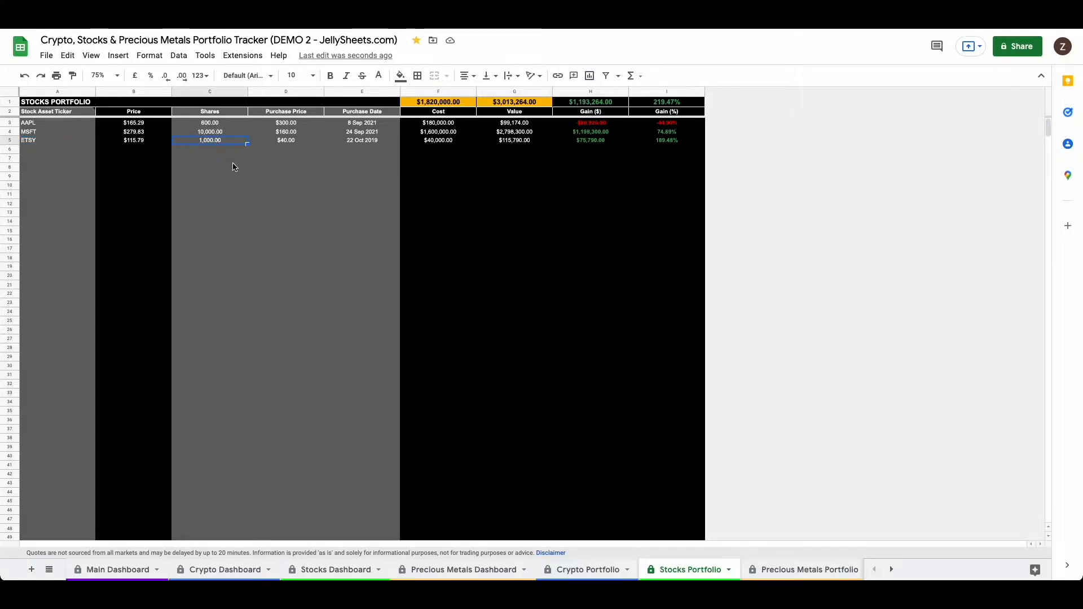
Step: Clear the ETSY row's ticker, shares, purchase price and purchase date, and return to its ticker cell A5
{"action": "left_click", "coordinate": [40, 143]}
{"action": "key", "text": "BackSpace"}
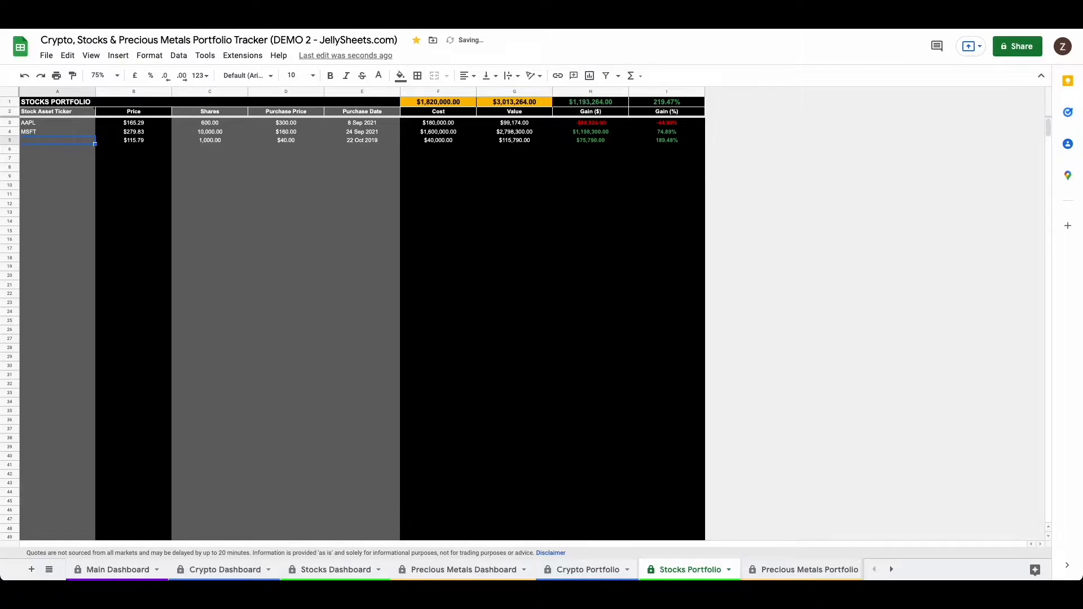
{"action": "key", "text": "Up"}
{"action": "key", "text": "Down"}
{"action": "key", "text": "Right"}
{"action": "key", "text": "Right"}
{"action": "key", "text": "Right"}
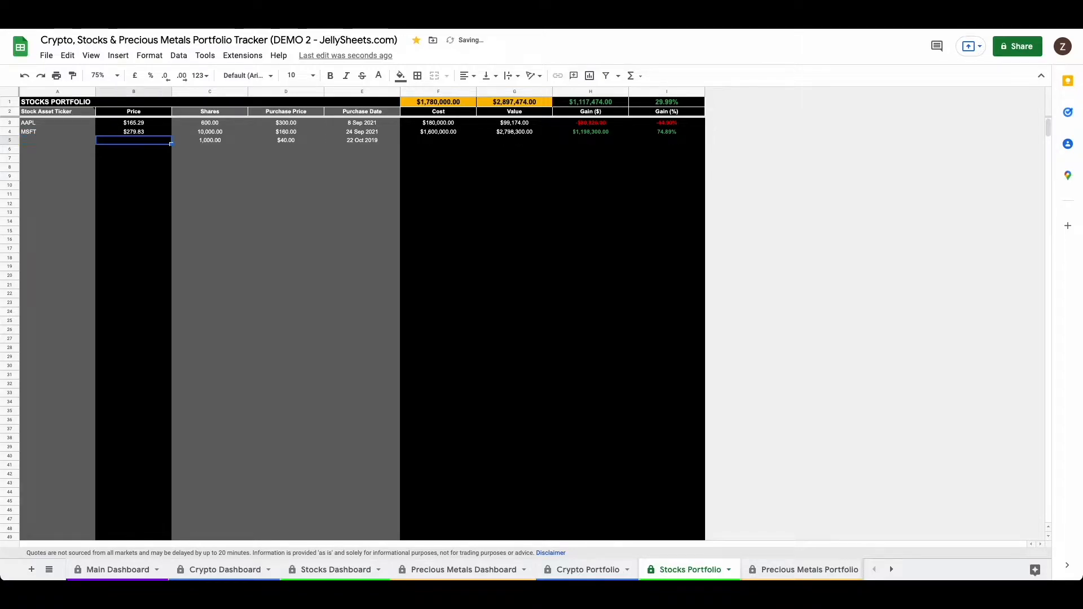
{"action": "key", "text": "Left"}
{"action": "key", "text": "BackSpace"}
{"action": "key", "text": "Right"}
{"action": "key", "text": "BackSpace"}
{"action": "key", "text": "Right"}
{"action": "key", "text": "BackSpace"}
{"action": "key", "text": "Left"}
{"action": "key", "text": "Left"}
{"action": "key", "text": "Left"}
{"action": "key", "text": "Left"}
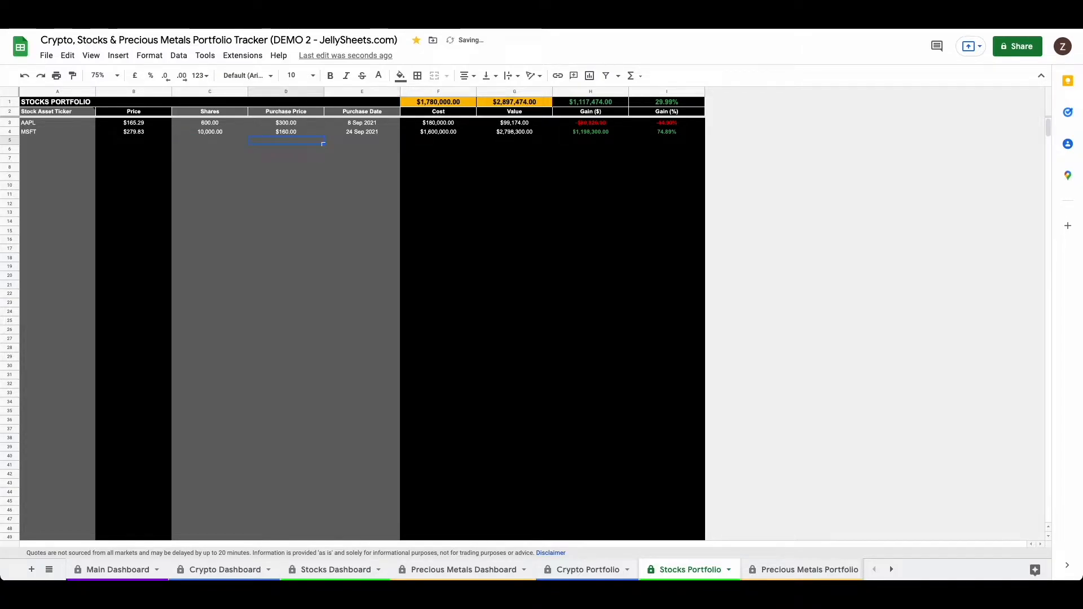
Step: Enter ETSY as the stock asset ticker in cell A5 and move to the row's shares cell
{"action": "type", "text": "ETSY"}
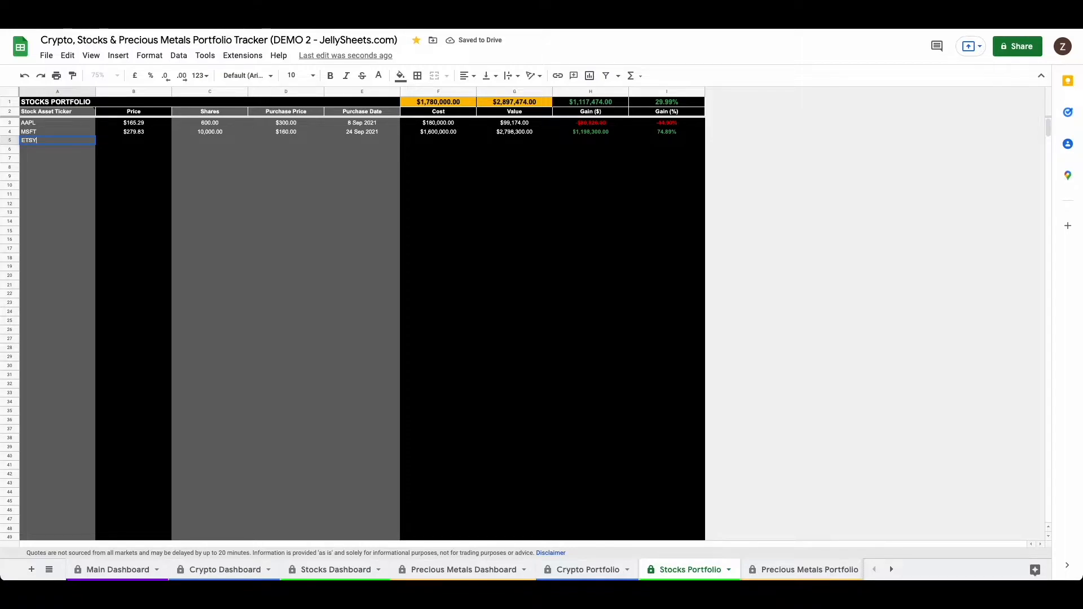
{"action": "key", "text": "Tab"}
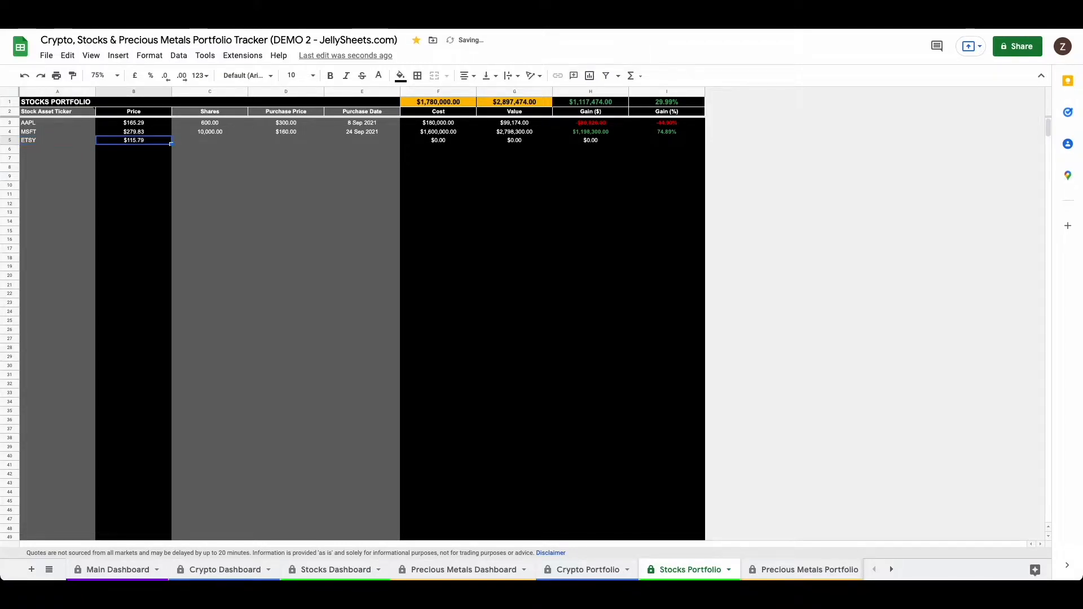
{"action": "key", "text": "Right"}
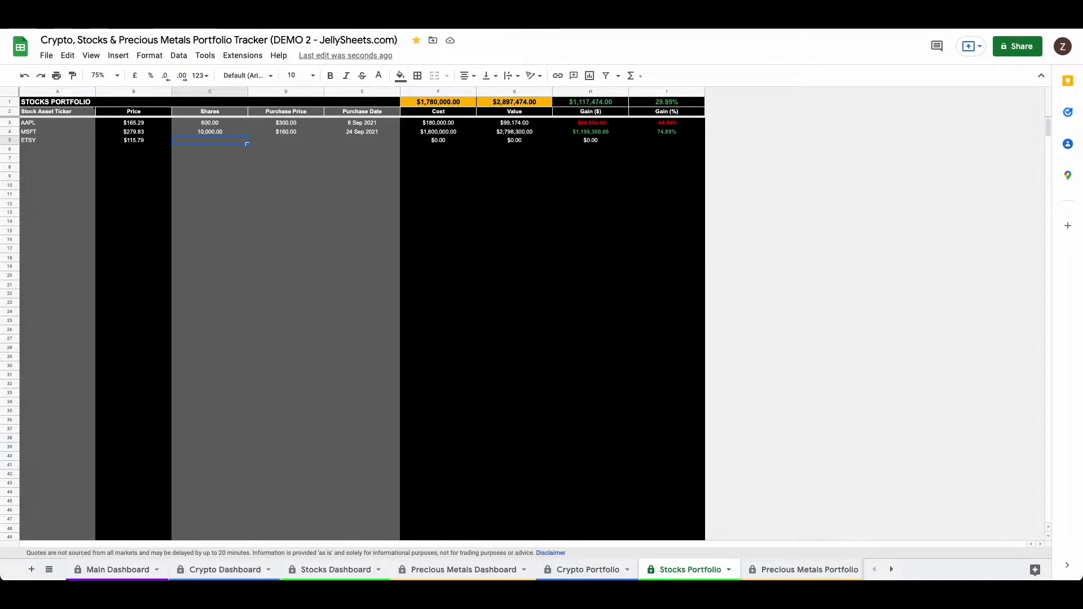
Step: Enter 1000 shares and a purchase price of $100 in the ETSY row
{"action": "type", "text": "1000"}
{"action": "key", "text": "Return"}
{"action": "key", "text": "Up"}
{"action": "key", "text": "Right"}
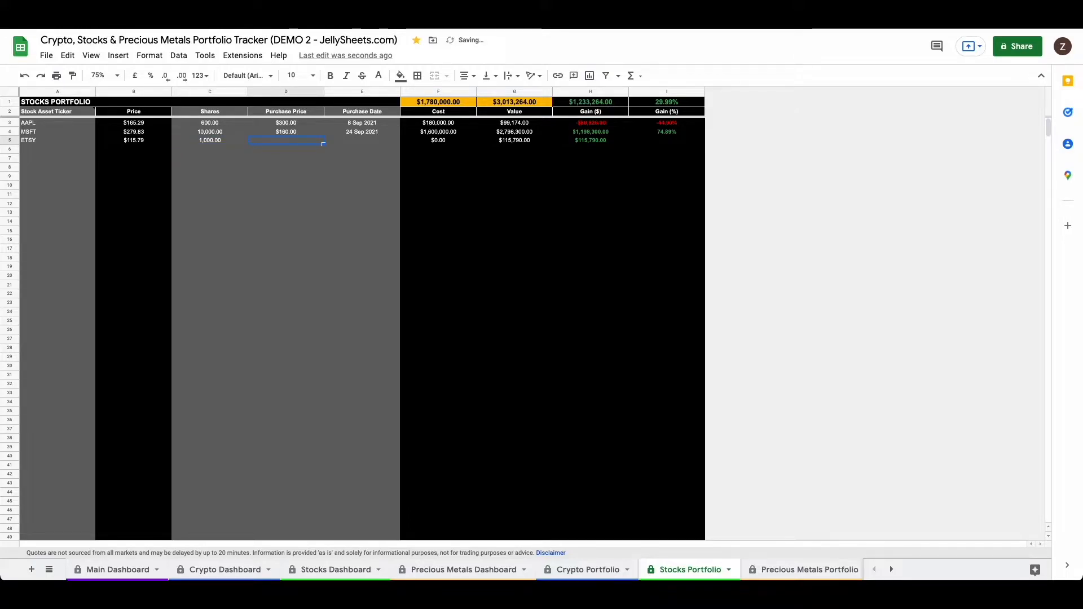
{"action": "type", "text": "100"}
{"action": "key", "text": "Return"}
{"action": "key", "text": "Up"}
{"action": "key", "text": "Right"}
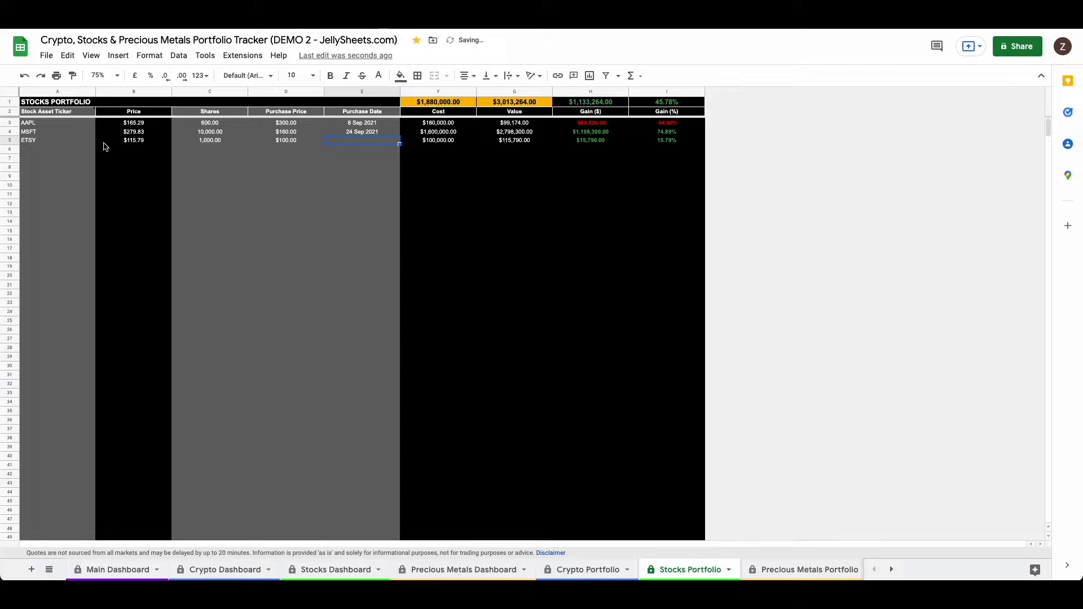
Step: Set the ETSY row's purchase date to 6 Jan 2022 with the date picker
{"action": "double_click", "coordinate": [362, 141]}
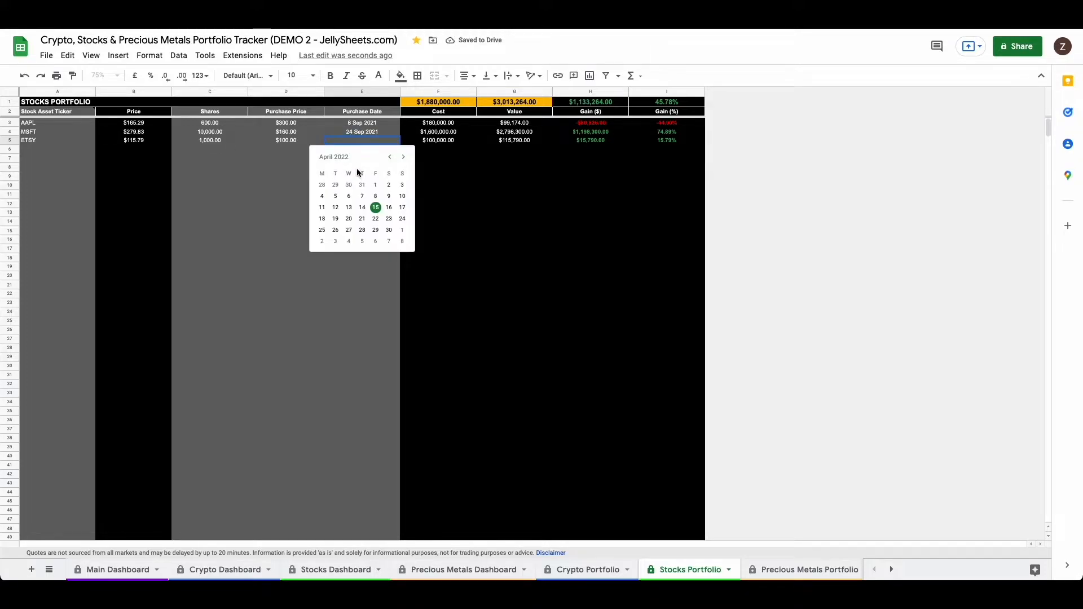
{"action": "left_click", "coordinate": [390, 158]}
{"action": "left_click", "coordinate": [389, 157]}
{"action": "left_click", "coordinate": [390, 157]}
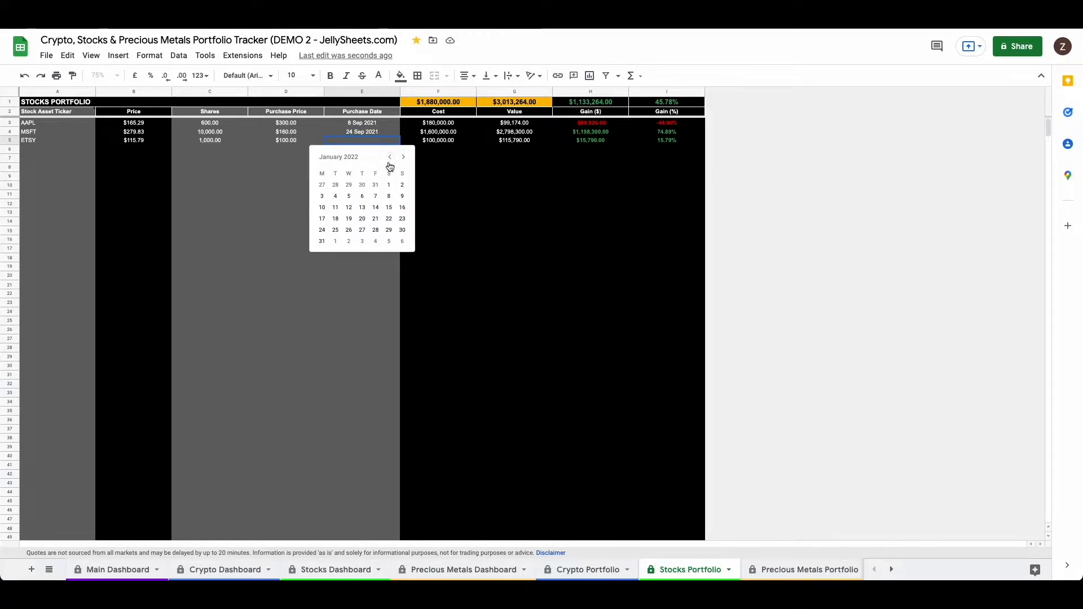
{"action": "left_click", "coordinate": [361, 195]}
{"action": "left_click", "coordinate": [337, 188]}
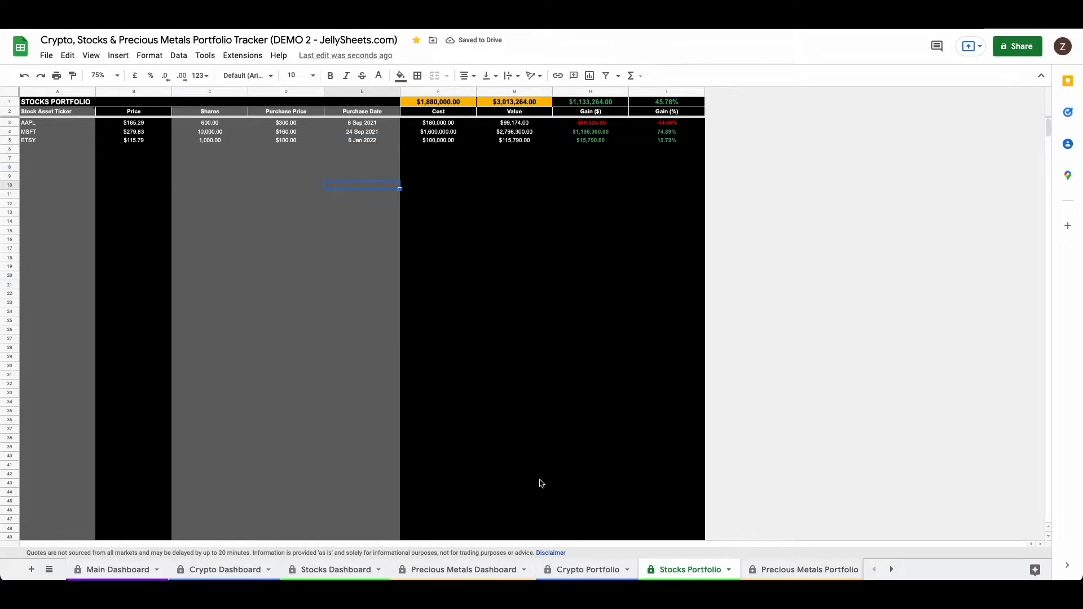
Step: View the Precious Metals Dashboard, and go back through the Stocks and Crypto dashboards to the Main Dashboard
{"action": "left_click", "coordinate": [460, 571]}
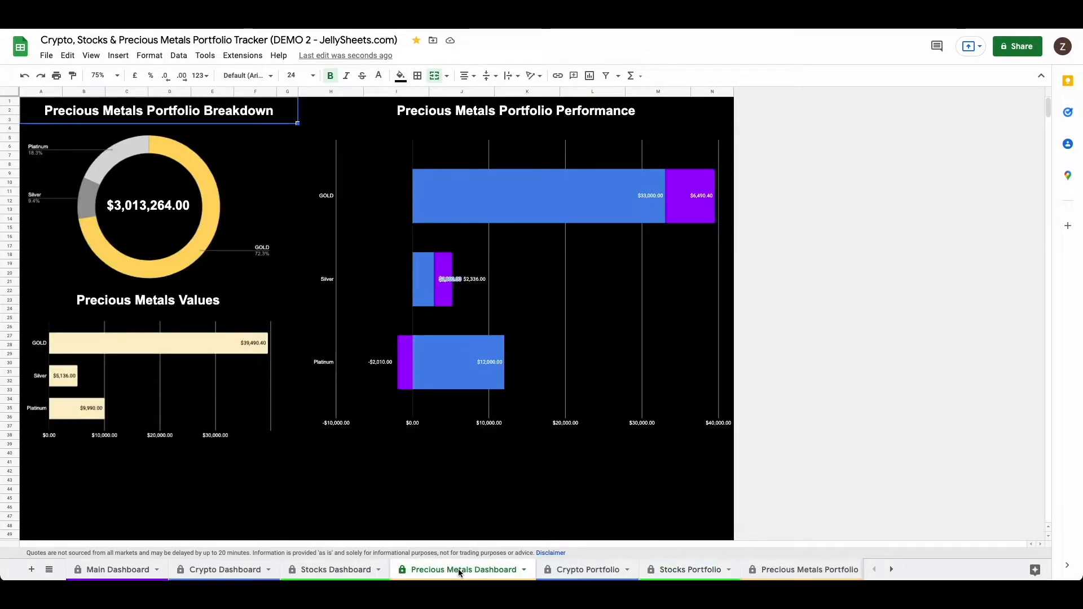
{"action": "left_click", "coordinate": [53, 517]}
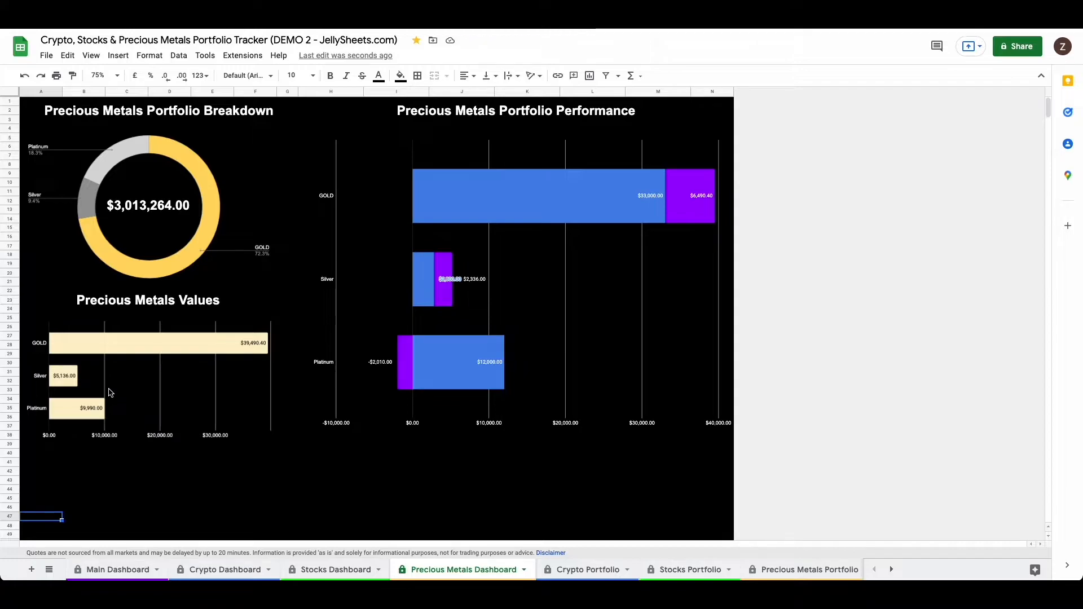
{"action": "left_click", "coordinate": [327, 569]}
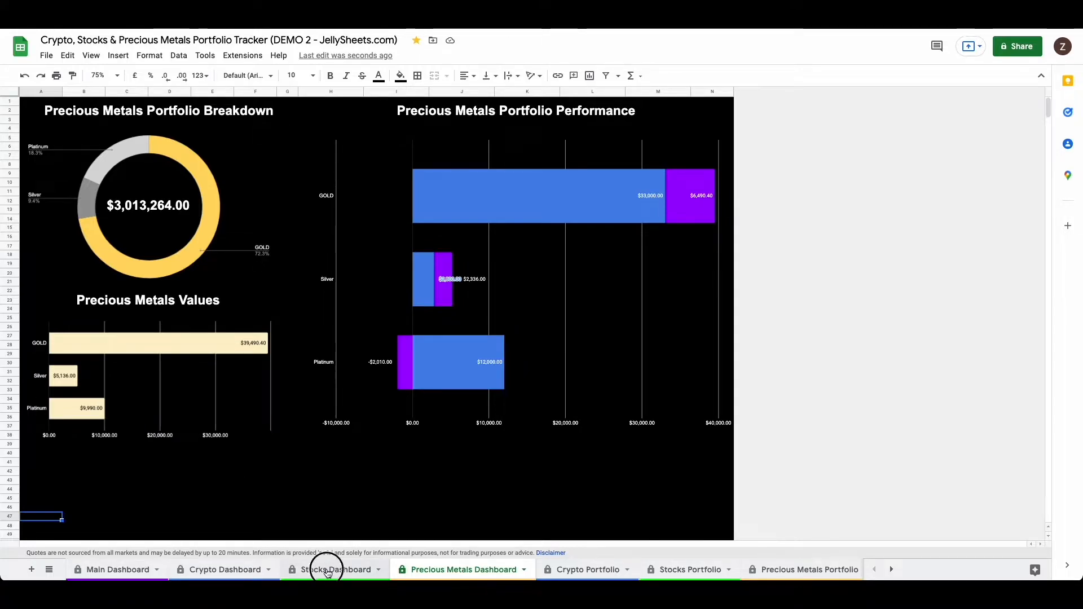
{"action": "left_click", "coordinate": [250, 573]}
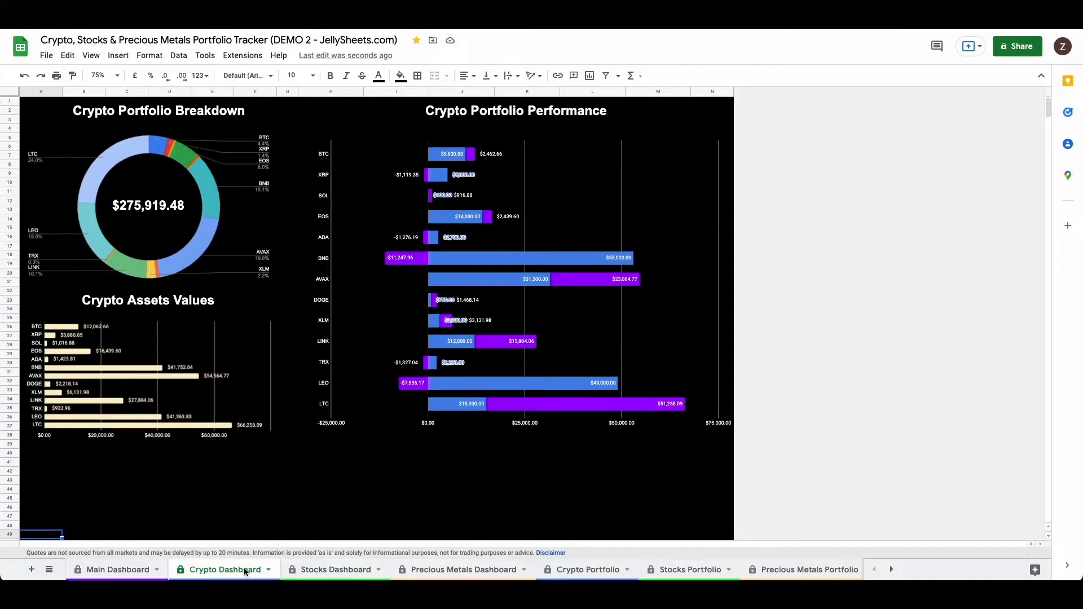
{"action": "left_click", "coordinate": [120, 572]}
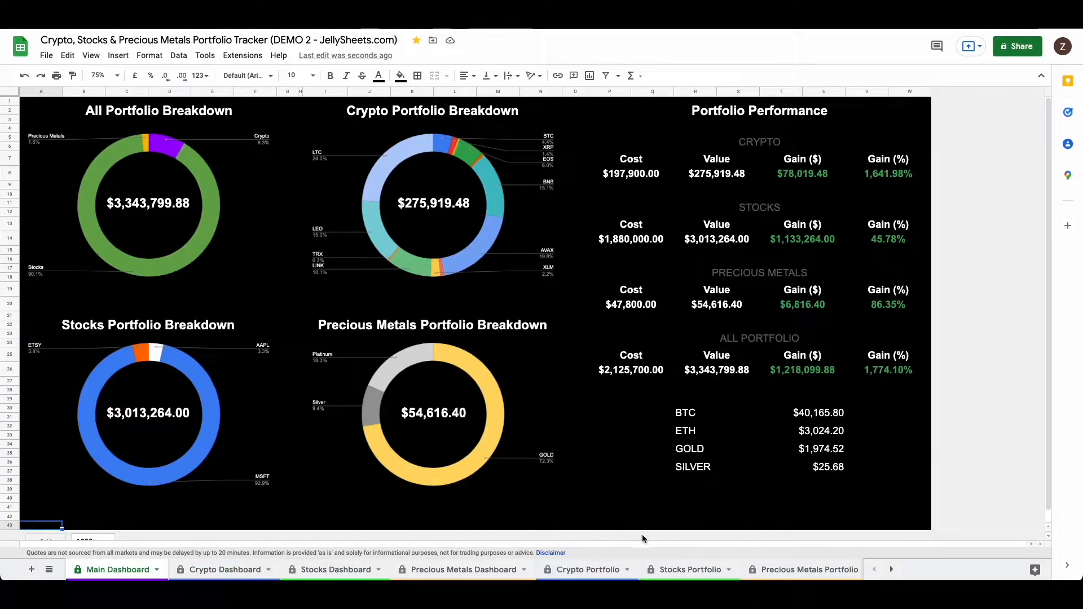
Step: View the Crypto Prices, Stock Assets and Precious Metals Prices sheets in turn
{"action": "scroll", "coordinate": [790, 570], "scroll_direction": "right", "scroll_amount": 3}
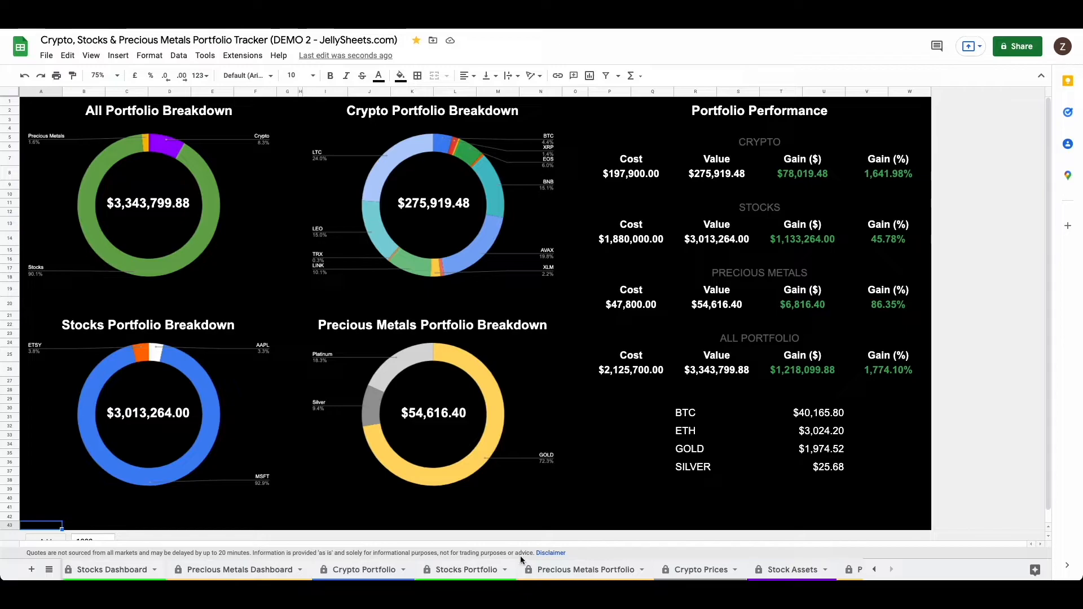
{"action": "scroll", "coordinate": [582, 575], "scroll_direction": "right", "scroll_amount": 2}
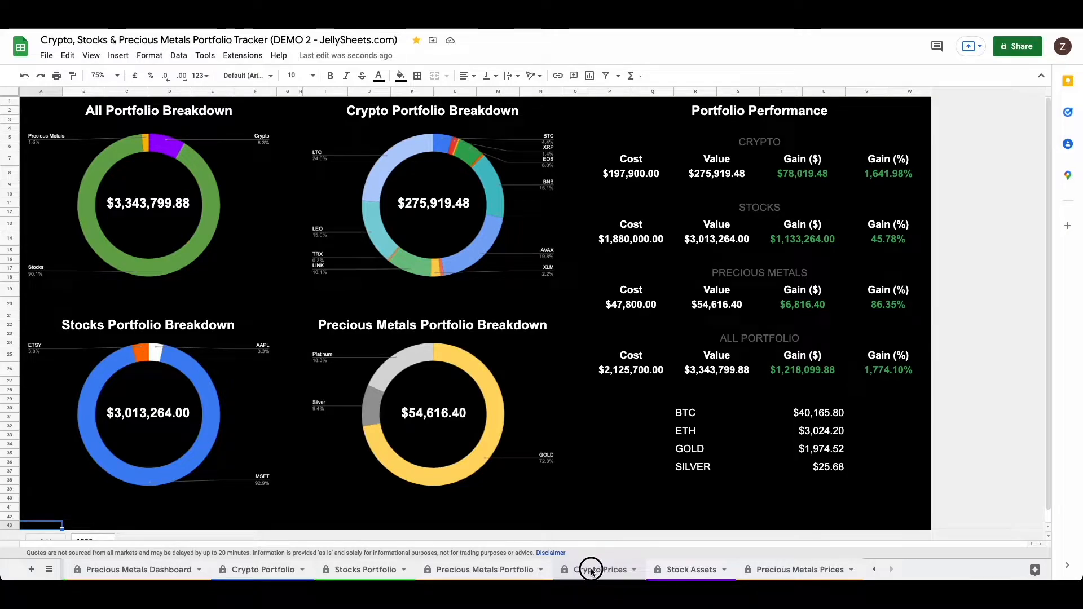
{"action": "left_click", "coordinate": [592, 571]}
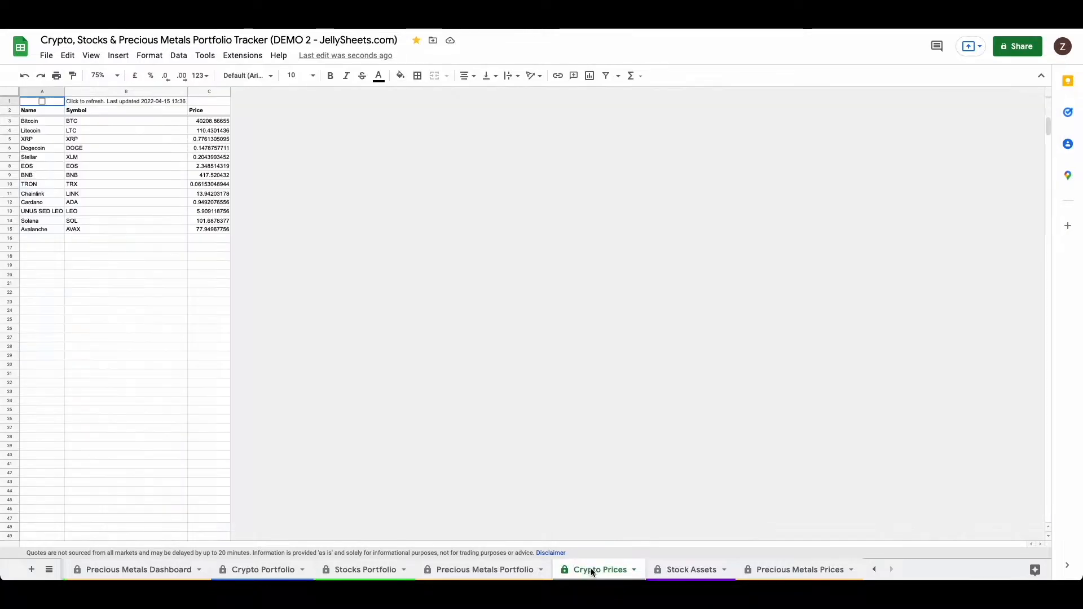
{"action": "left_click", "coordinate": [699, 573]}
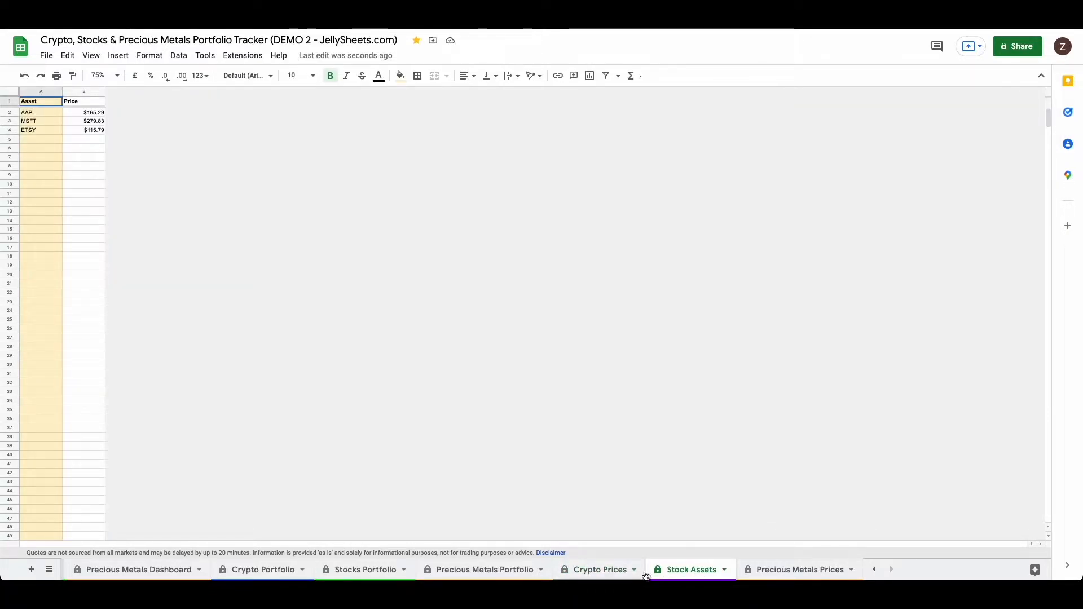
{"action": "left_click", "coordinate": [786, 576]}
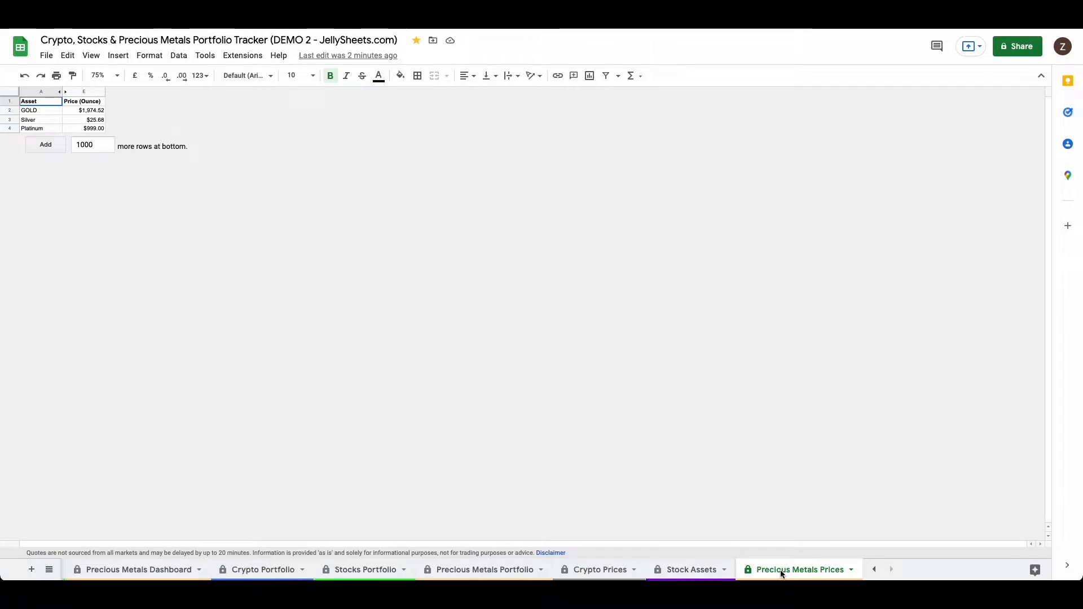
Step: Return to the Stock Assets sheet and select empty cells in its Asset column, ending on A21
{"action": "left_click", "coordinate": [675, 571]}
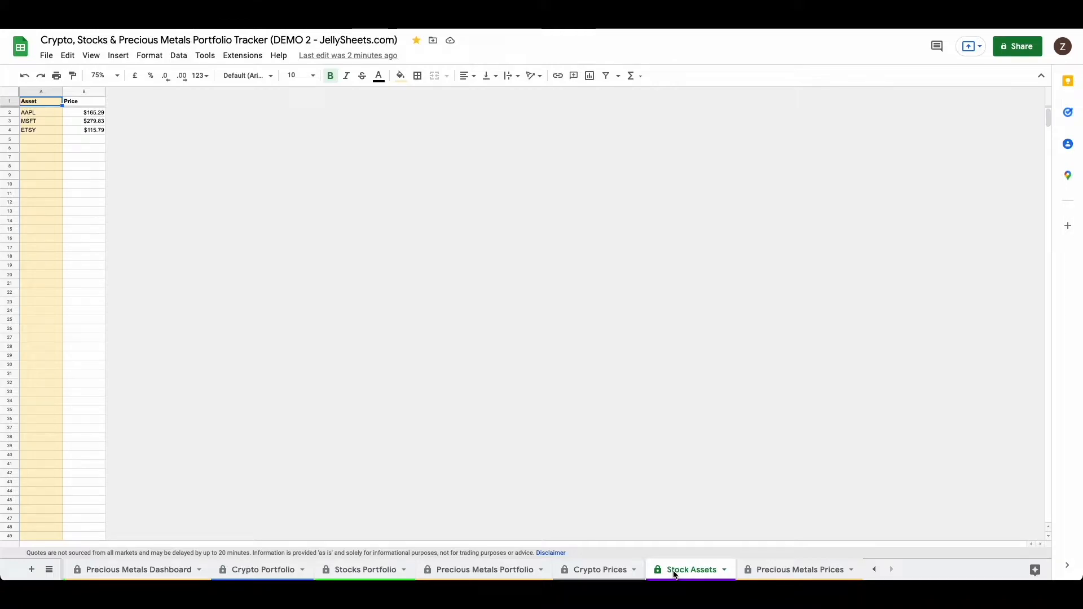
{"action": "left_click", "coordinate": [25, 202]}
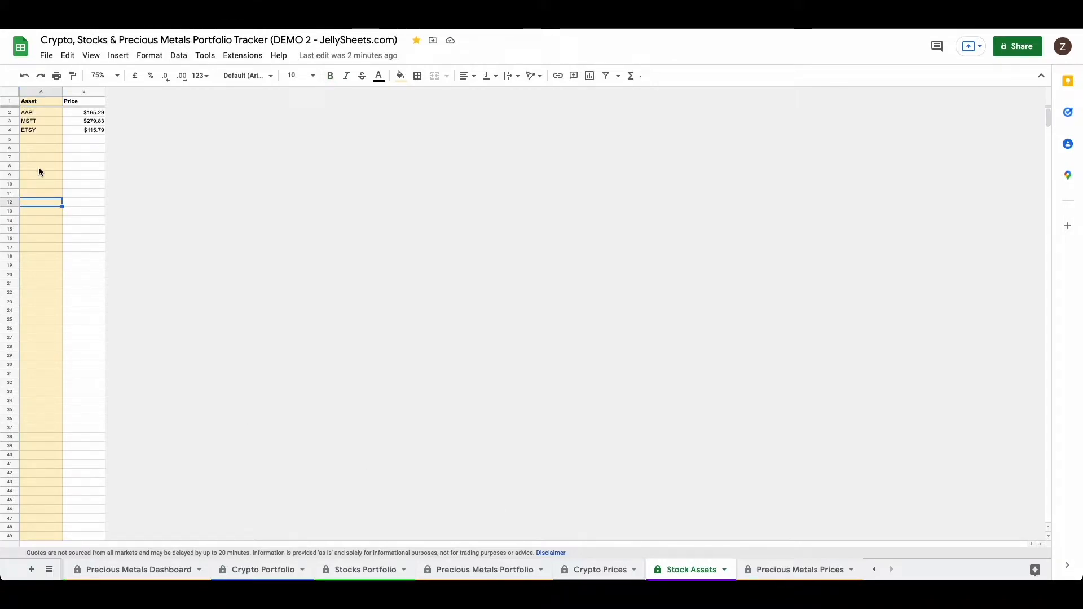
{"action": "left_click_drag", "start_coordinate": [37, 133], "coordinate": [35, 272]}
{"action": "left_click", "coordinate": [35, 286]}
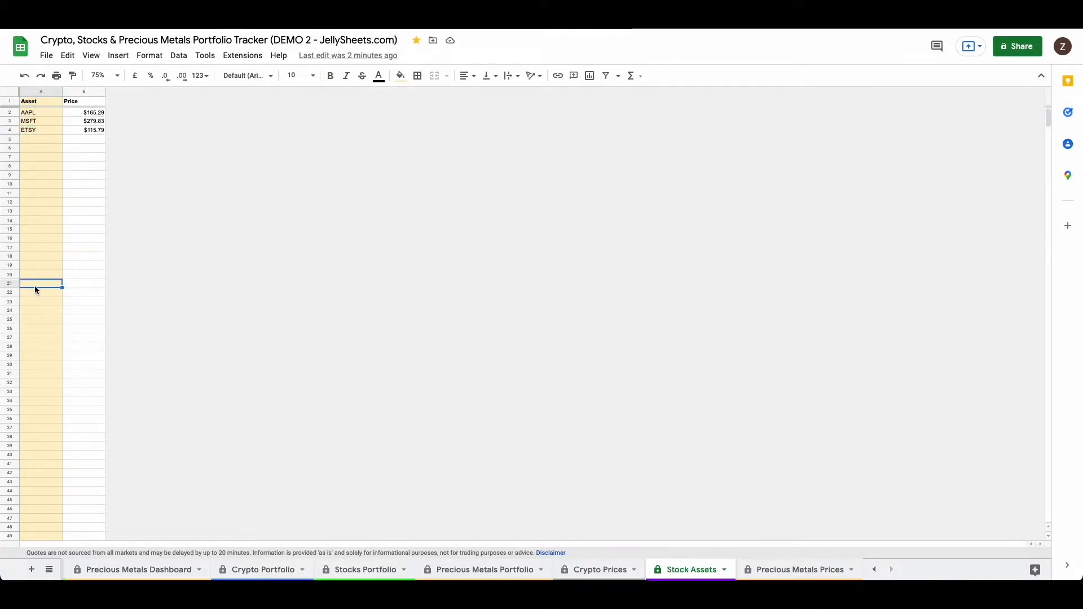
{"action": "left_click", "coordinate": [34, 210]}
{"action": "left_click", "coordinate": [34, 149]}
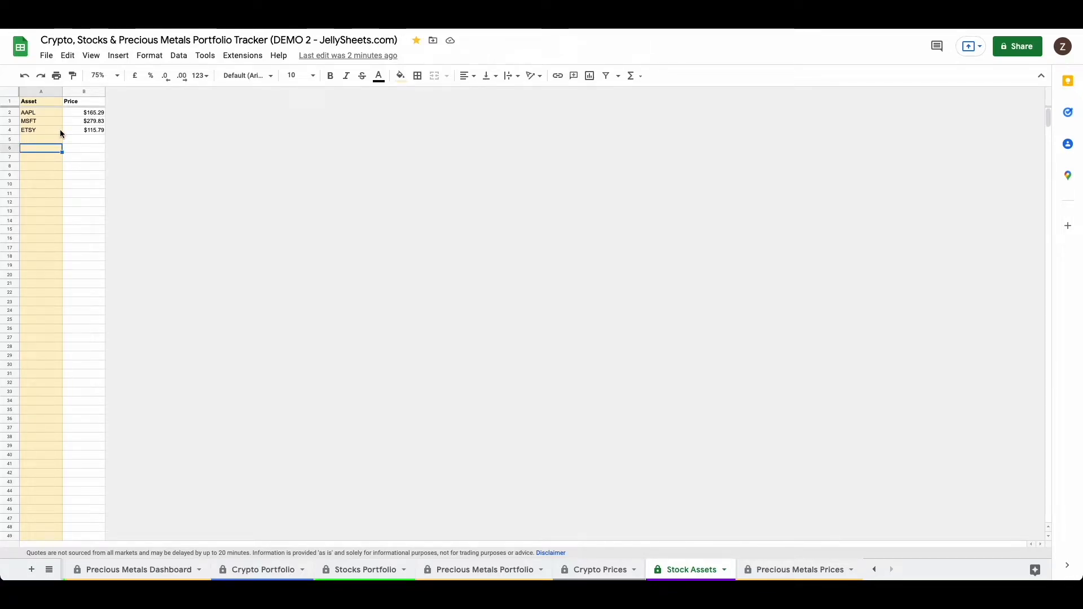
{"action": "left_click", "coordinate": [74, 130]}
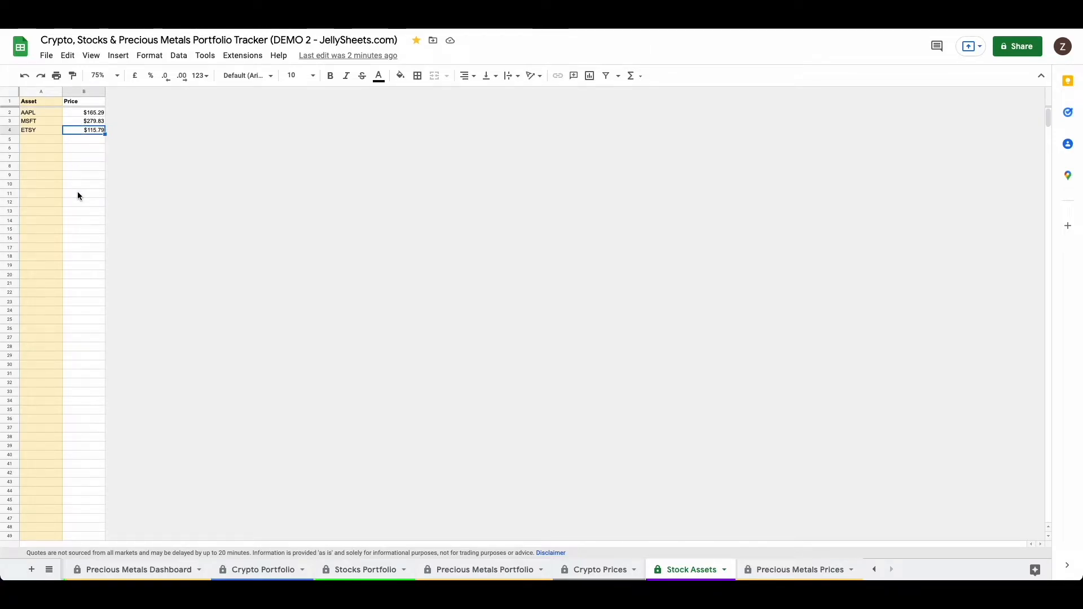
Step: Clear the ETSY ticker from cell A4 of the Stock Assets sheet and re-enter ETSY there
{"action": "left_click", "coordinate": [36, 158]}
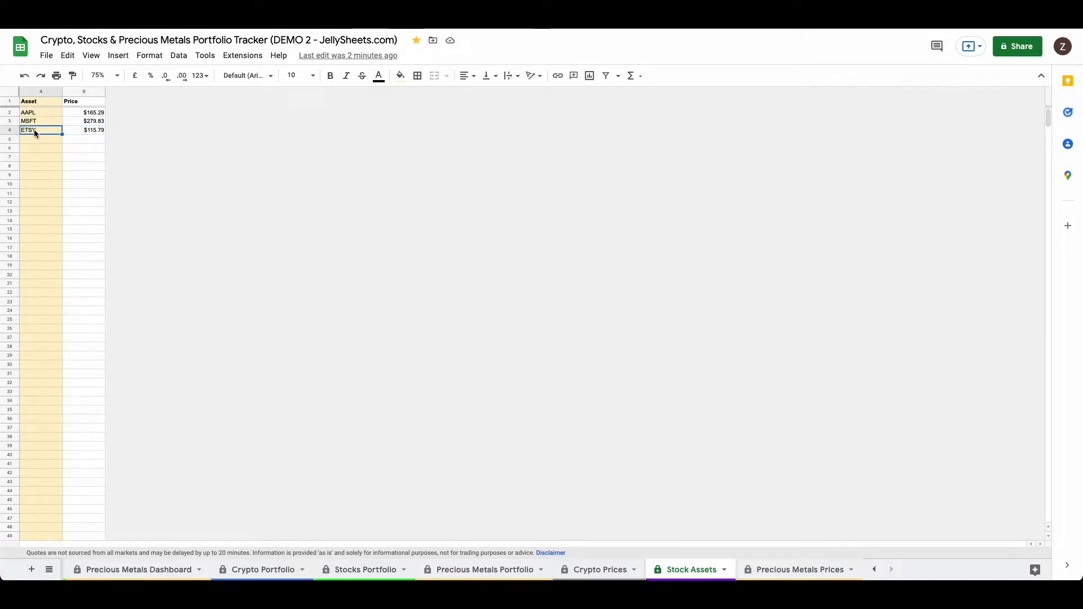
{"action": "key", "text": "Delete"}
{"action": "key", "text": "Up"}
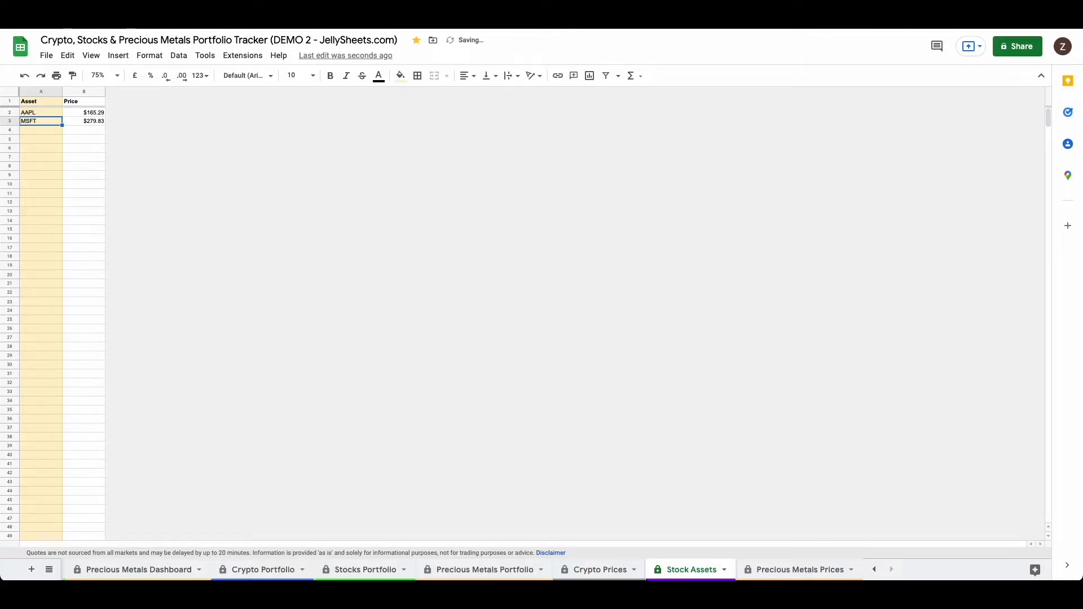
{"action": "key", "text": "Down"}
{"action": "type", "text": "ETSY"}
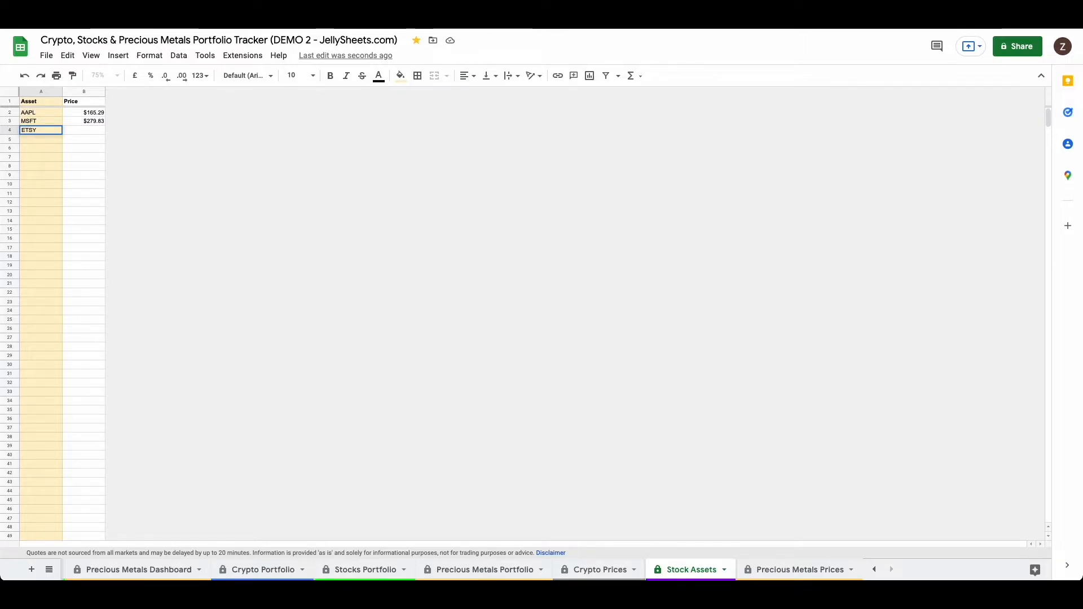
{"action": "key", "text": "Return"}
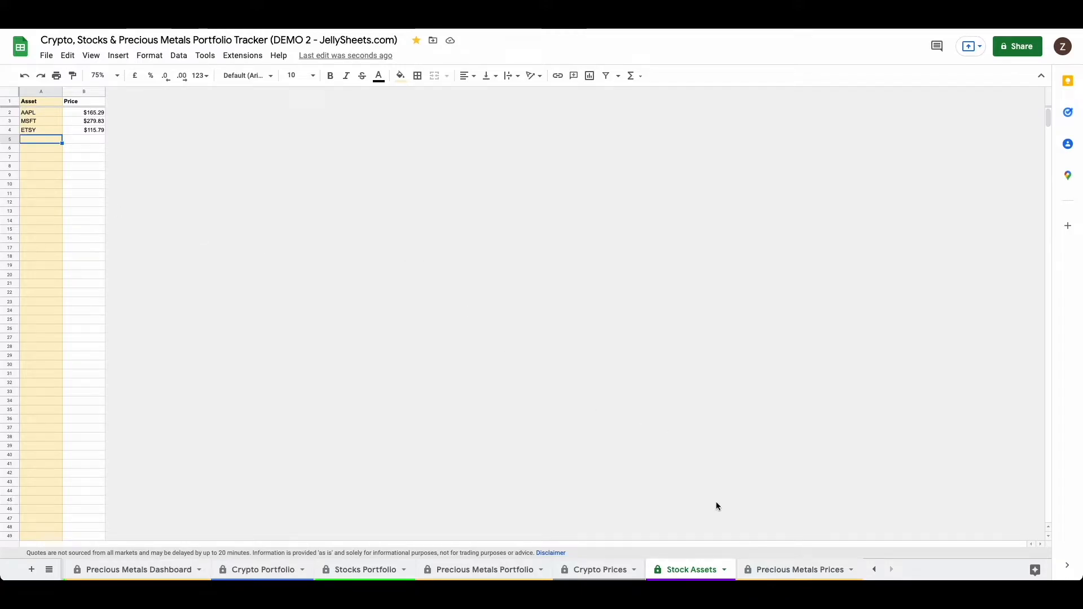
Step: From the Crypto Prices sheet, search the Google Workspace Marketplace for SyncWith and open the SyncWith | Any API add-on's page
{"action": "left_click", "coordinate": [586, 574]}
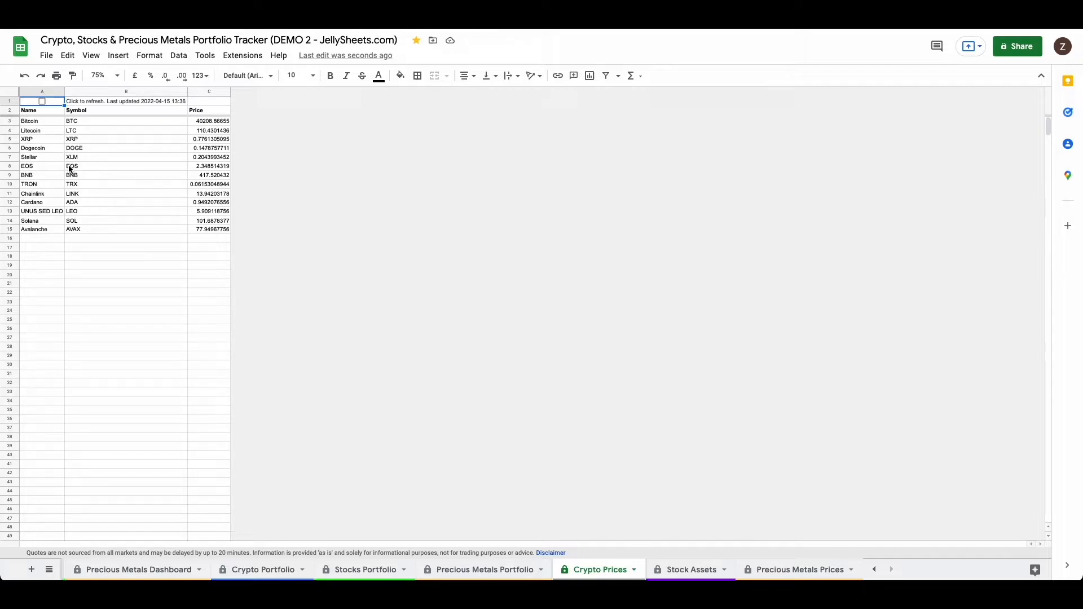
{"action": "left_click", "coordinate": [252, 56]}
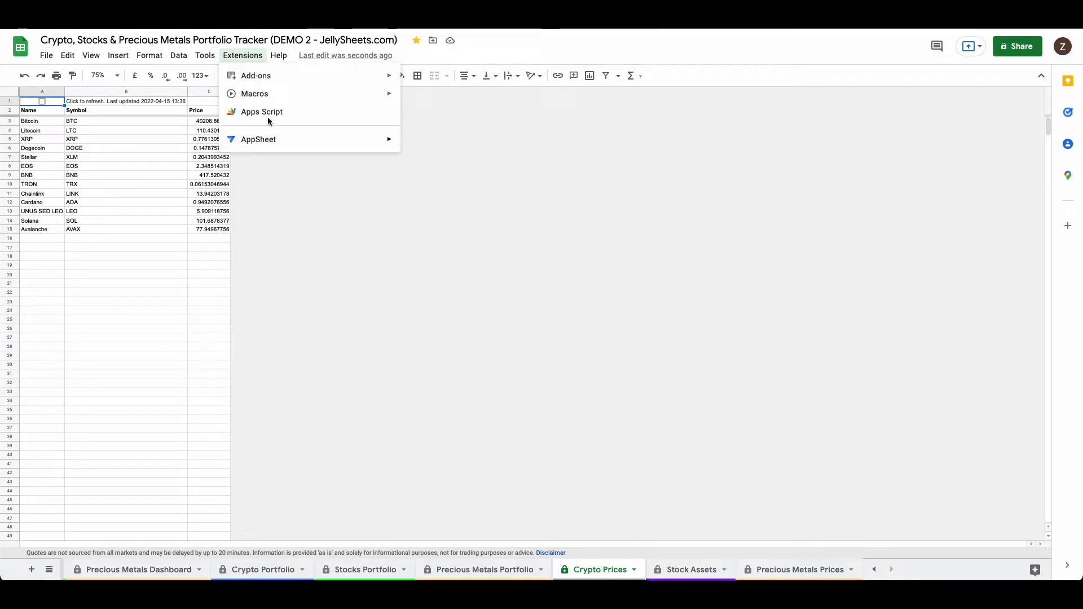
{"action": "mouse_move", "coordinate": [259, 83]}
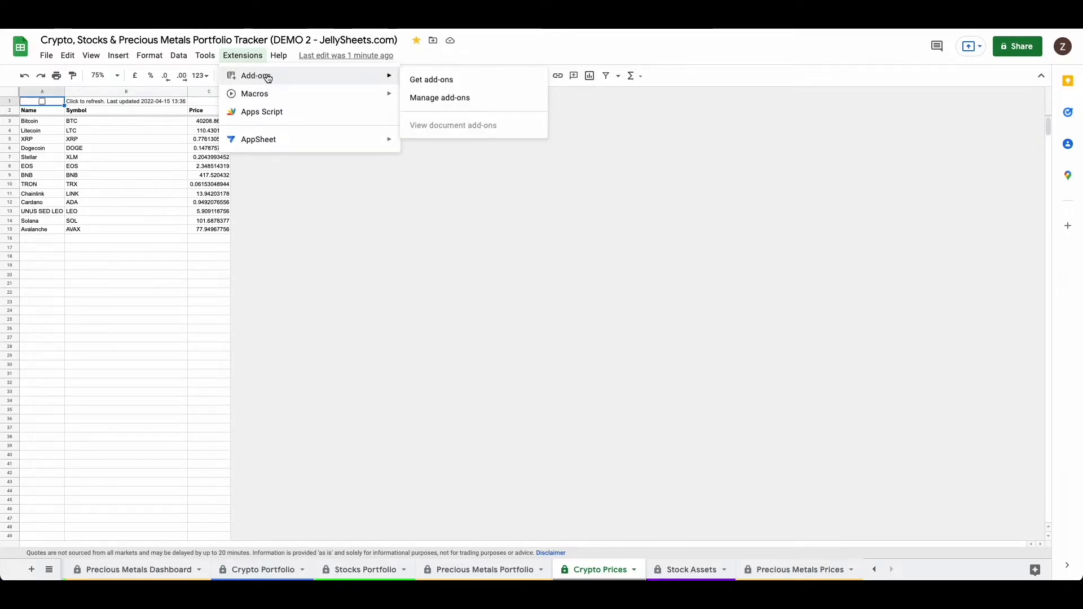
{"action": "left_click", "coordinate": [443, 82]}
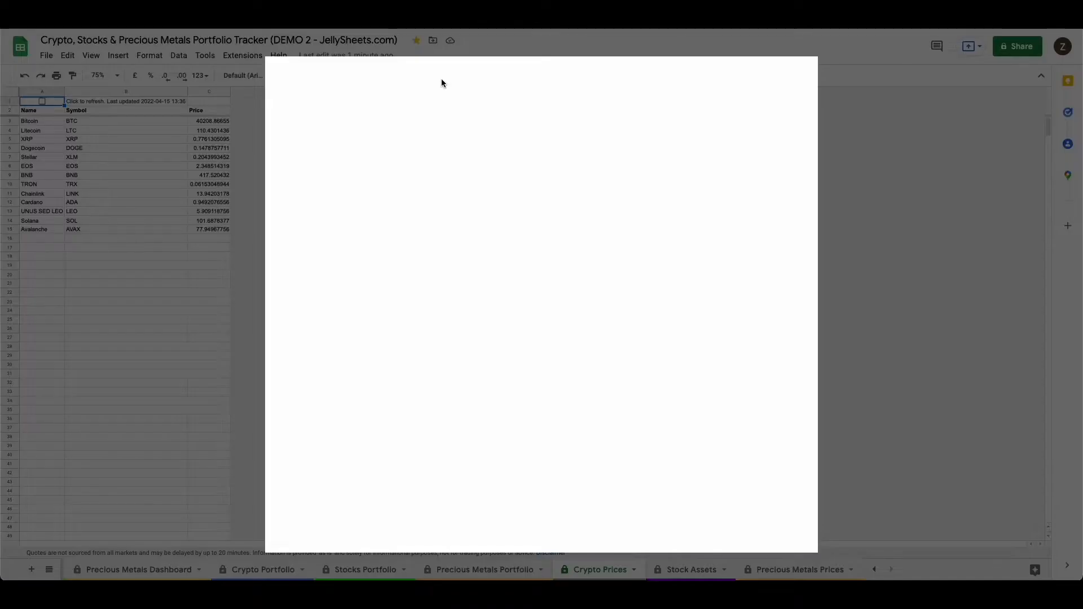
{"action": "left_click", "coordinate": [576, 76]}
{"action": "type", "text": "s"}
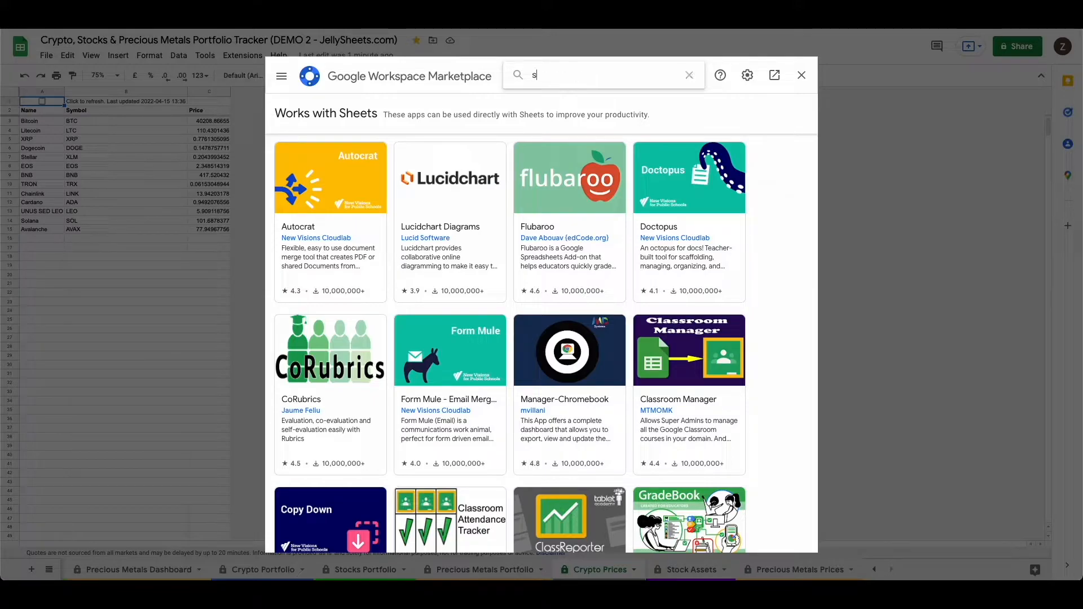
{"action": "type", "text": "yncwith"}
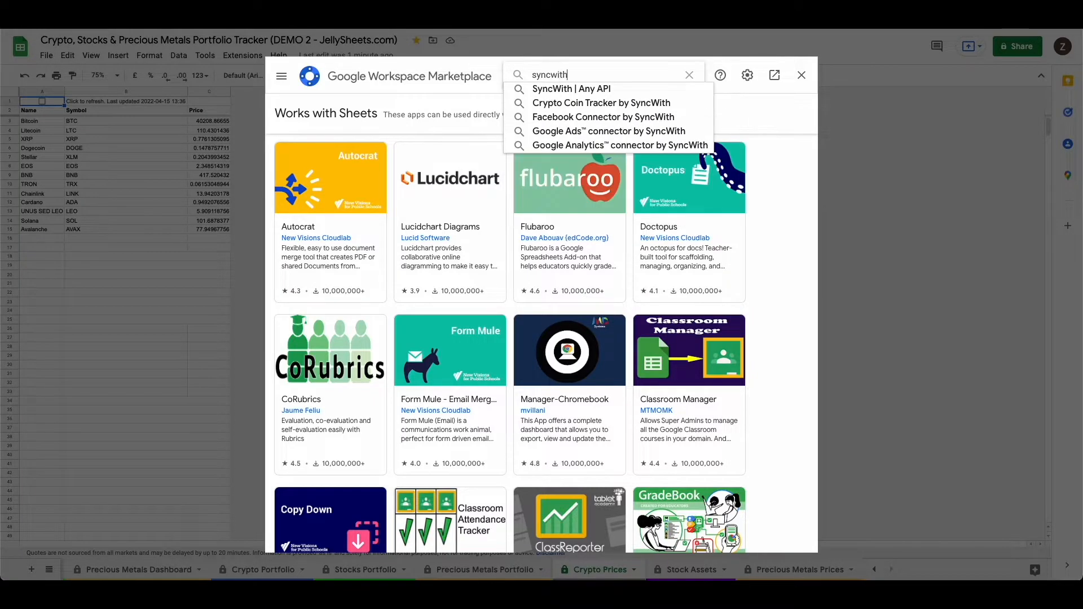
{"action": "left_click", "coordinate": [569, 89]}
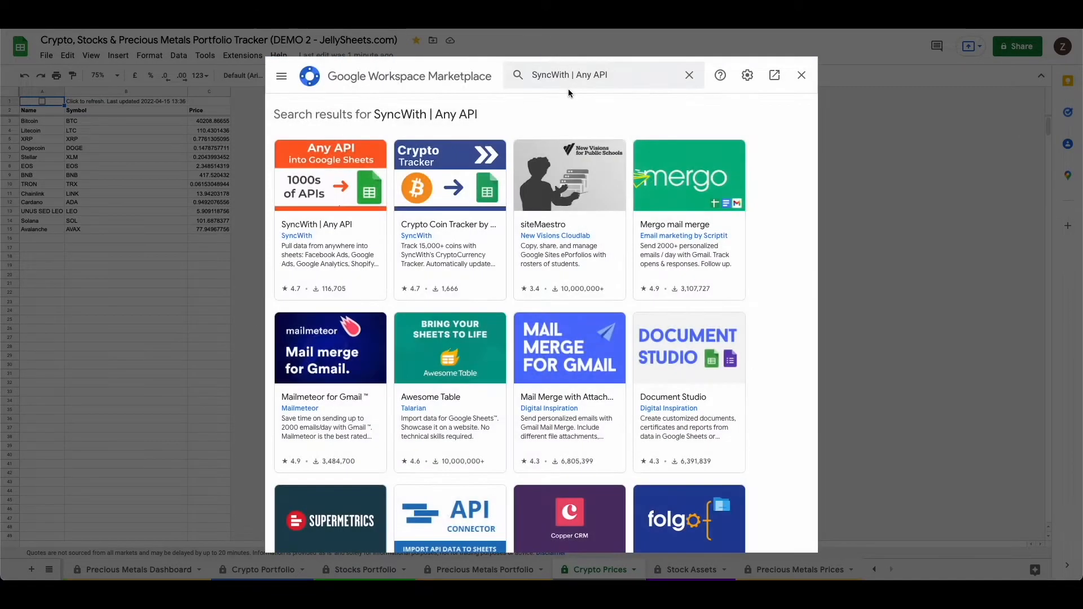
{"action": "left_click", "coordinate": [336, 184]}
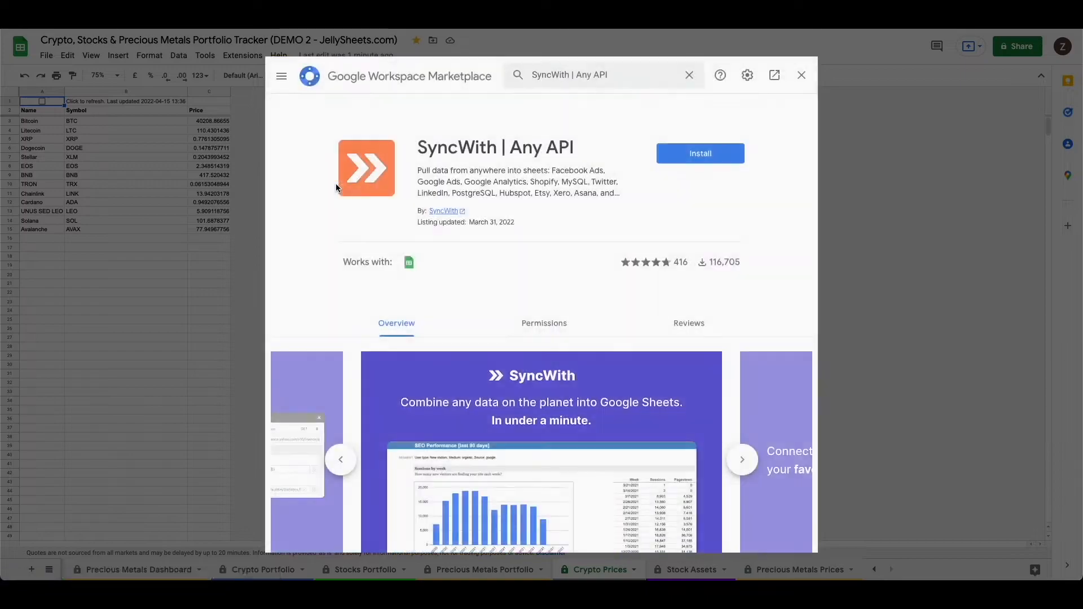
Step: Install the SyncWith | Any API add-on with the existing Google account, allow the requested access, and close the Marketplace
{"action": "left_click", "coordinate": [698, 159]}
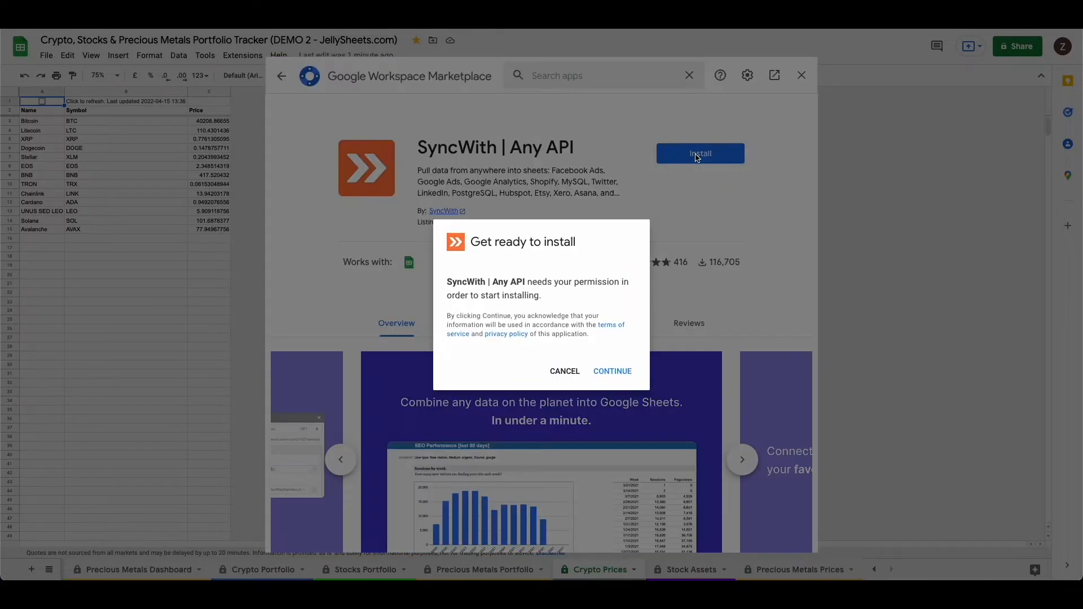
{"action": "left_click", "coordinate": [613, 370]}
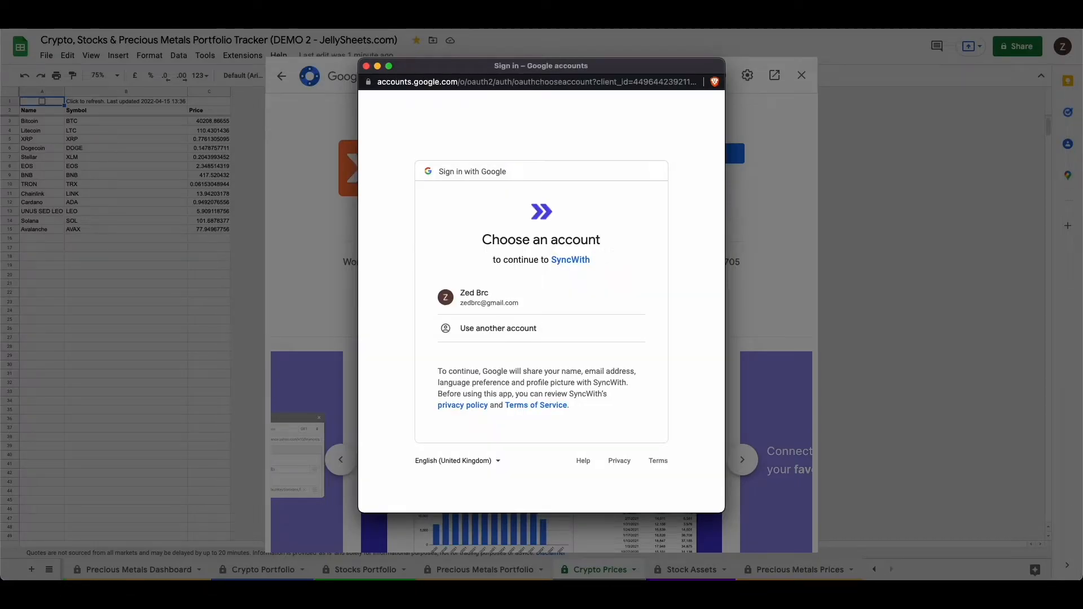
{"action": "left_click", "coordinate": [514, 292]}
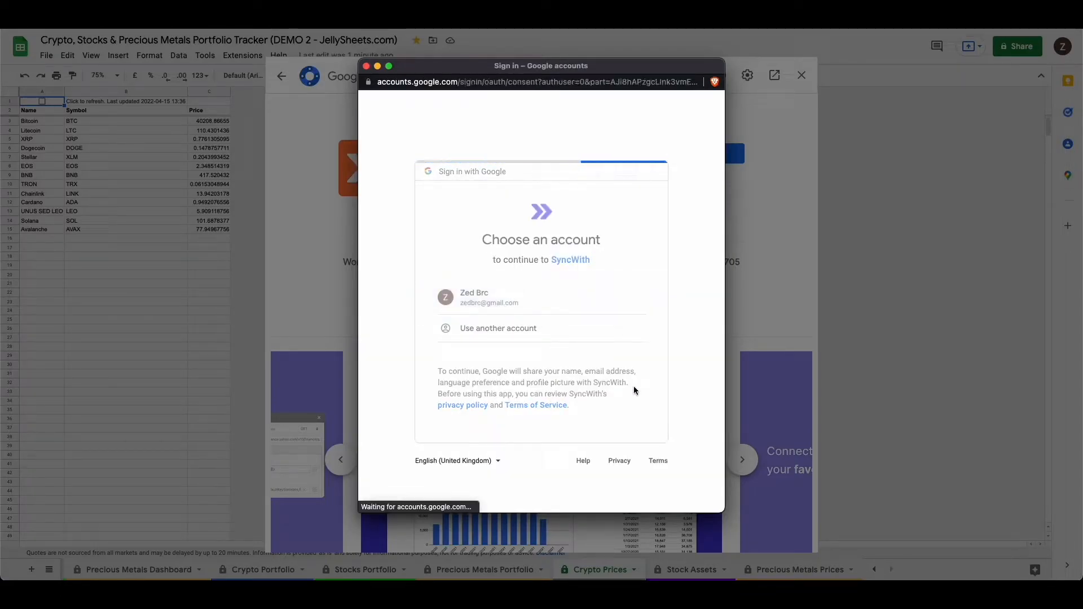
{"action": "scroll", "coordinate": [628, 386], "scroll_direction": "down", "scroll_amount": 3}
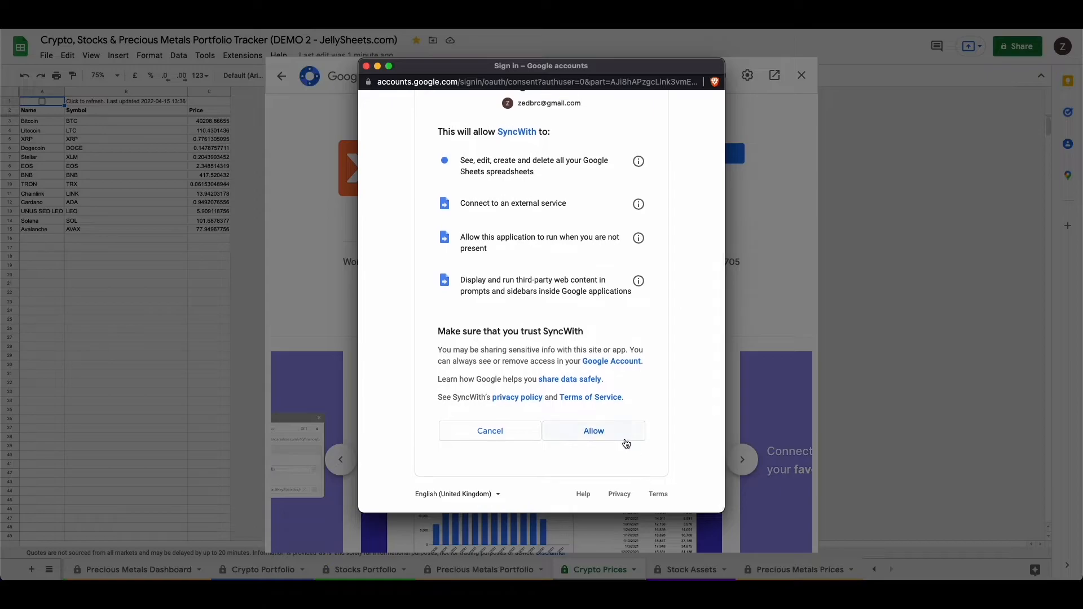
{"action": "left_click", "coordinate": [593, 467]}
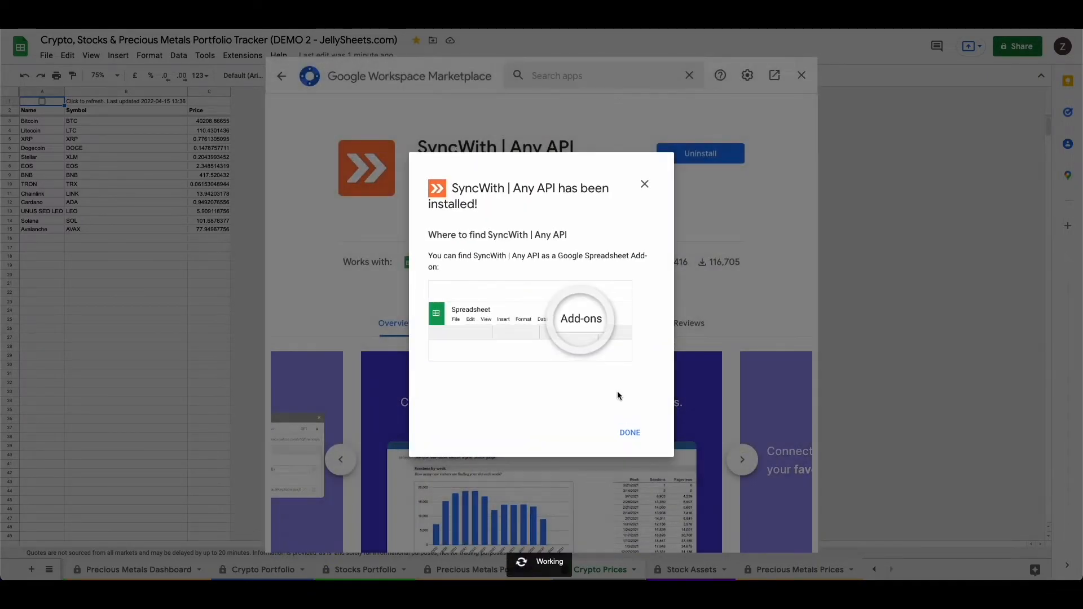
{"action": "left_click", "coordinate": [630, 432]}
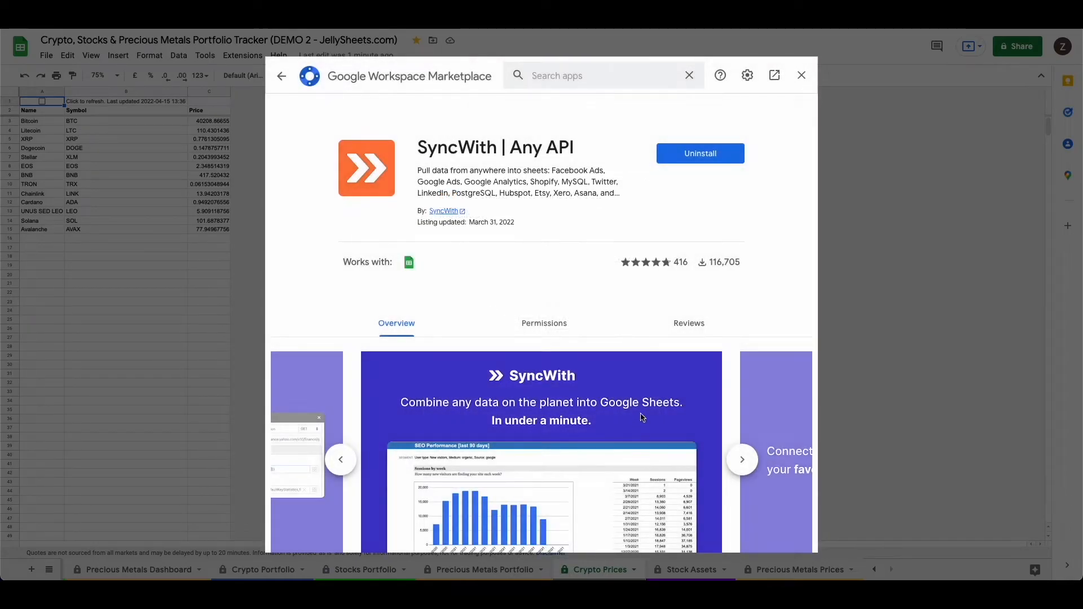
{"action": "left_click", "coordinate": [801, 75]}
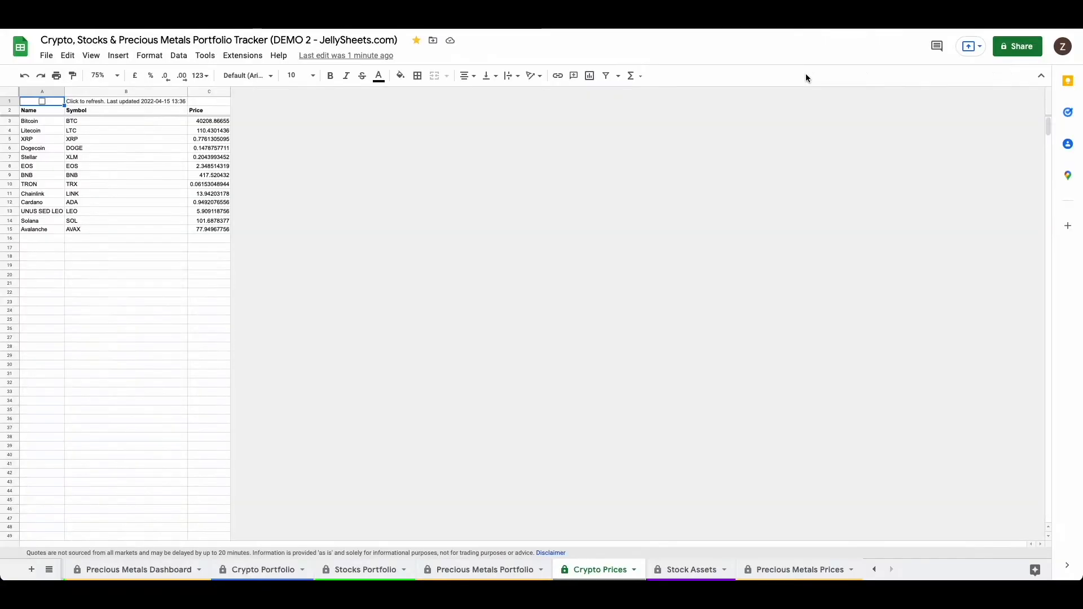
Step: Start the SyncWith add-on and open the settings of its Crypto Prices (CoinMarketCap API) connection
{"action": "left_click", "coordinate": [244, 56]}
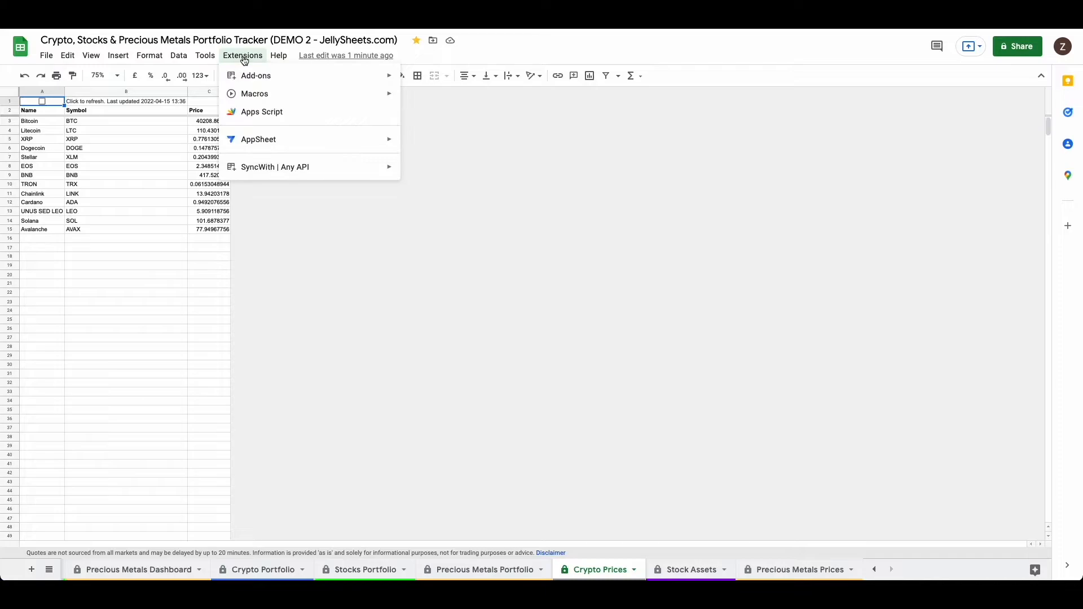
{"action": "mouse_move", "coordinate": [264, 173]}
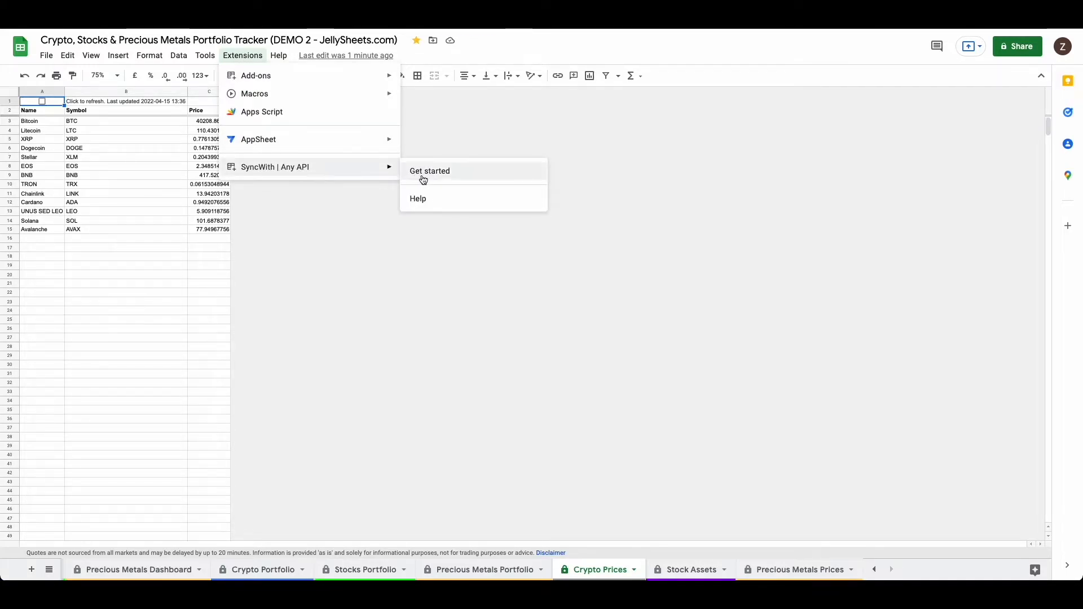
{"action": "left_click", "coordinate": [441, 173]}
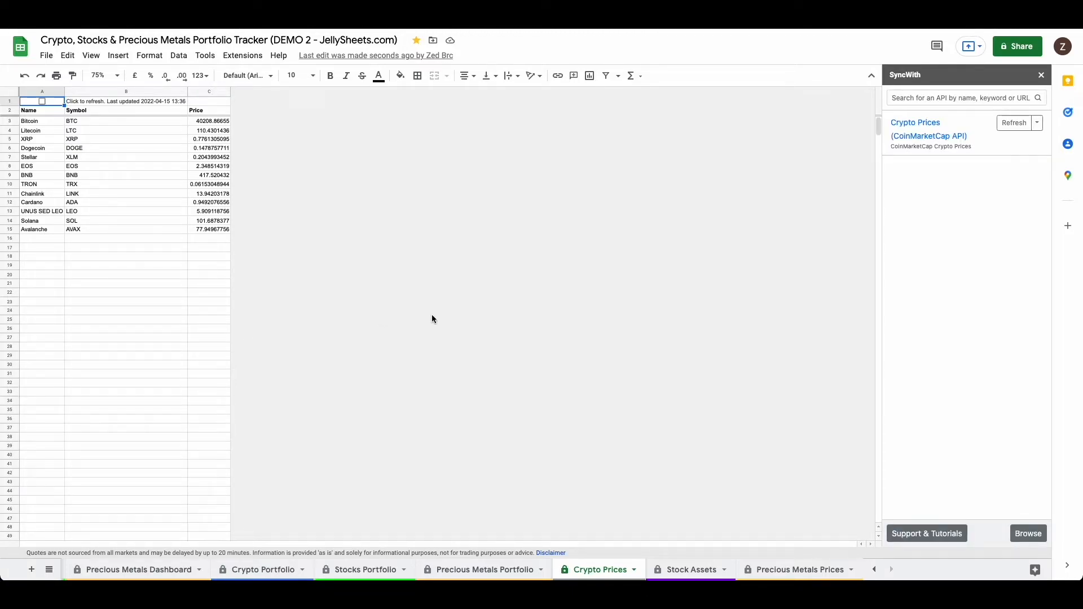
{"action": "left_click", "coordinate": [942, 135]}
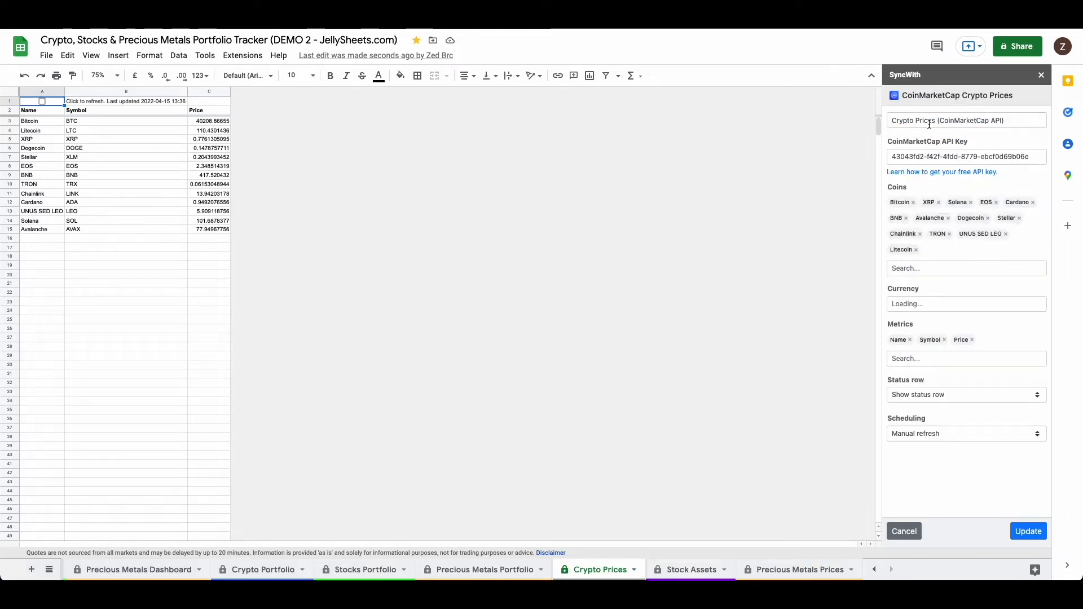
{"action": "left_click_drag", "start_coordinate": [1029, 156], "coordinate": [883, 155]}
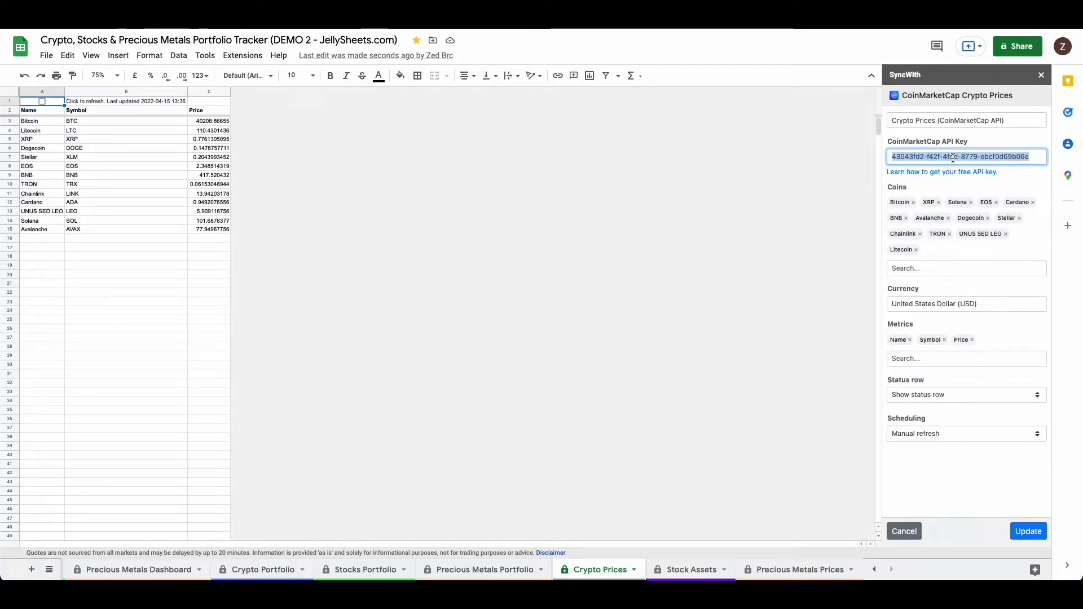
{"action": "left_click", "coordinate": [1015, 159]}
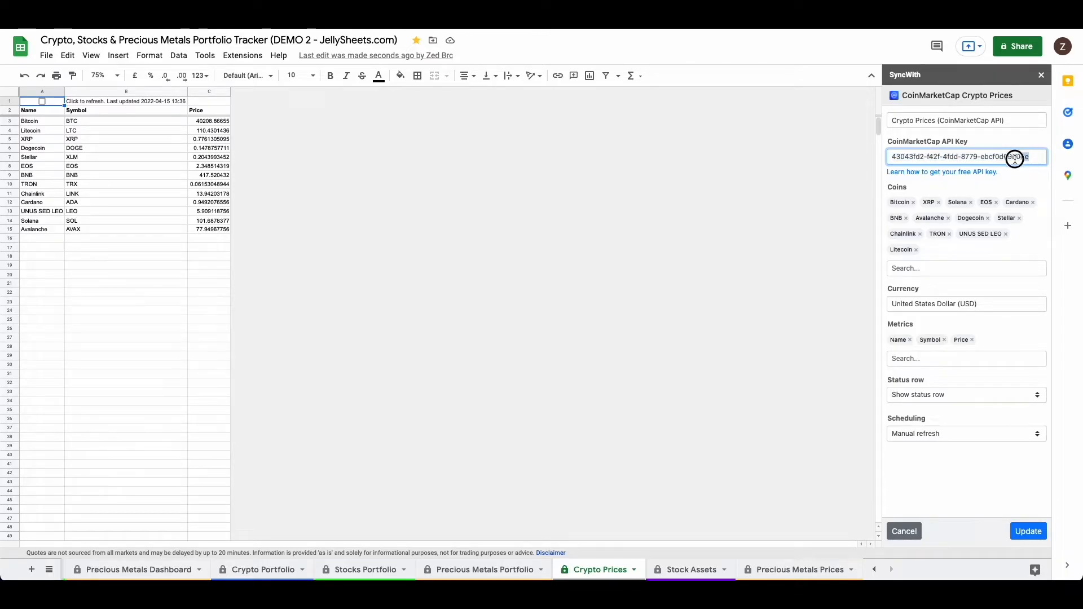
{"action": "left_click_drag", "start_coordinate": [1015, 159], "coordinate": [876, 157]}
{"action": "left_click", "coordinate": [977, 157]}
{"action": "triple_click", "coordinate": [912, 157]}
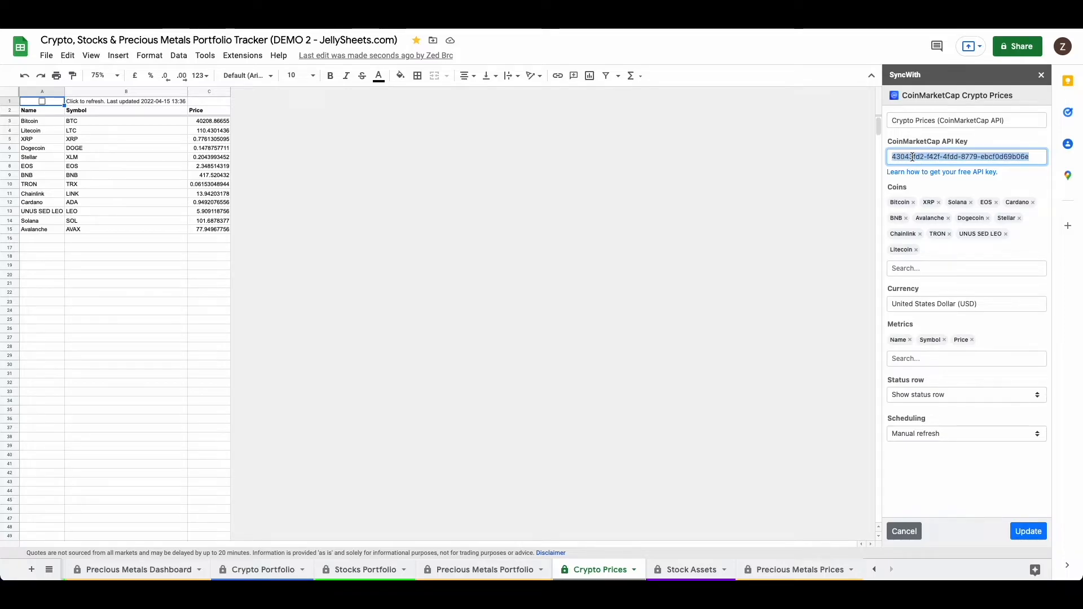
{"action": "left_click", "coordinate": [940, 158]}
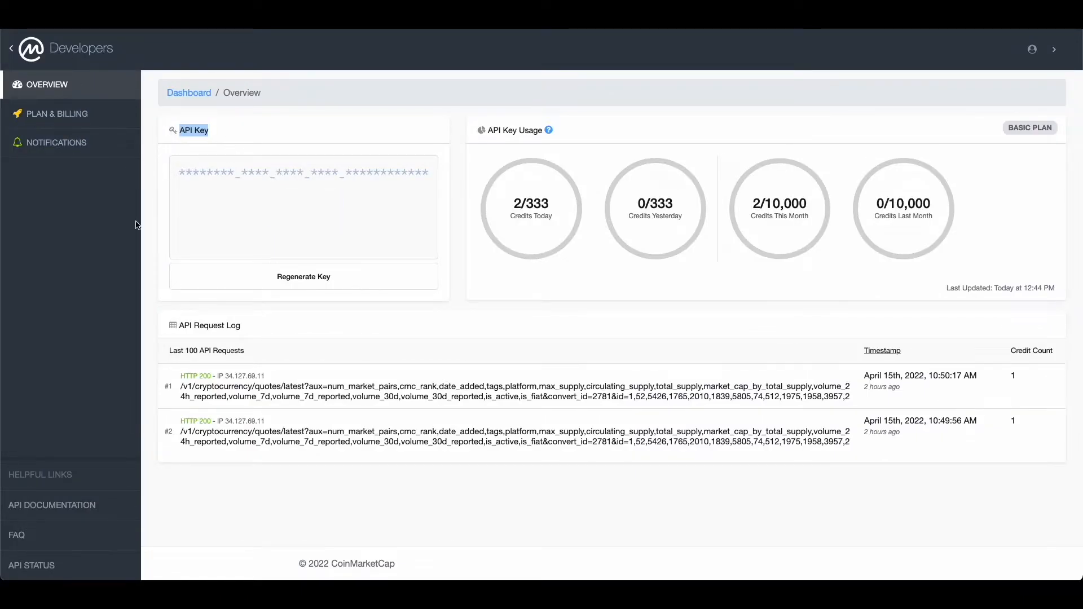
Step: Copy the API key from the CoinMarketCap Developers overview and paste it over the CoinMarketCap API Key in the SyncWith connection
{"action": "left_click", "coordinate": [417, 357]}
{"action": "left_click", "coordinate": [304, 208]}
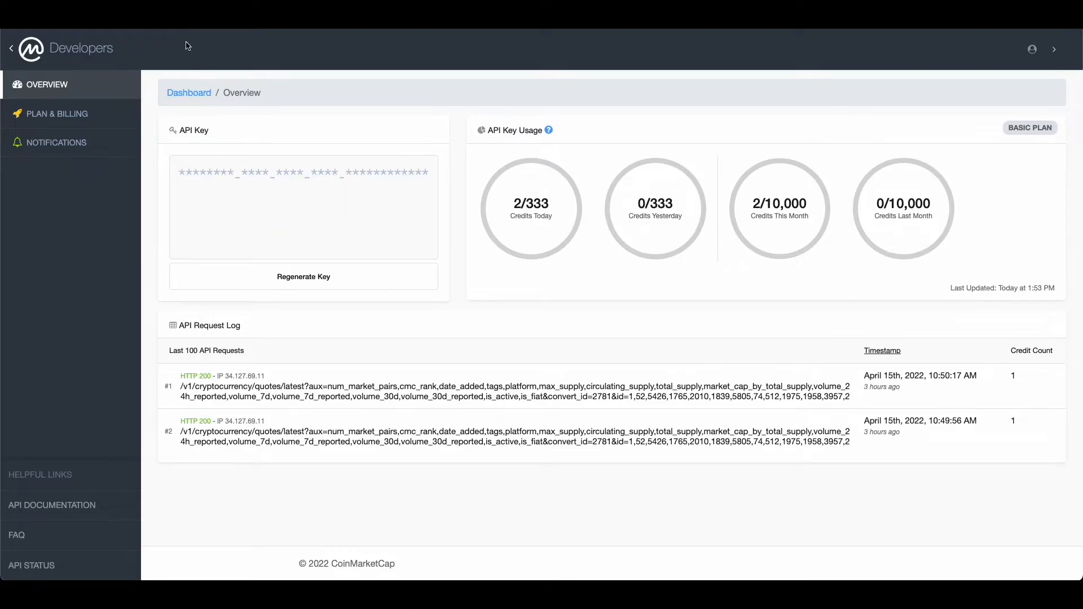
{"action": "key", "text": "ctrl+v"}
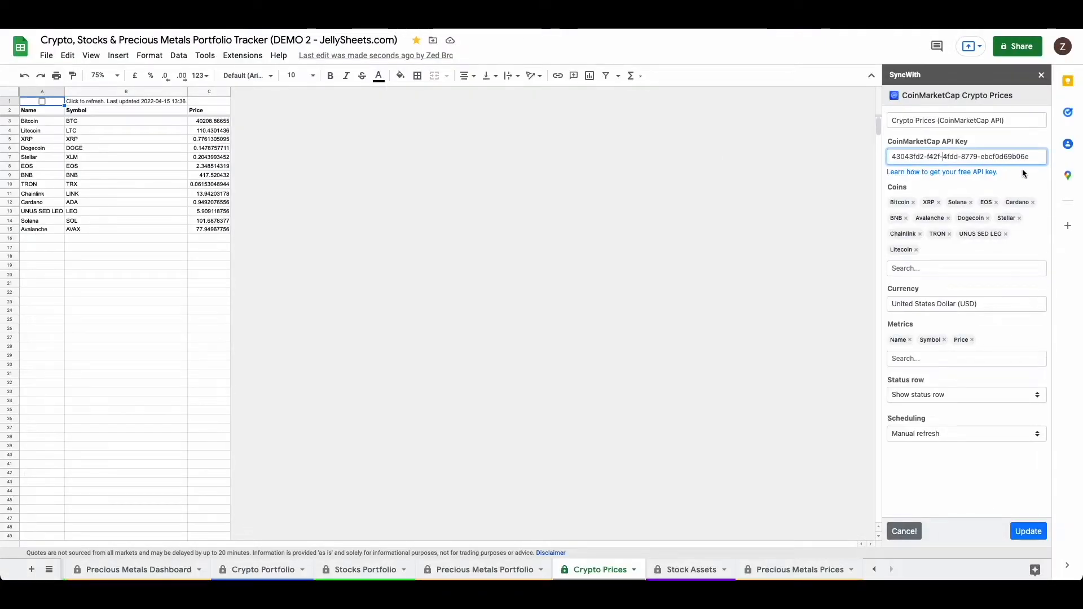
{"action": "triple_click", "coordinate": [1001, 159]}
{"action": "key", "text": "BackSpace"}
{"action": "key", "text": "ctrl+v"}
Step: Add Namecoin to the Coins list of the CoinMarketCap Crypto Prices connection
{"action": "left_click", "coordinate": [929, 269]}
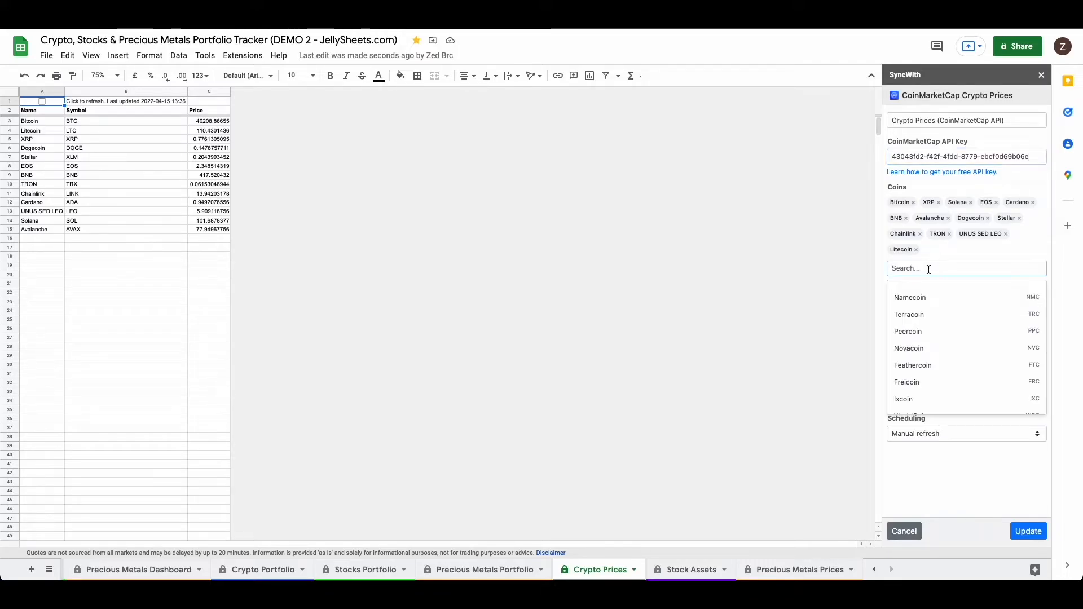
{"action": "left_click", "coordinate": [1028, 253]}
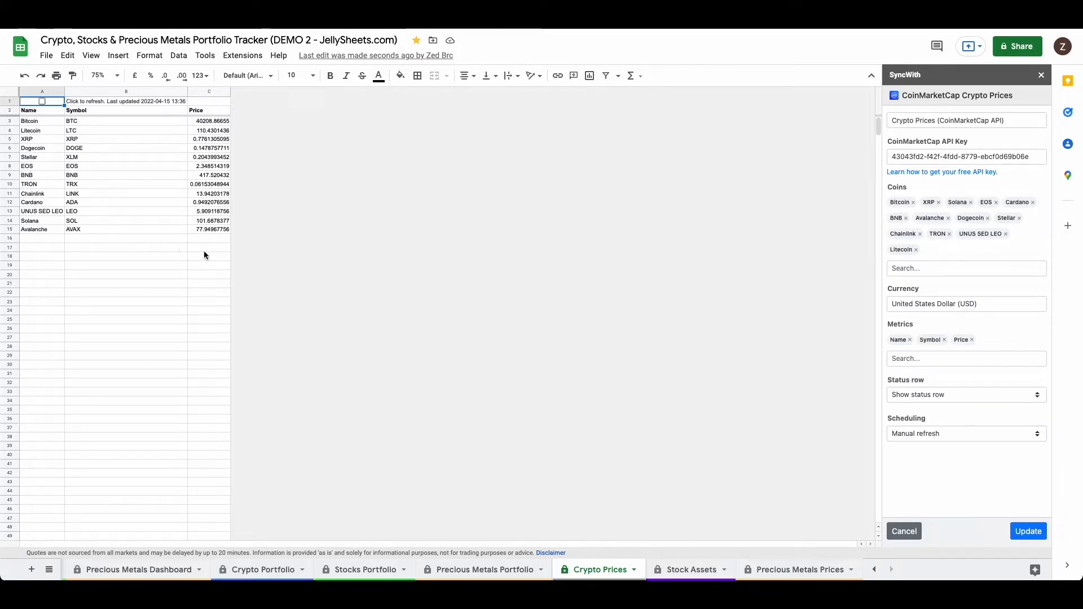
{"action": "left_click", "coordinate": [918, 270]}
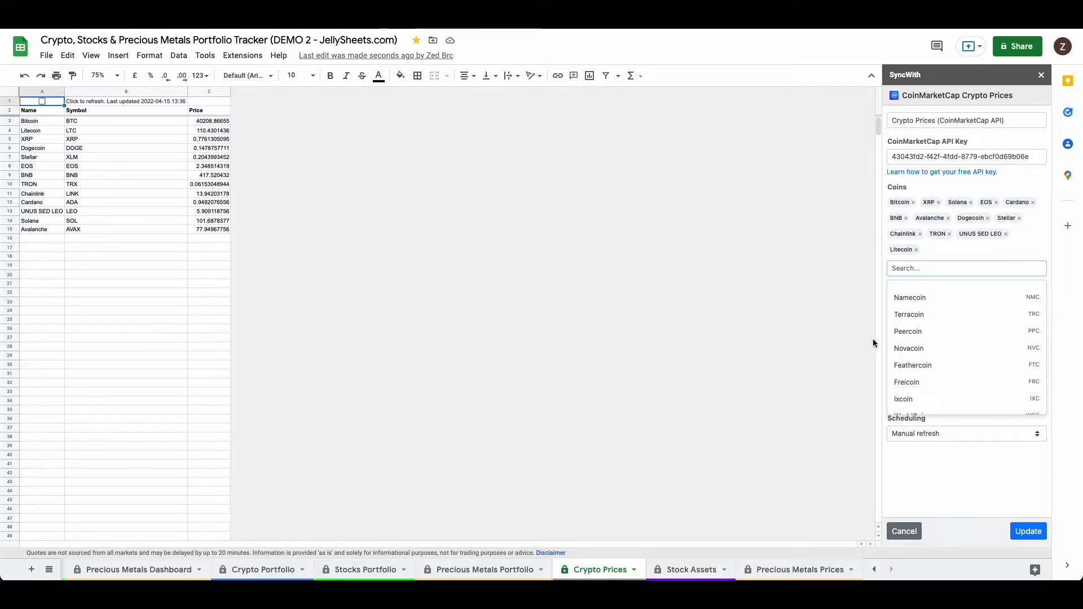
{"action": "left_click", "coordinate": [910, 297]}
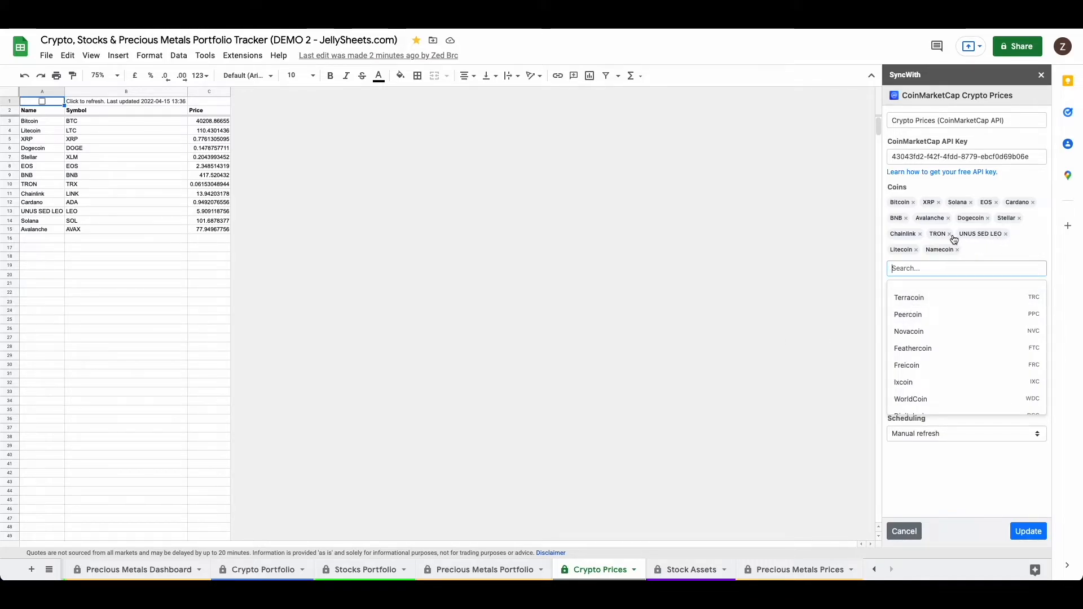
Step: Examine the available Currency, Metrics and Scheduling options of the CoinMarketCap Crypto Prices connection
{"action": "left_click", "coordinate": [1001, 252]}
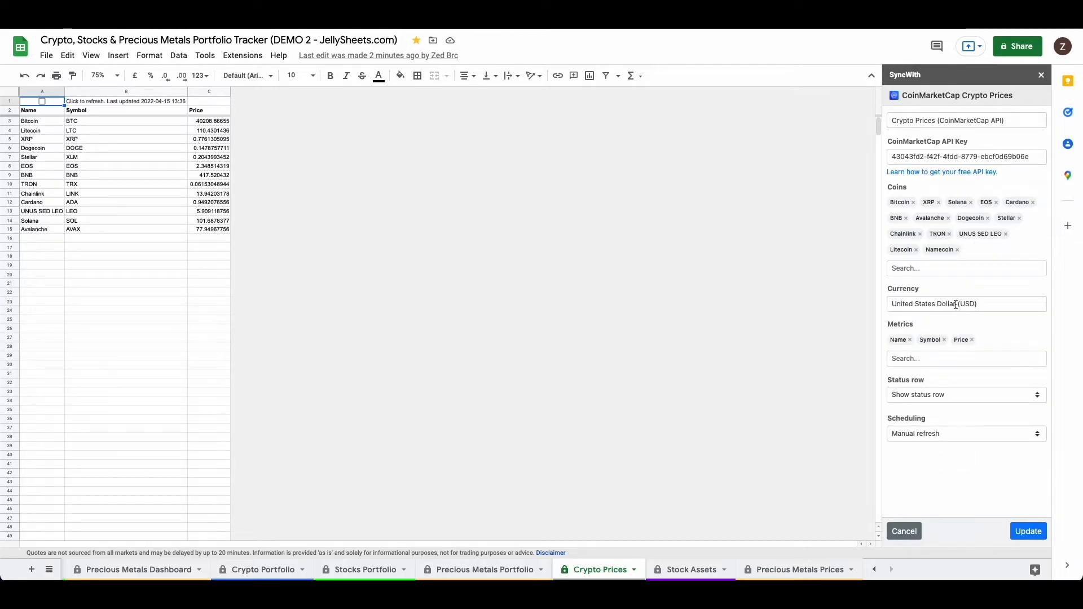
{"action": "left_click", "coordinate": [981, 305]}
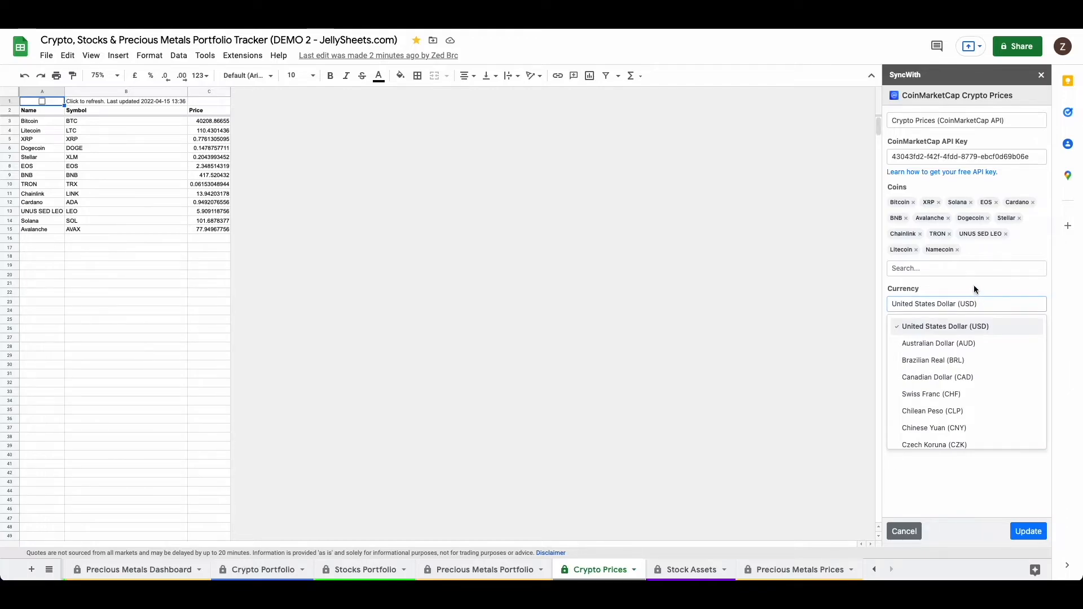
{"action": "left_click", "coordinate": [974, 286]}
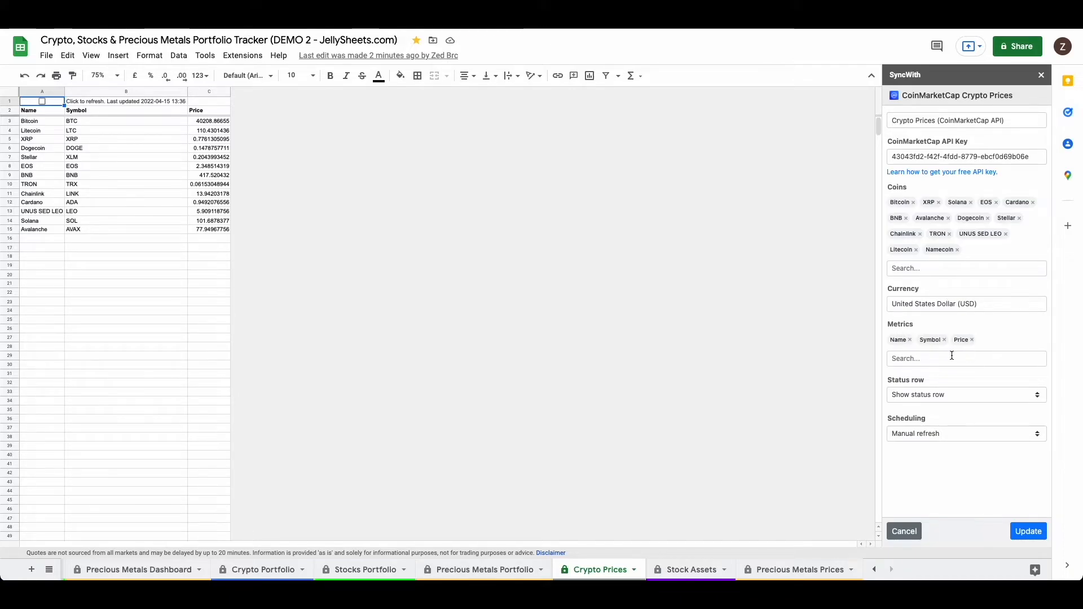
{"action": "left_click", "coordinate": [910, 358]}
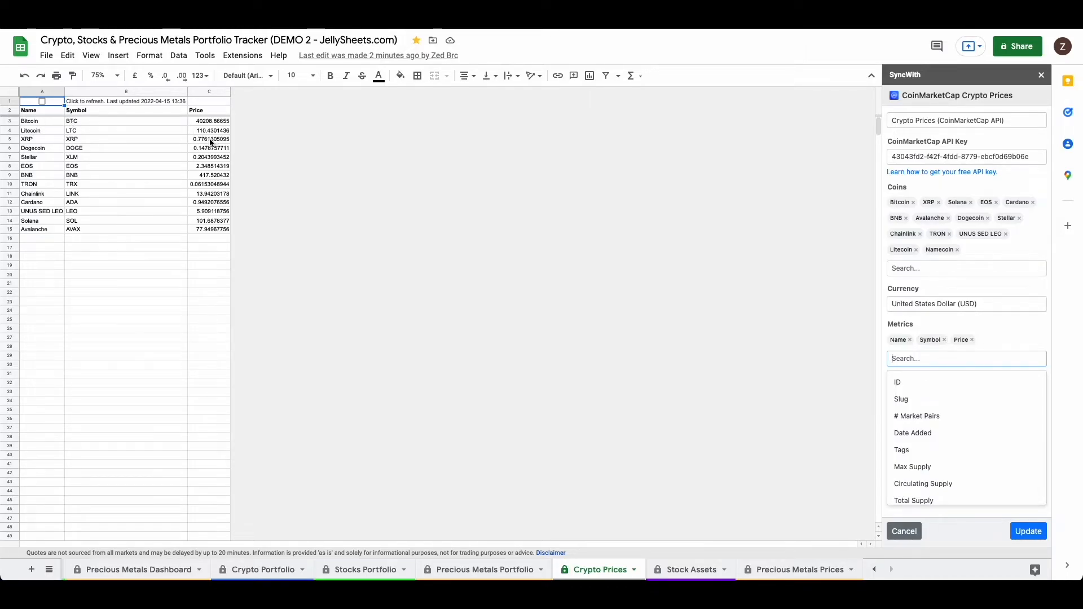
{"action": "left_click", "coordinate": [1020, 334]}
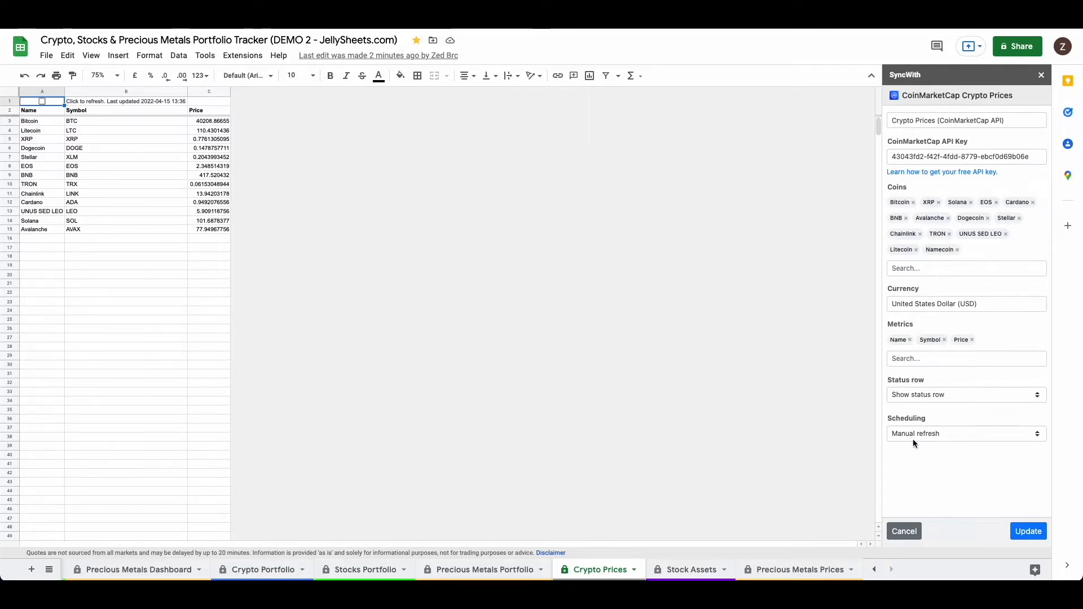
{"action": "left_click", "coordinate": [935, 432]}
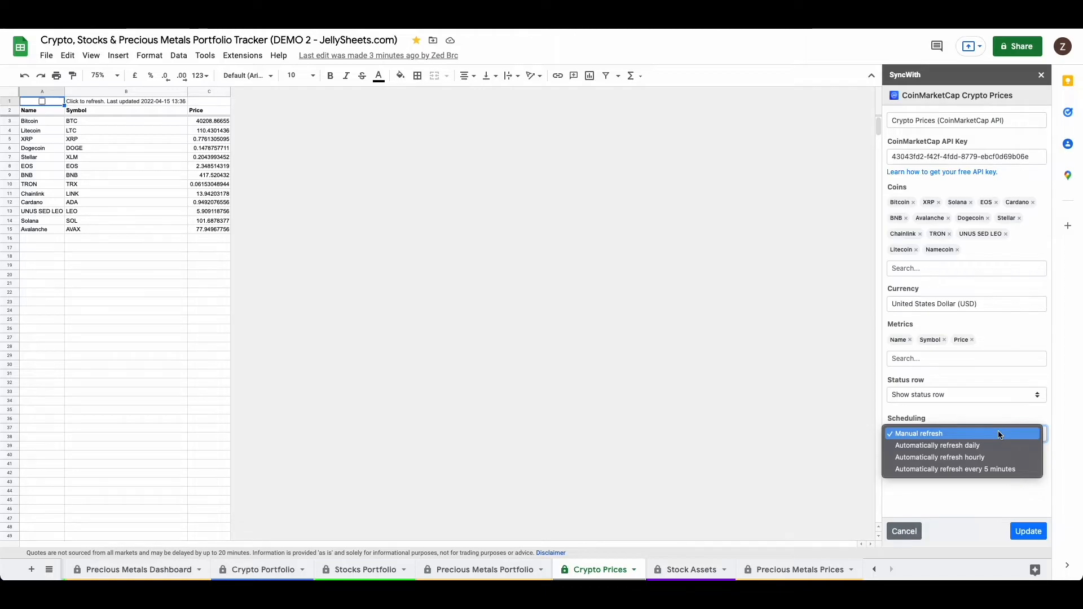
{"action": "left_click", "coordinate": [987, 414]}
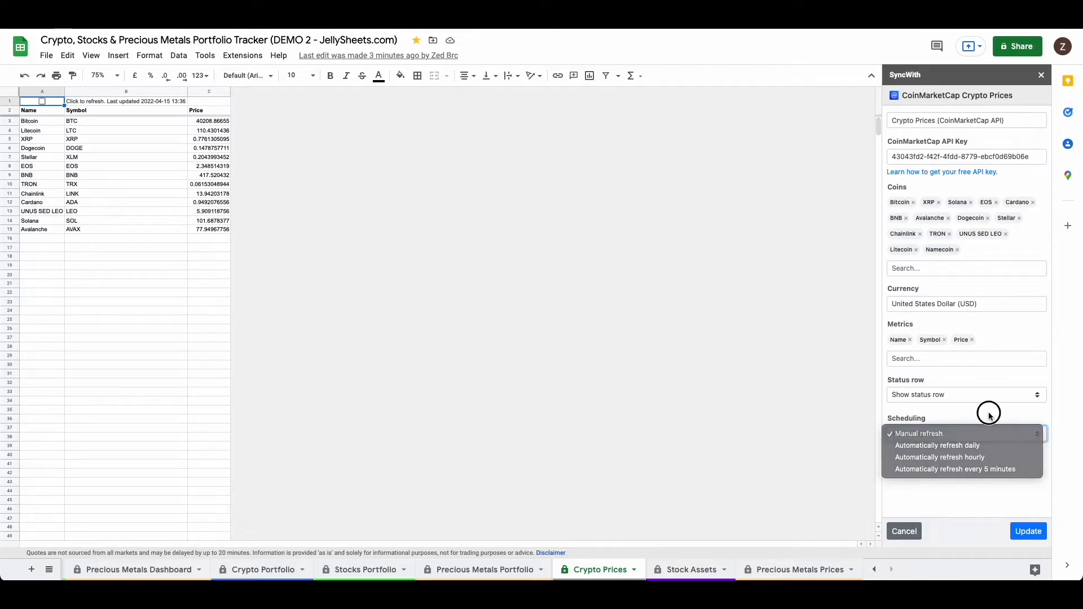
Step: Update the Crypto Prices connection, and refresh the prices from within the sheet, suppressing the edit warning for 5 minutes
{"action": "left_click", "coordinate": [1030, 534]}
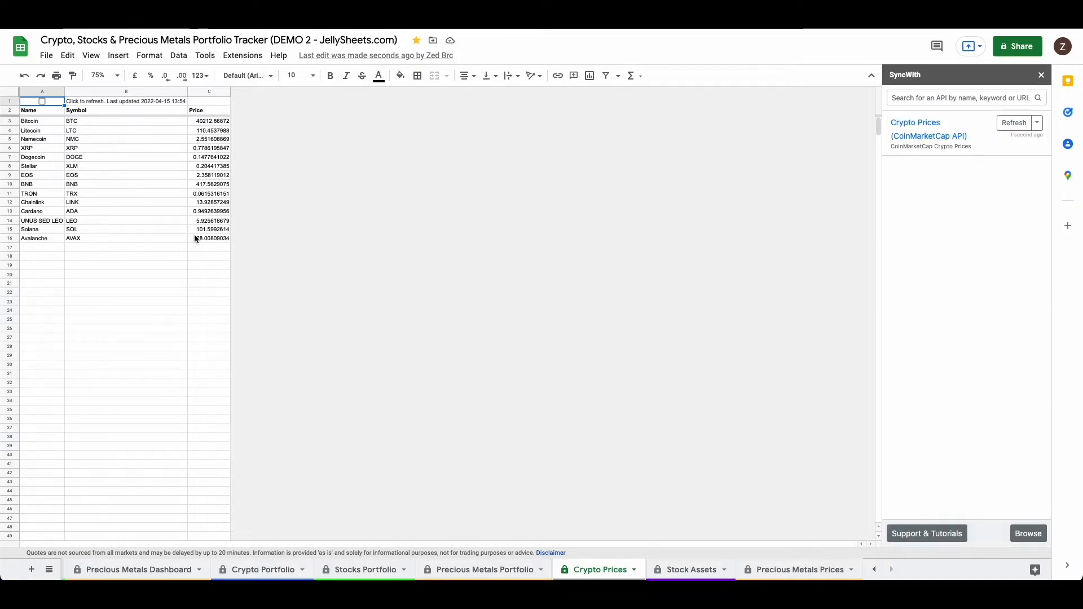
{"action": "left_click", "coordinate": [68, 195]}
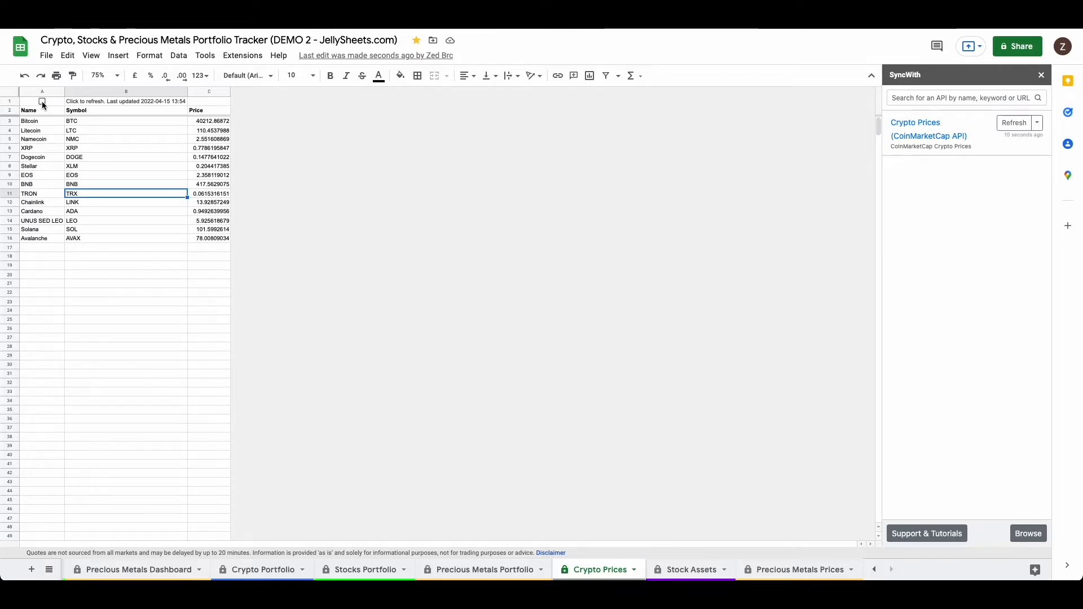
{"action": "left_click", "coordinate": [42, 103]}
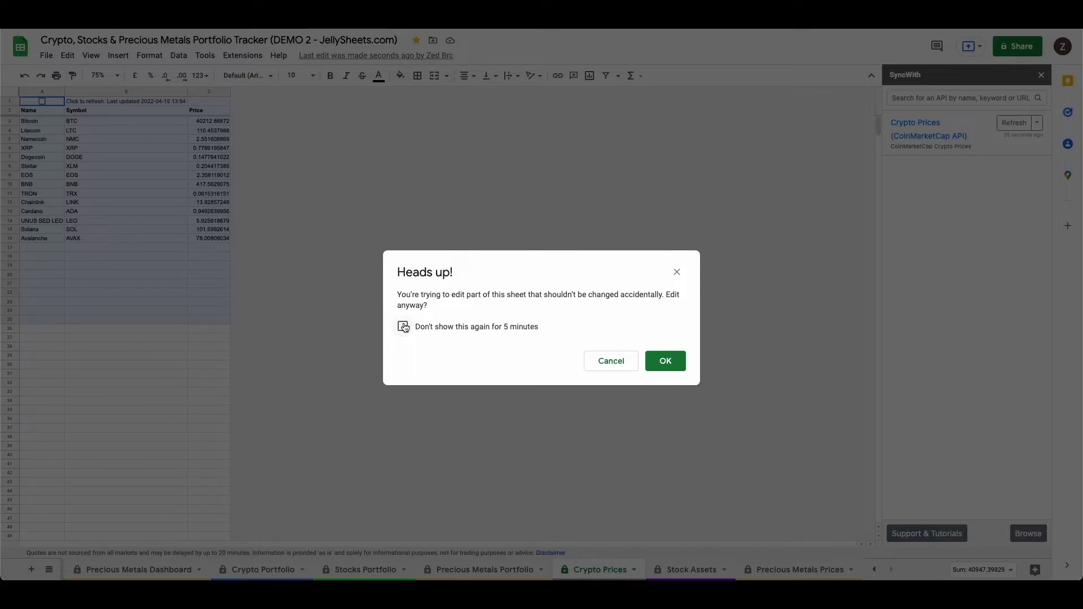
{"action": "left_click", "coordinate": [404, 328]}
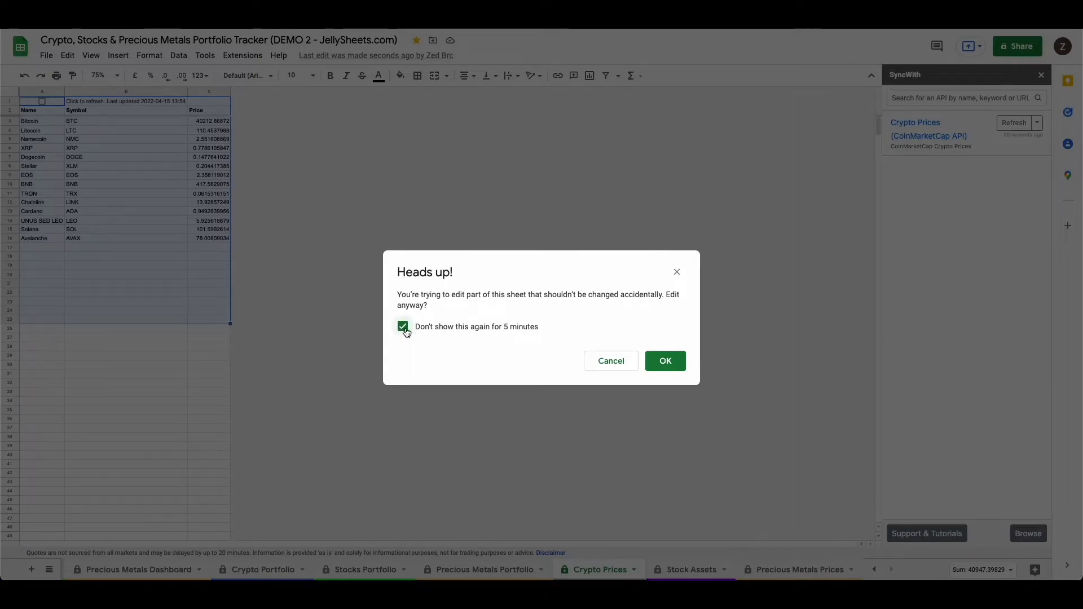
{"action": "left_click", "coordinate": [671, 361]}
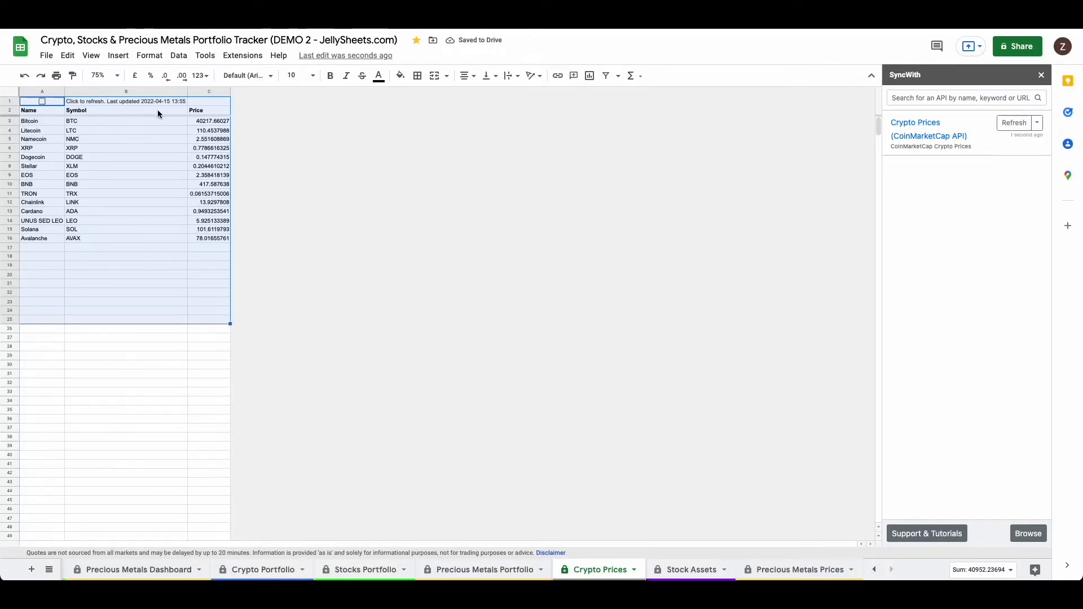
Step: Check the Namecoin name, symbol and price row on the Crypto Prices sheet
{"action": "left_click", "coordinate": [122, 162]}
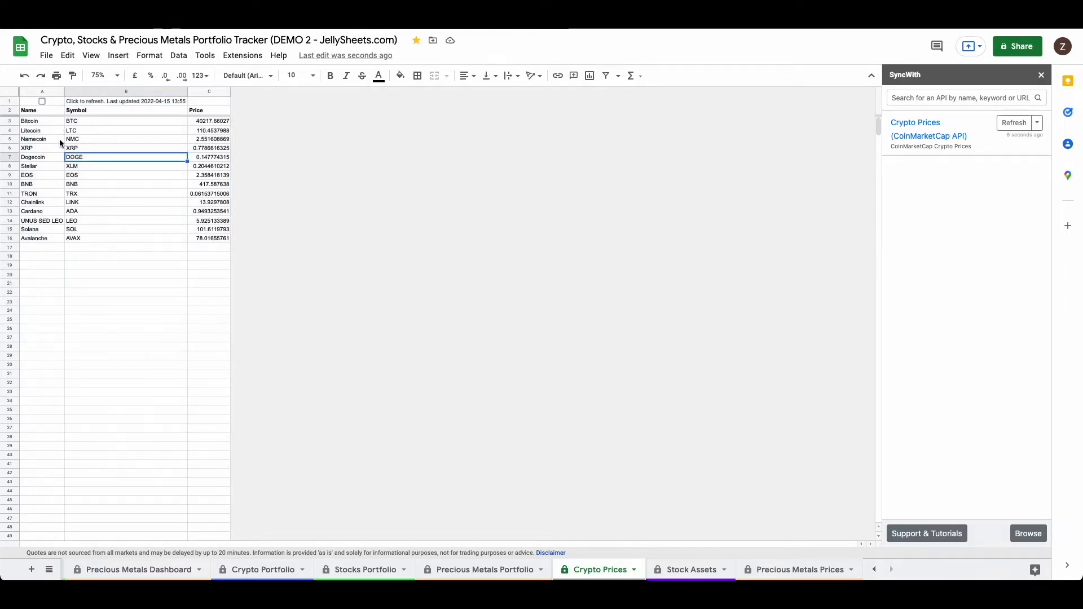
{"action": "left_click_drag", "start_coordinate": [35, 138], "coordinate": [203, 140]}
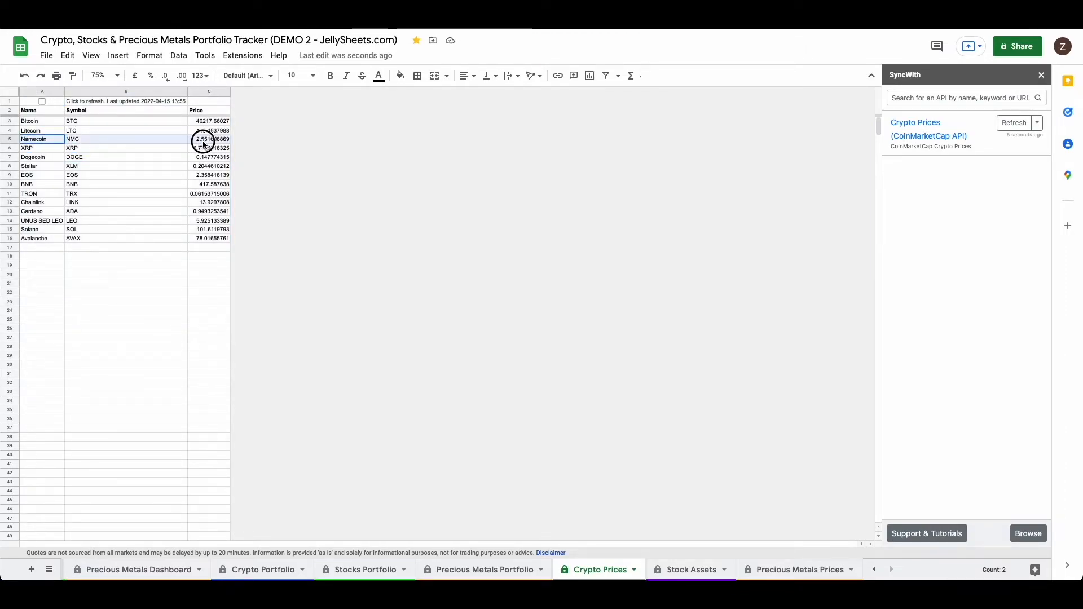
{"action": "left_click", "coordinate": [86, 159]}
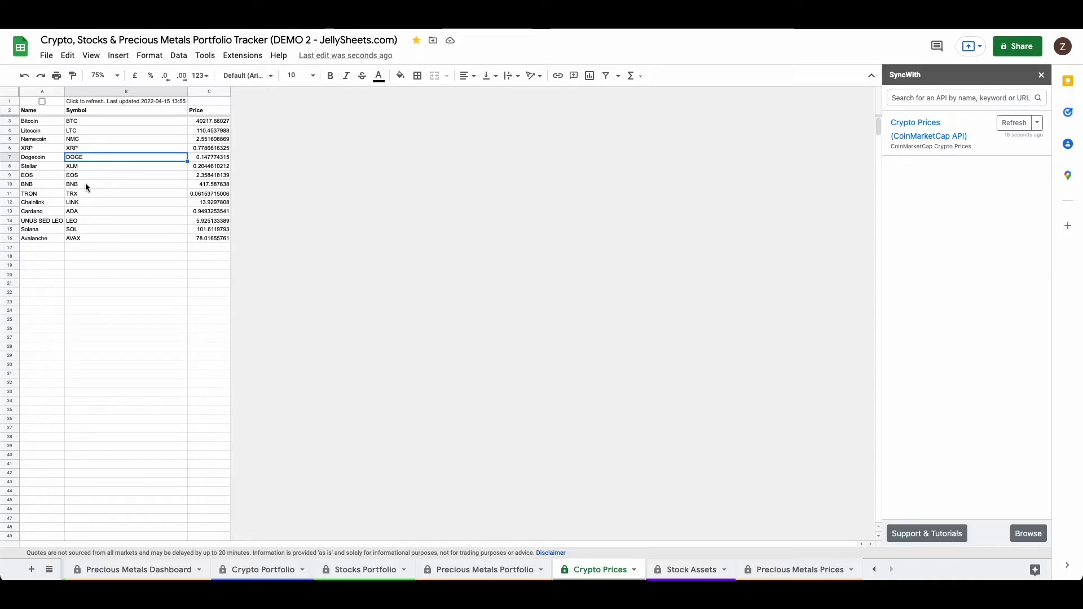
Step: Reopen the Crypto Prices (CoinMarketCap API) connection settings, review the automatic refresh choices under Scheduling, and leave without saving
{"action": "double_click", "coordinate": [991, 128]}
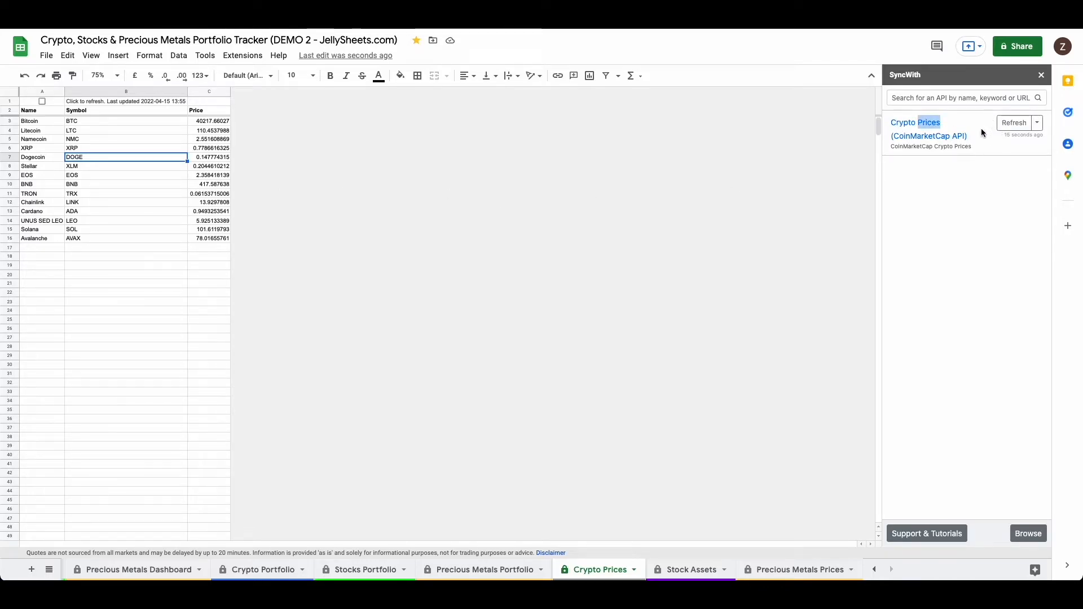
{"action": "left_click", "coordinate": [982, 132]}
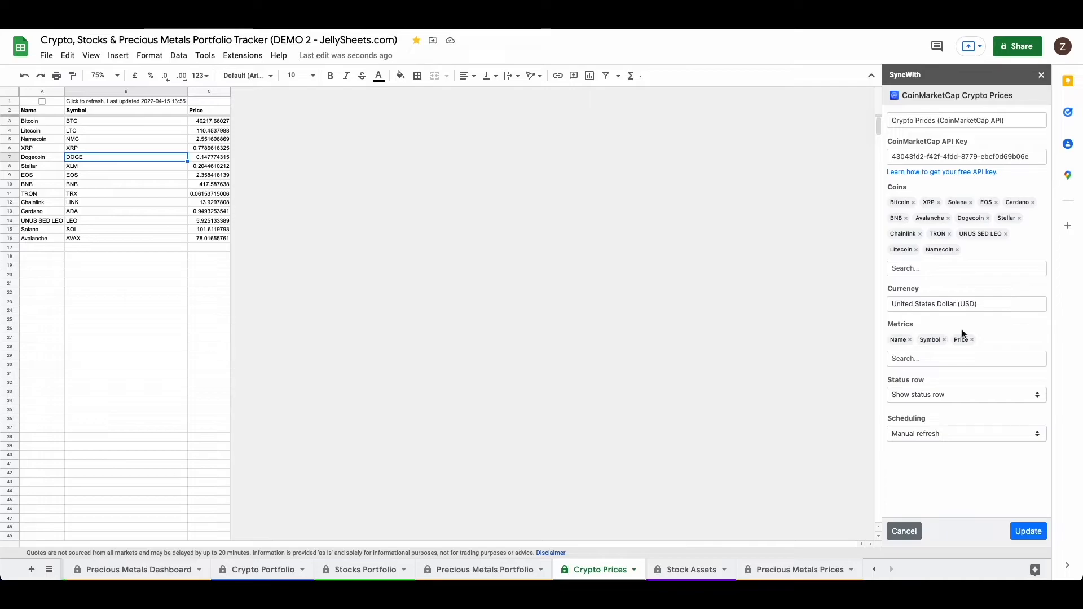
{"action": "left_click", "coordinate": [905, 531]}
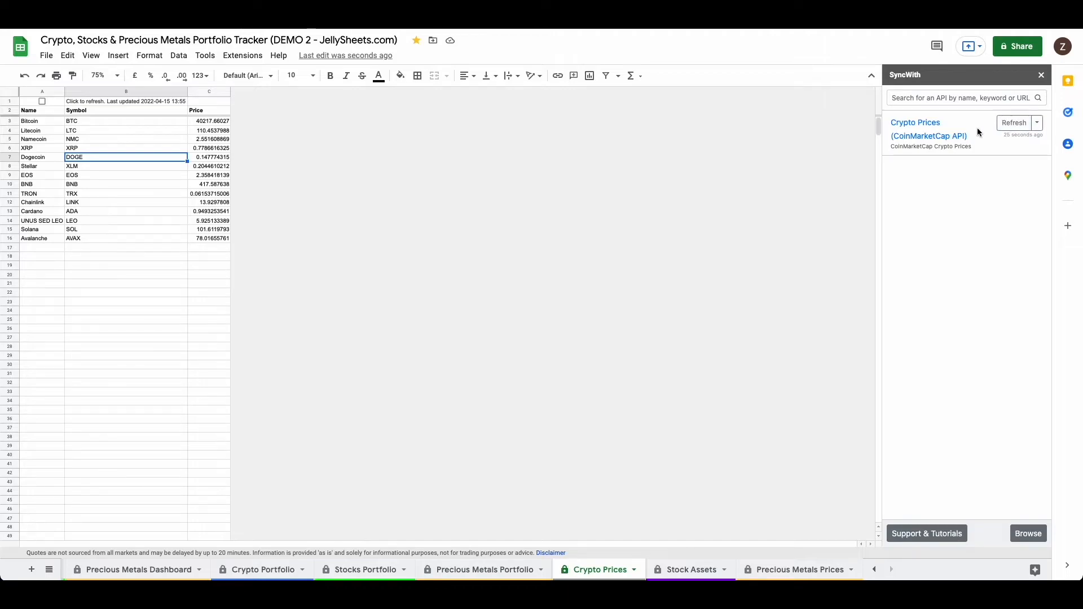
{"action": "left_click", "coordinate": [931, 136]}
{"action": "left_click", "coordinate": [951, 433]}
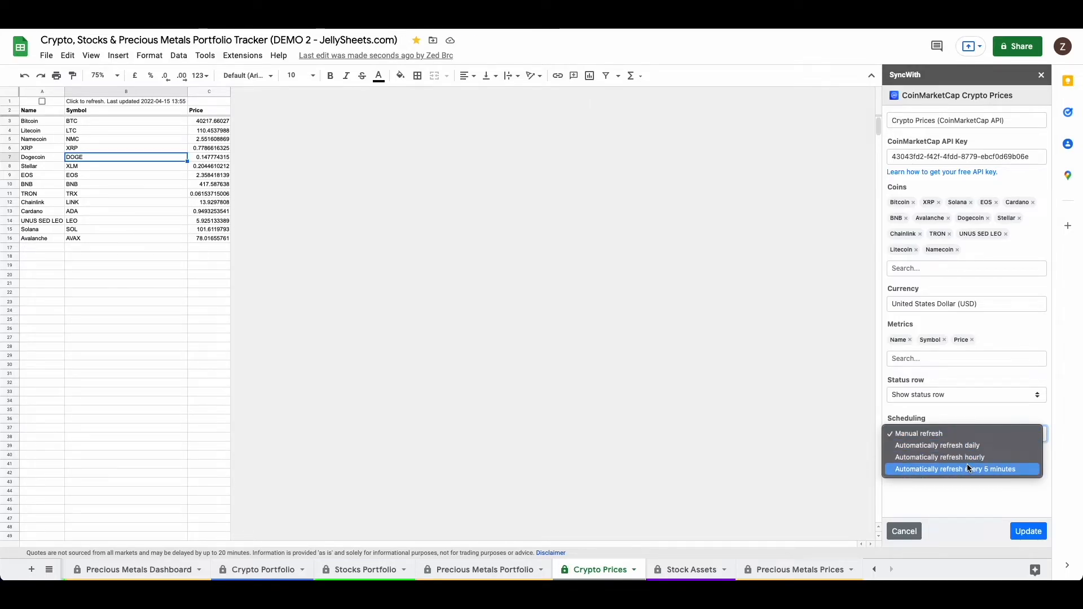
{"action": "left_click", "coordinate": [973, 496]}
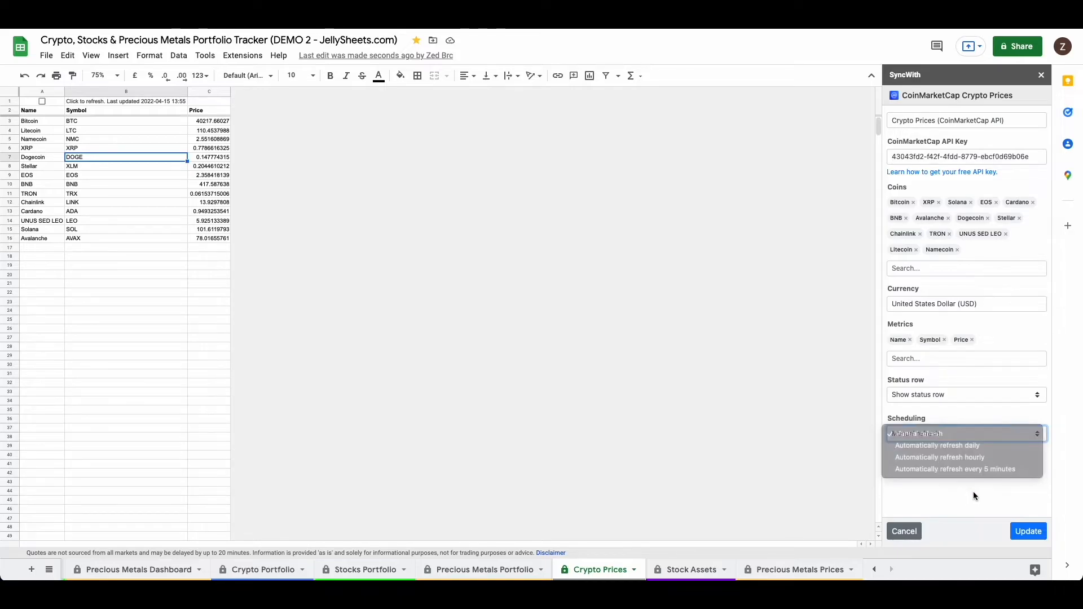
{"action": "left_click", "coordinate": [905, 531]}
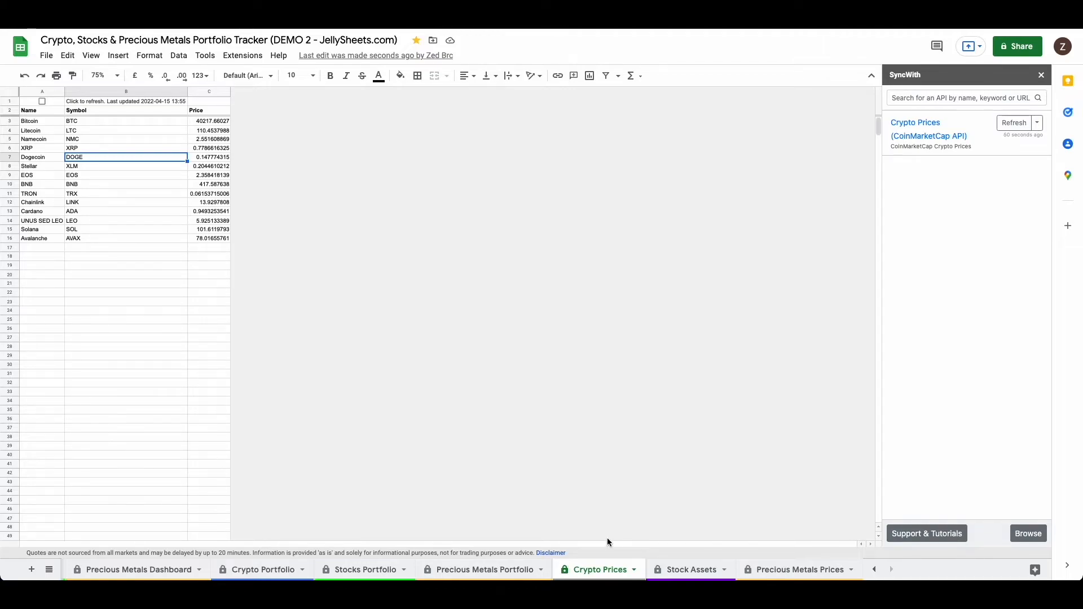
Step: Compare the assets listed on the Crypto Portfolio sheet with those on the Crypto Prices sheet
{"action": "left_click", "coordinate": [246, 574]}
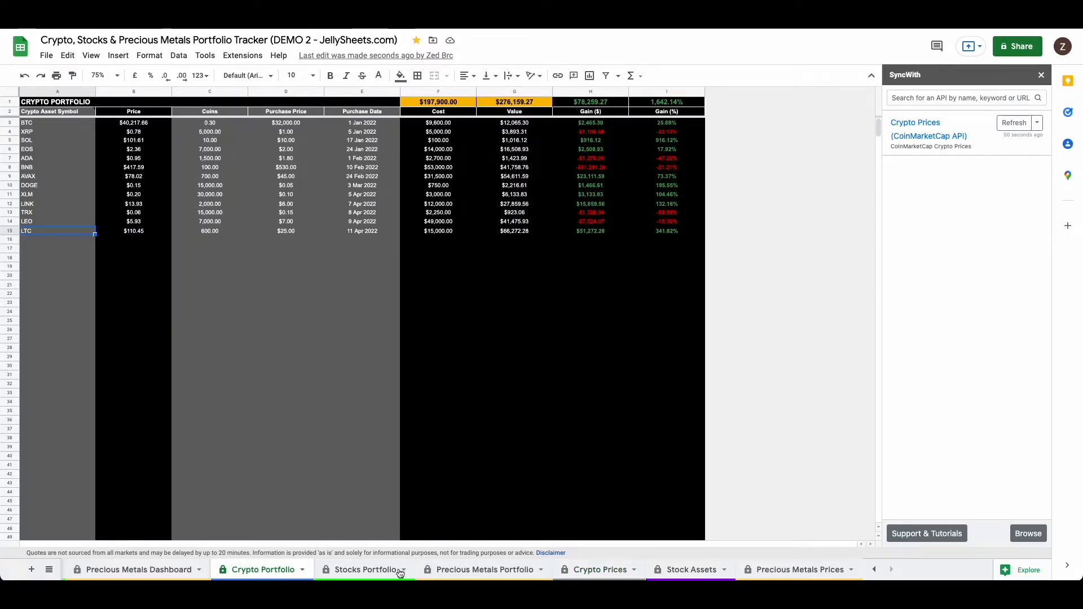
{"action": "left_click", "coordinate": [609, 573]}
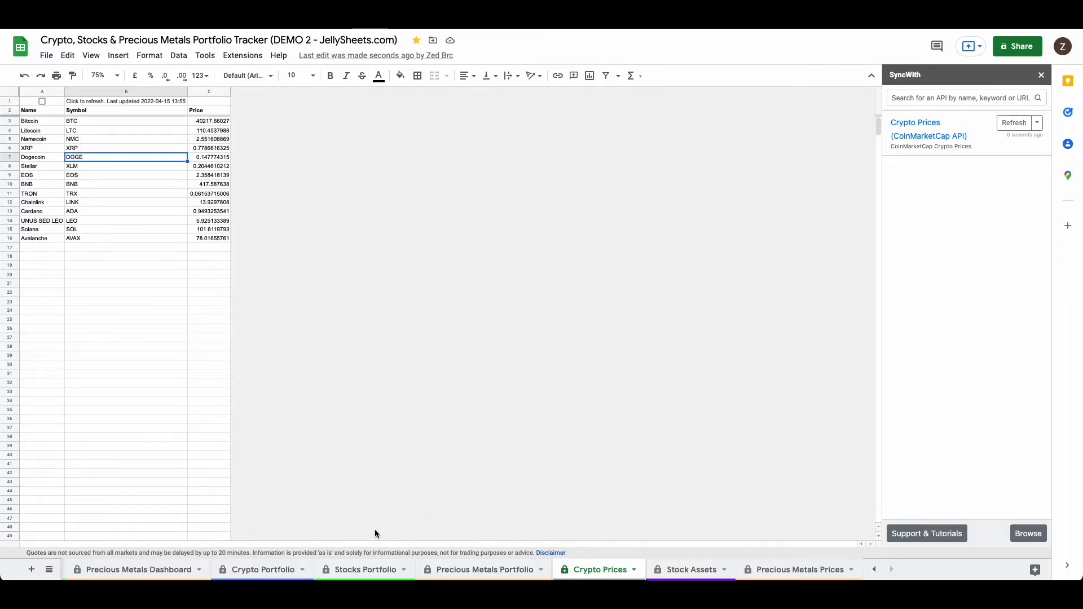
{"action": "left_click", "coordinate": [279, 571]}
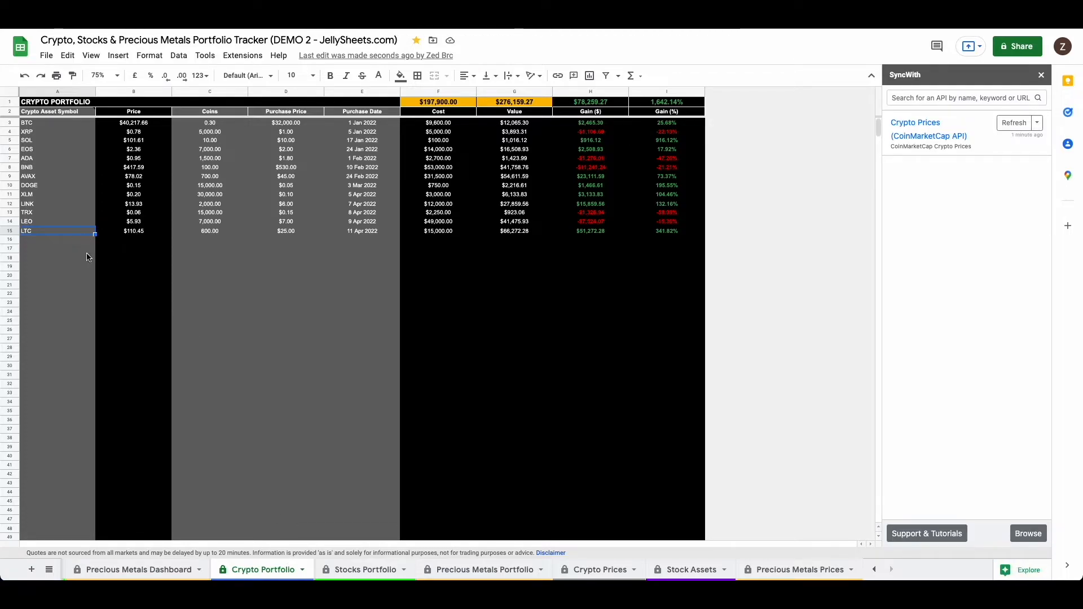
{"action": "left_click", "coordinate": [601, 572]}
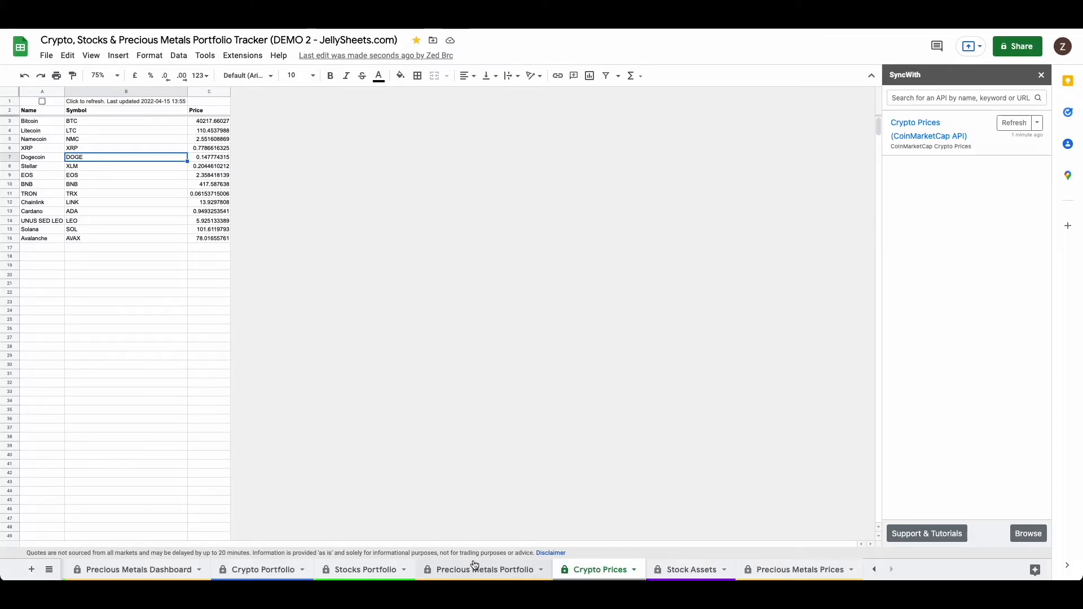
Step: Add NMC as a new asset symbol in cell A16 of the Crypto Portfolio sheet
{"action": "left_click", "coordinate": [264, 571]}
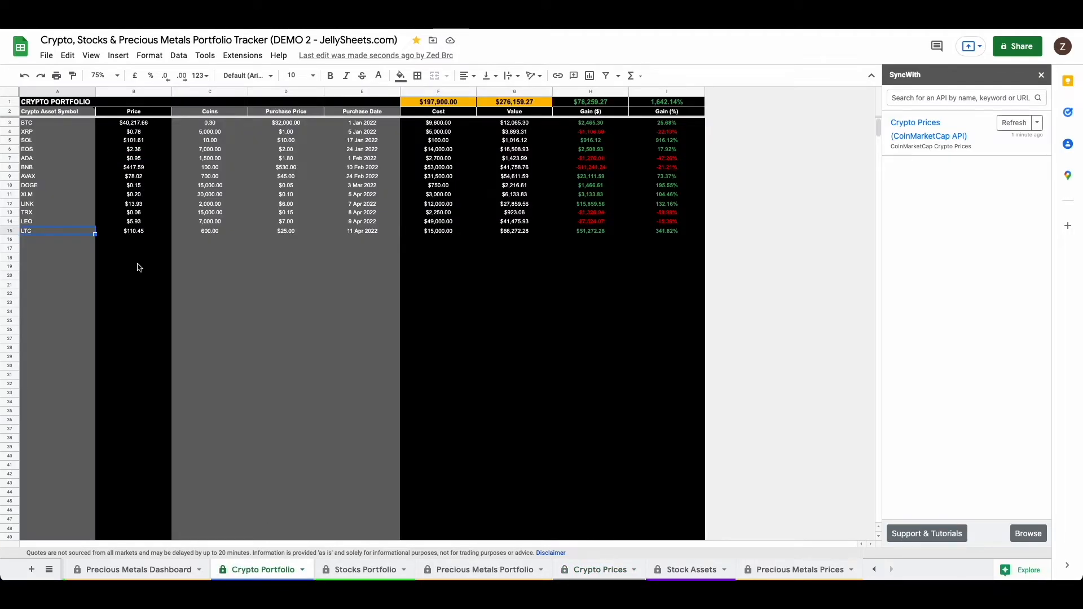
{"action": "left_click", "coordinate": [56, 241]}
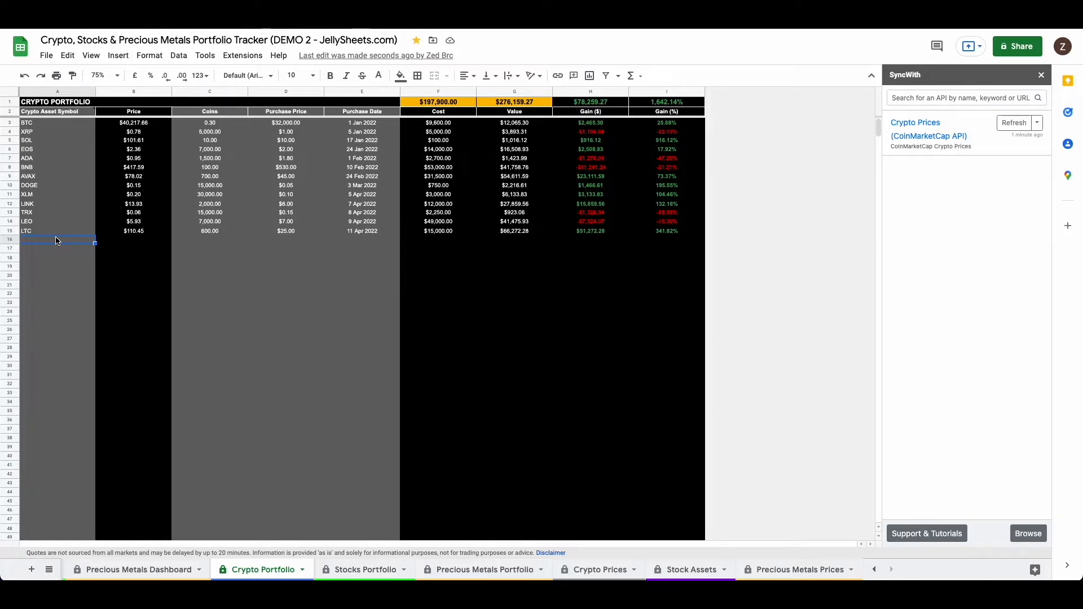
{"action": "type", "text": "NMC"}
{"action": "key", "text": "Return"}
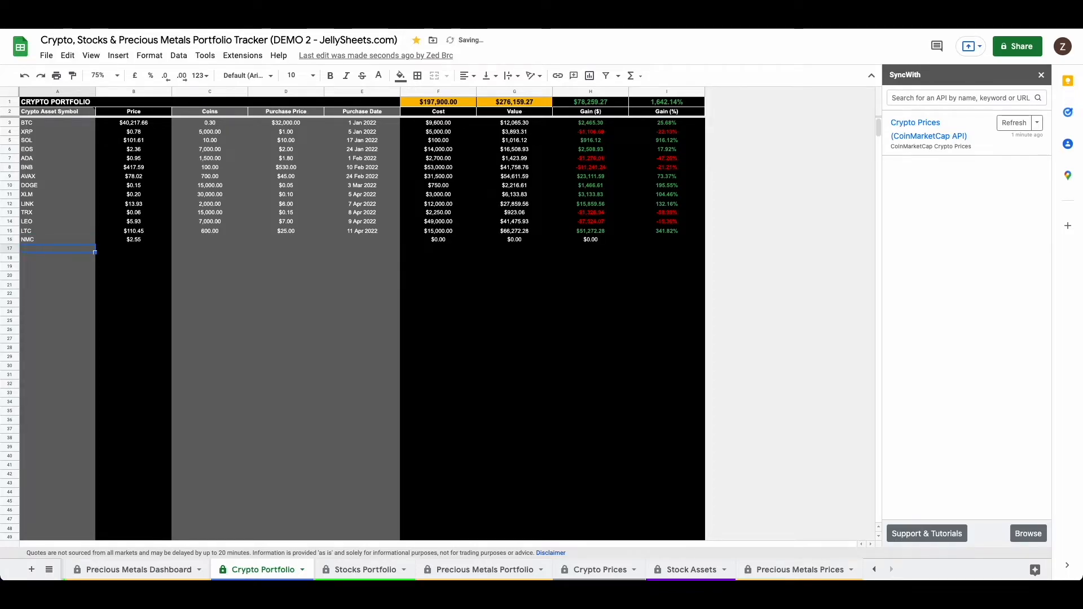
Step: Enter 2000 coins and a purchase price of 1.50 for the NMC holding in row 16
{"action": "key", "text": "Up"}
{"action": "key", "text": "Right"}
{"action": "key", "text": "Right"}
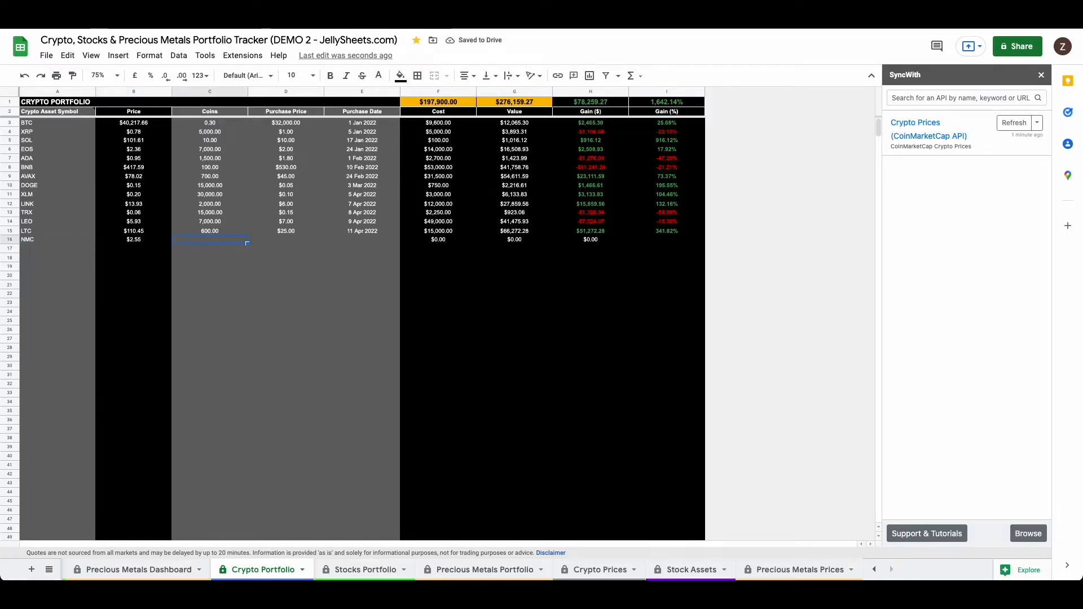
{"action": "type", "text": "2000"}
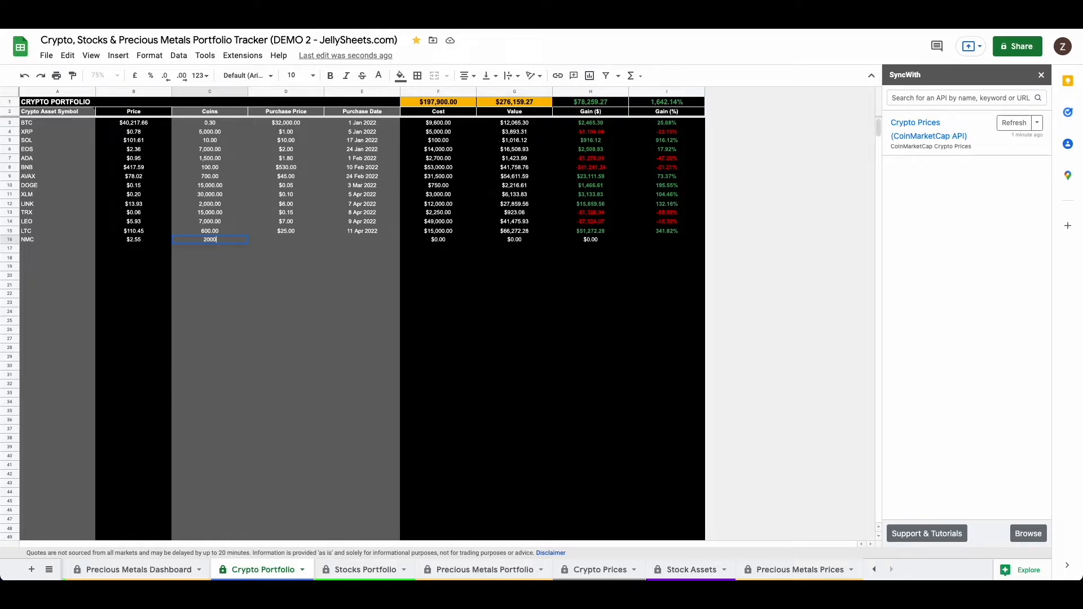
{"action": "key", "text": "Tab"}
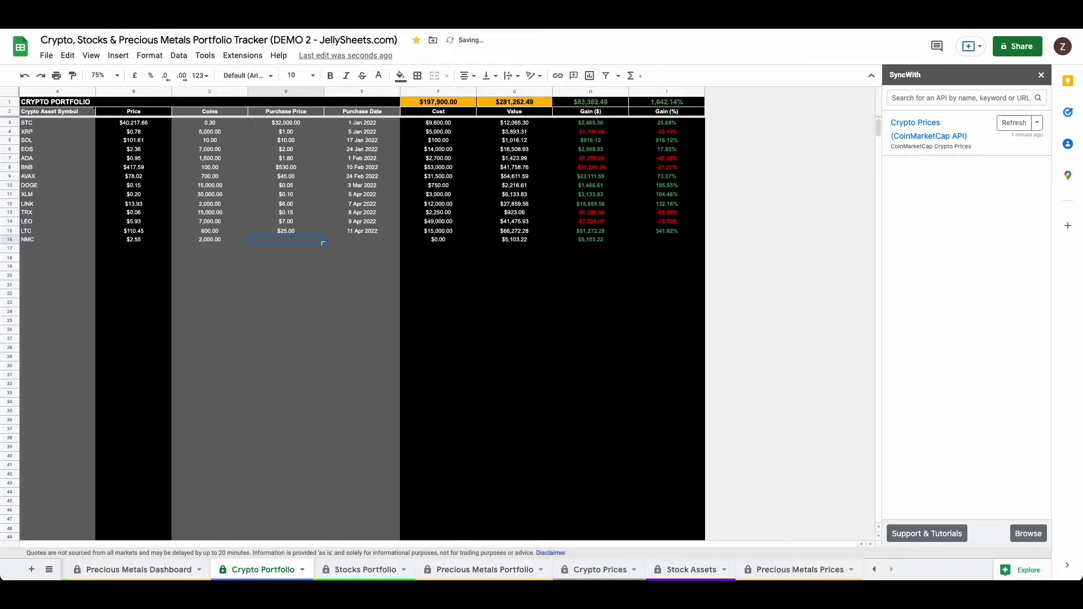
{"action": "type", "text": "1.50"}
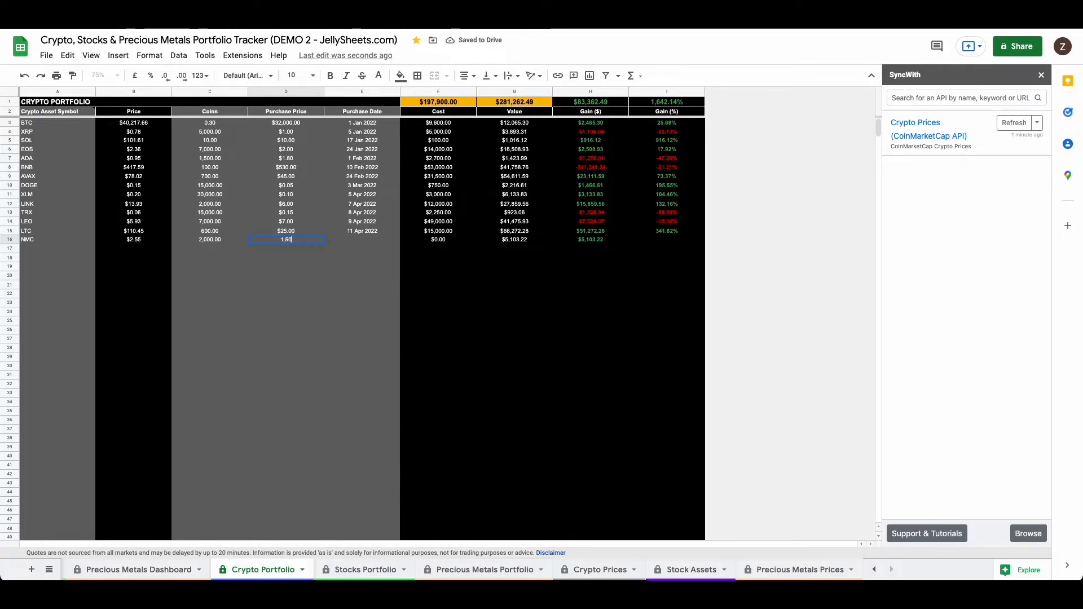
{"action": "key", "text": "Tab"}
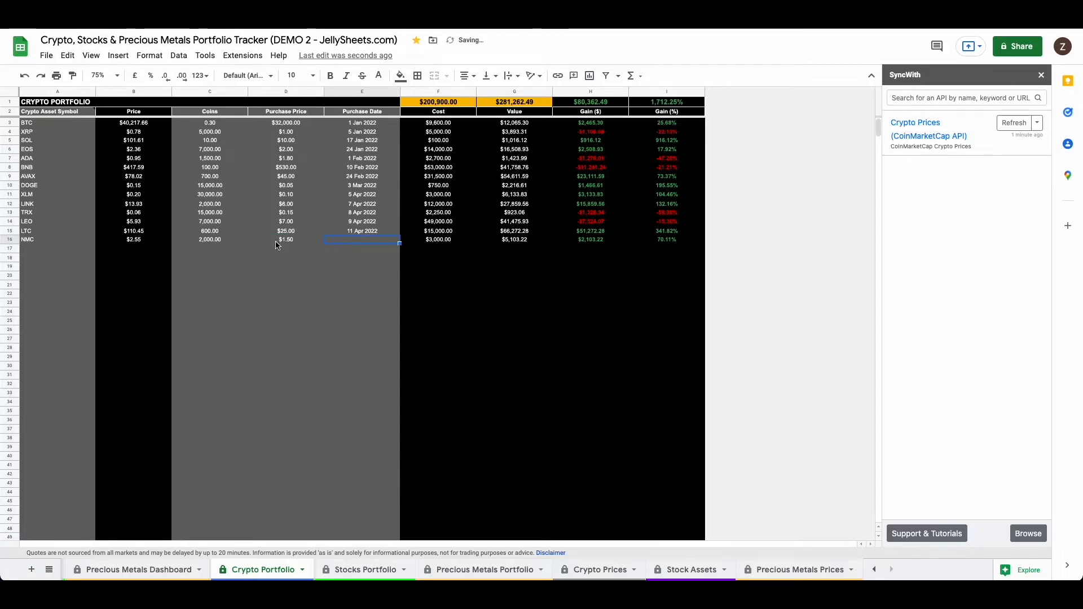
Step: Set the NMC holding's purchase date to 15 Mar 2022 using the date picker
{"action": "double_click", "coordinate": [345, 242]}
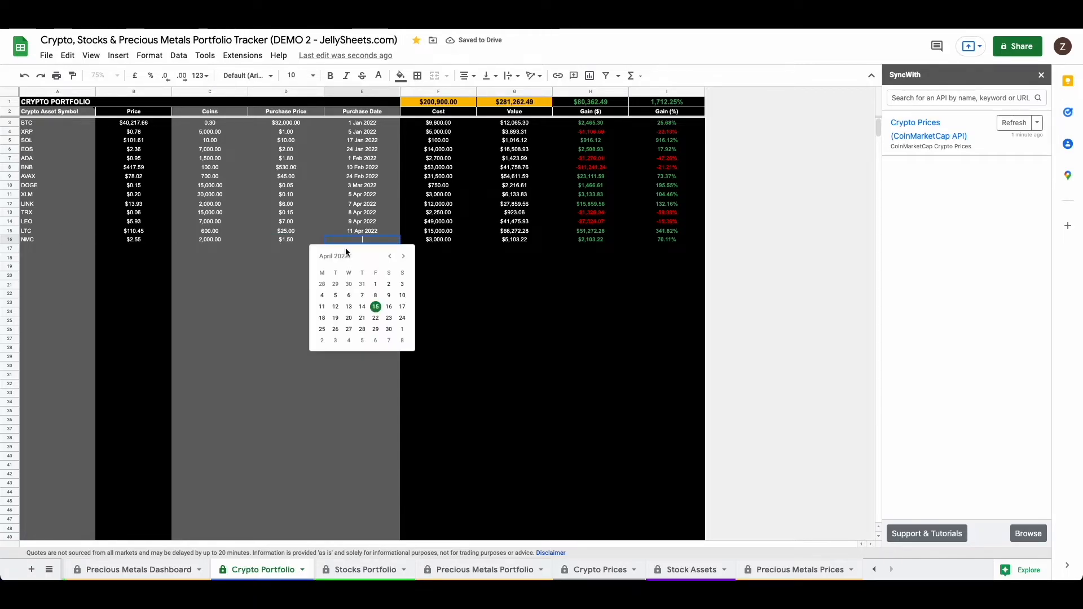
{"action": "left_click", "coordinate": [390, 257]}
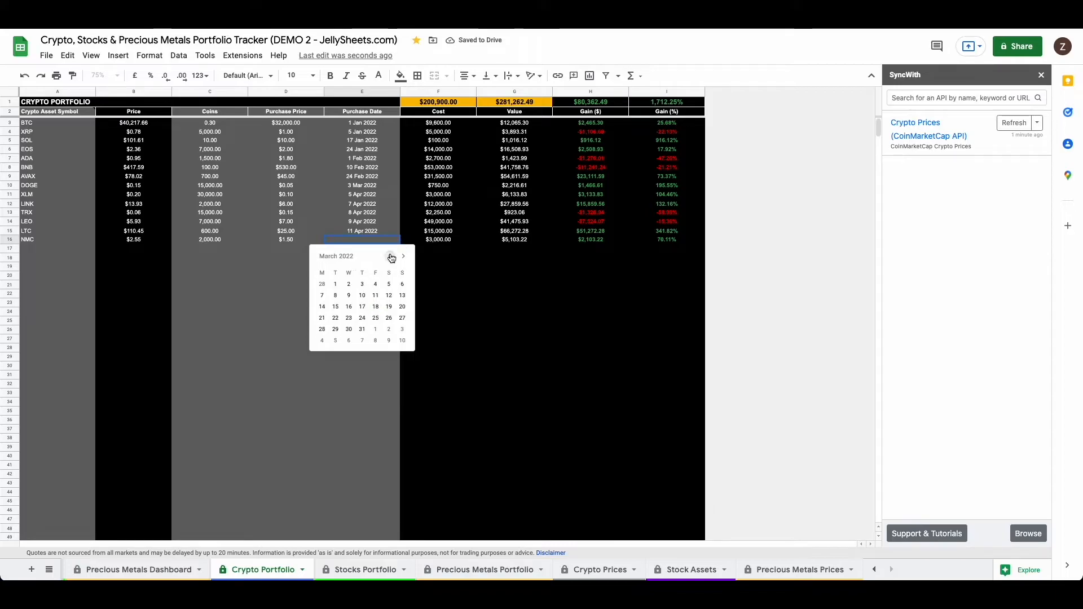
{"action": "left_click", "coordinate": [336, 308]}
{"action": "left_click", "coordinate": [297, 286]}
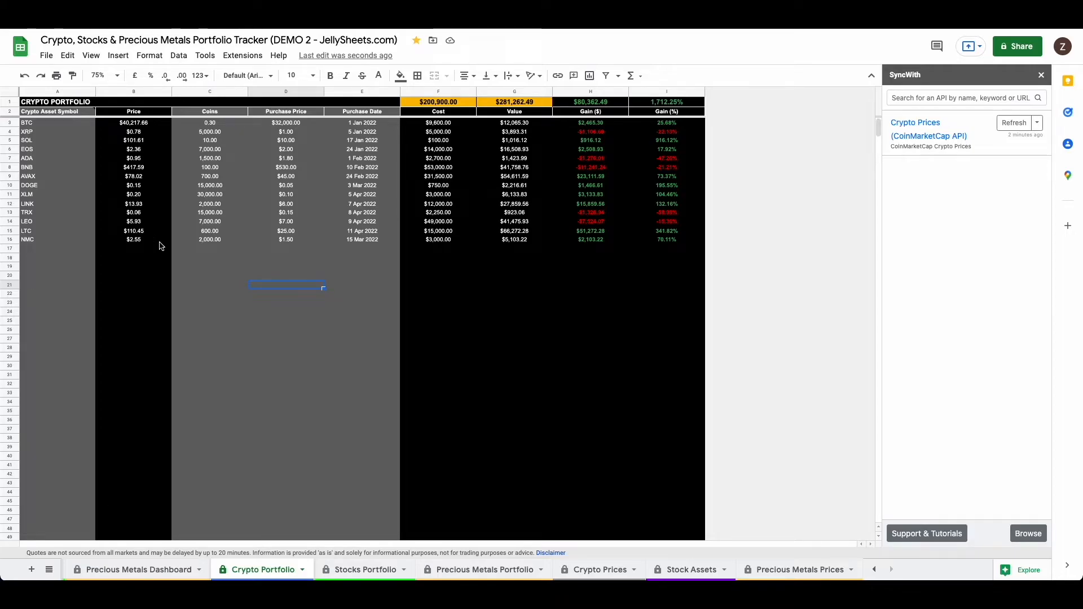
Step: Add a second NMC entry in row 17 of the Crypto Portfolio sheet with -2,000 coins
{"action": "left_click", "coordinate": [77, 252]}
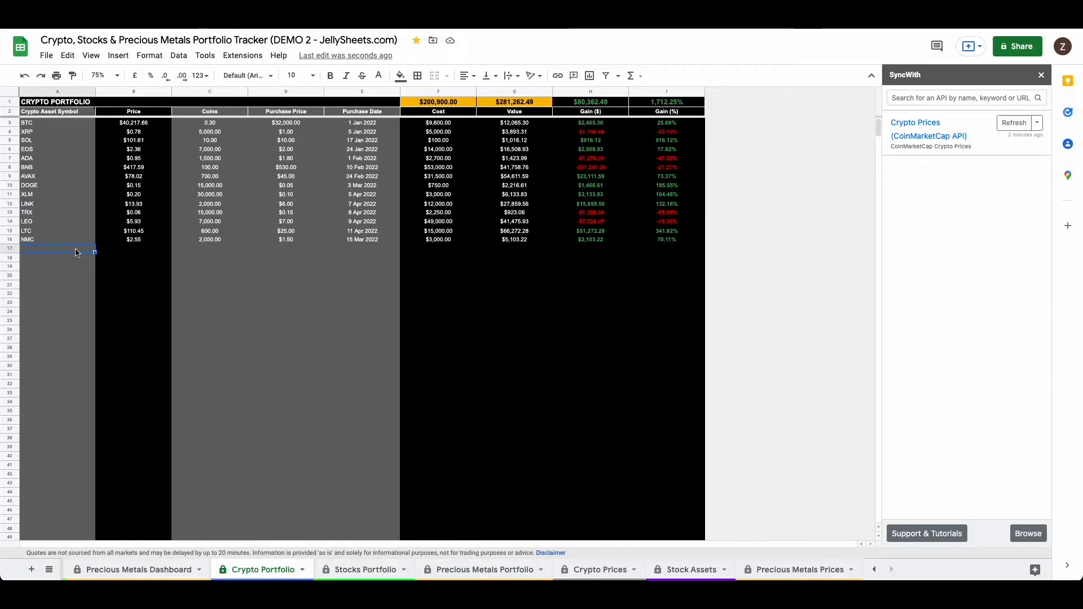
{"action": "type", "text": "NMC"}
{"action": "key", "text": "Tab"}
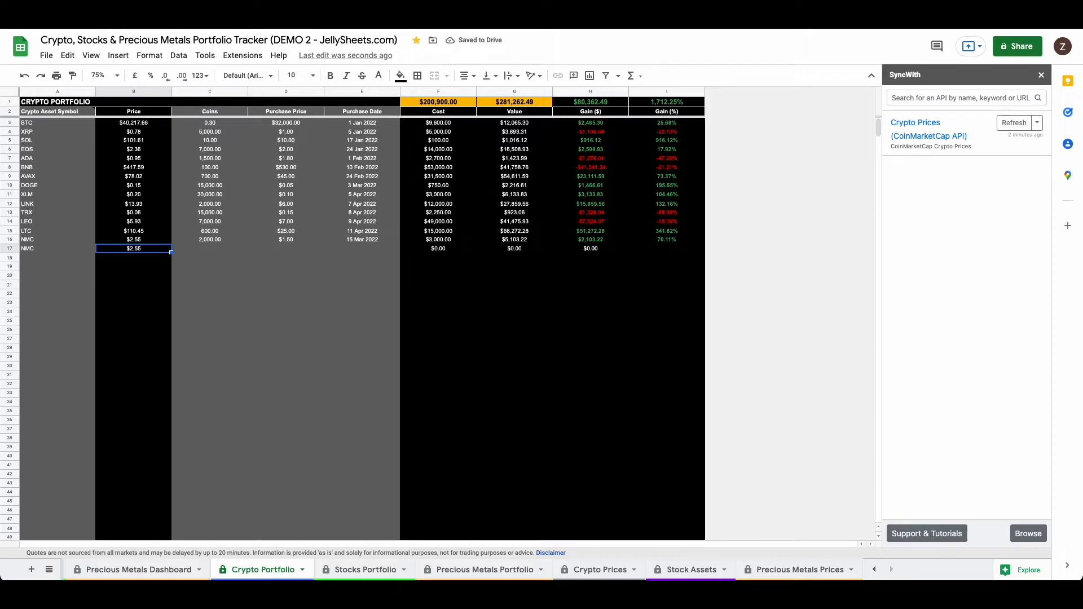
{"action": "left_click", "coordinate": [210, 249]}
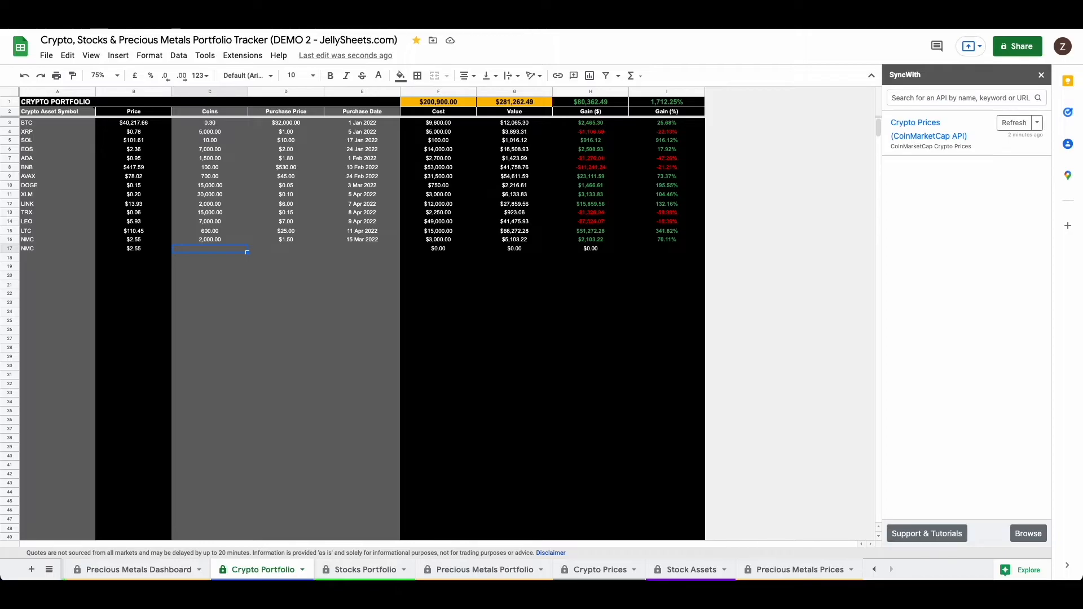
{"action": "type", "text": "-2,"}
{"action": "type", "text": "000"}
{"action": "key", "text": "Return"}
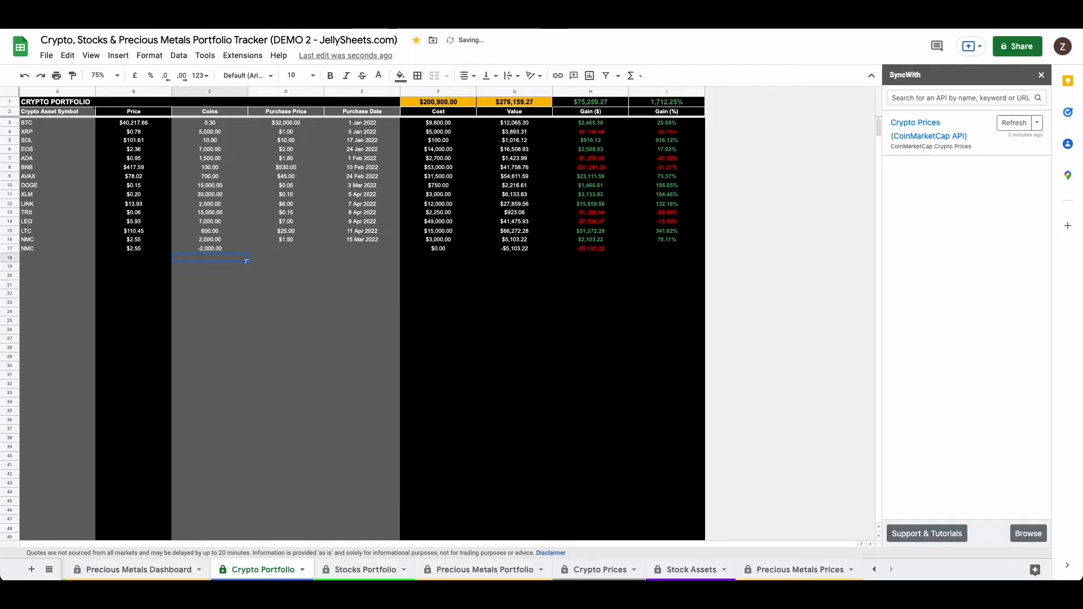
Step: Set the purchase price in row 17 to 1.80 and its purchase date to 6 Apr 2022
{"action": "left_click", "coordinate": [286, 249]}
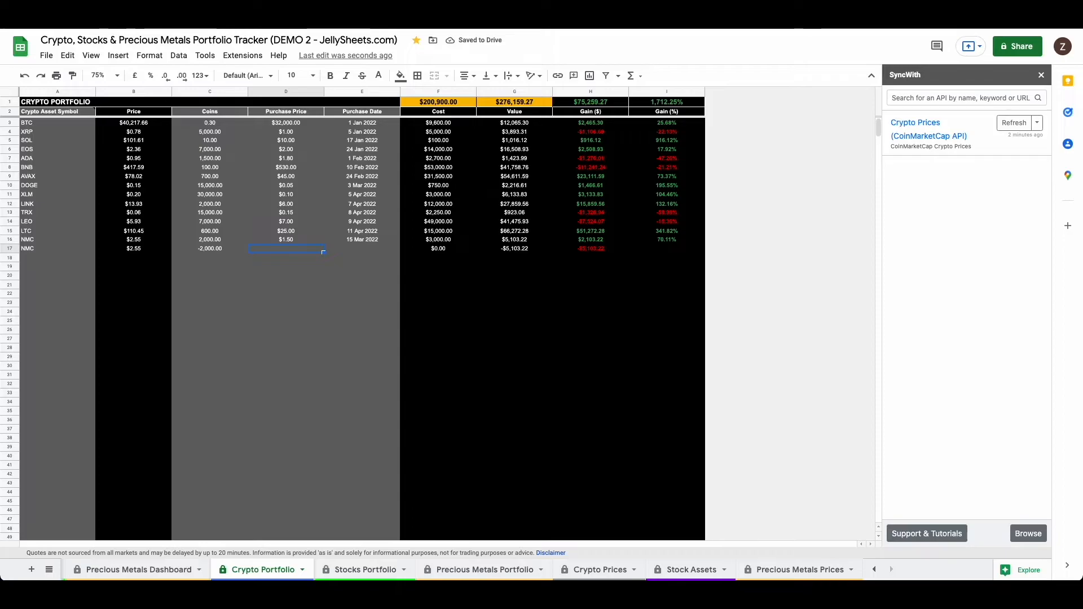
{"action": "type", "text": "1.8"}
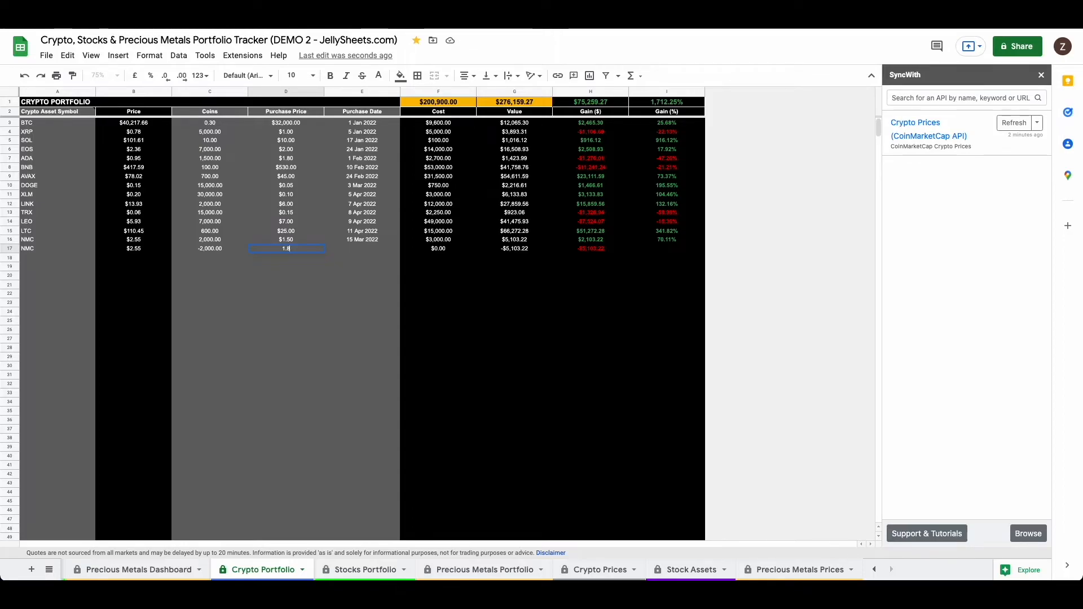
{"action": "key", "text": "Return"}
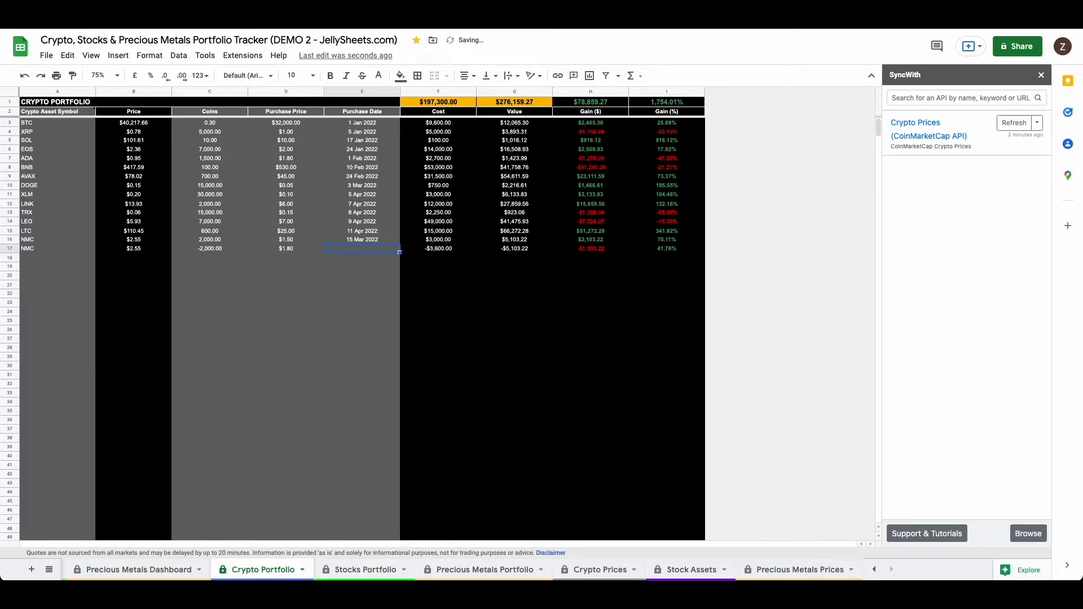
{"action": "double_click", "coordinate": [362, 249]}
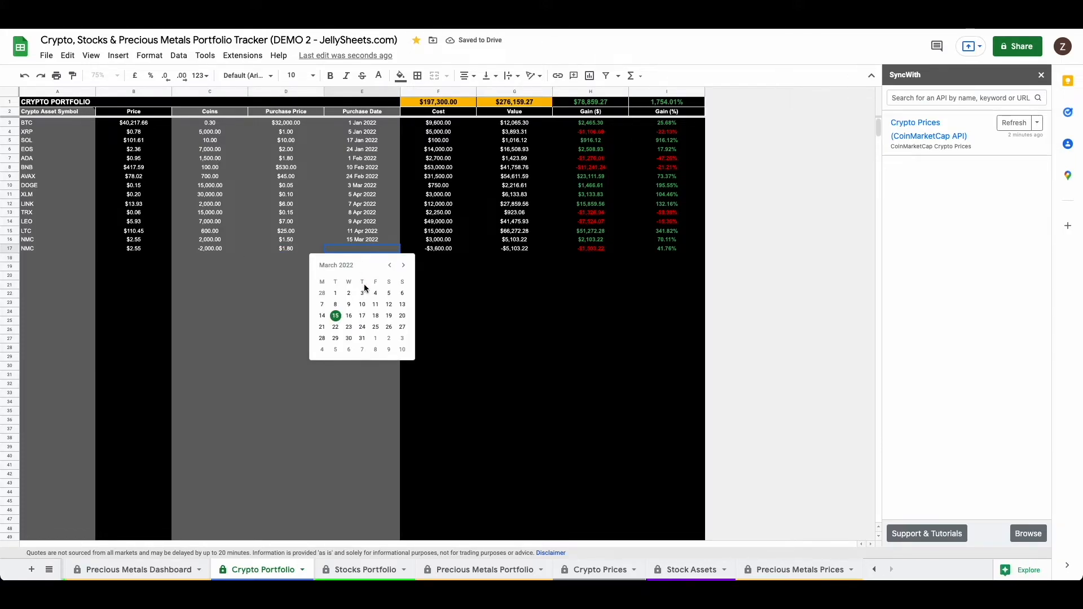
{"action": "left_click", "coordinate": [403, 265]}
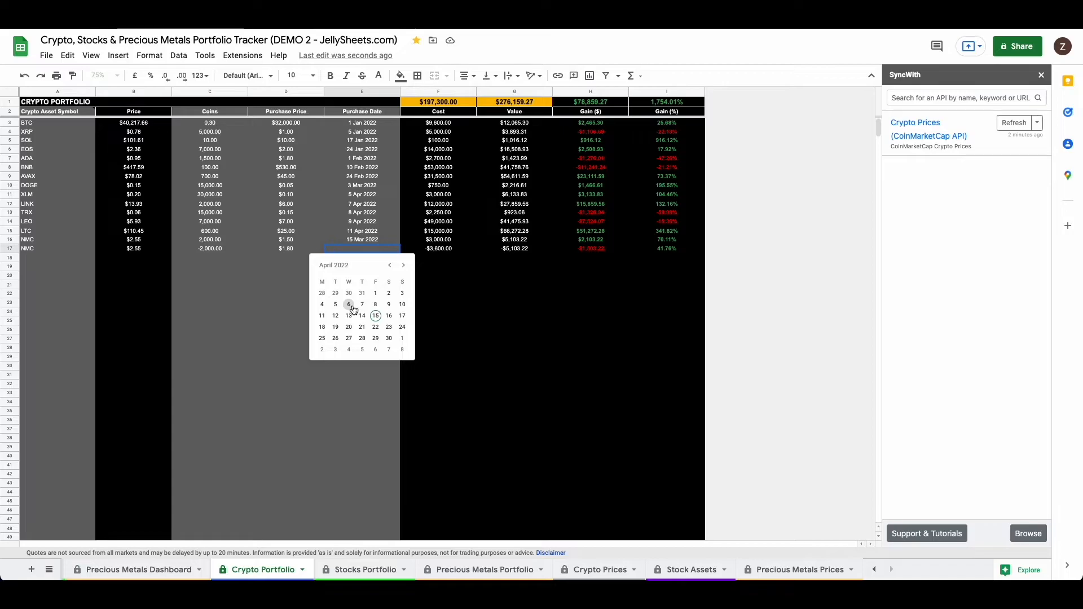
{"action": "left_click", "coordinate": [348, 305]}
{"action": "left_click", "coordinate": [306, 276]}
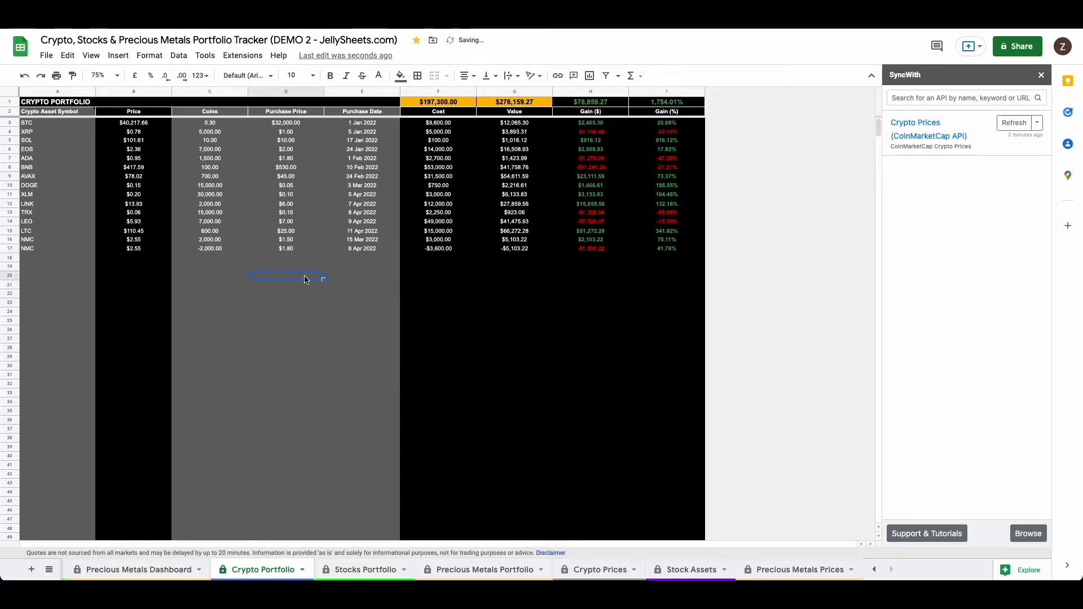
Step: Delete both NMC rows, 16 and 17, from the Crypto Portfolio sheet
{"action": "left_click", "coordinate": [278, 252]}
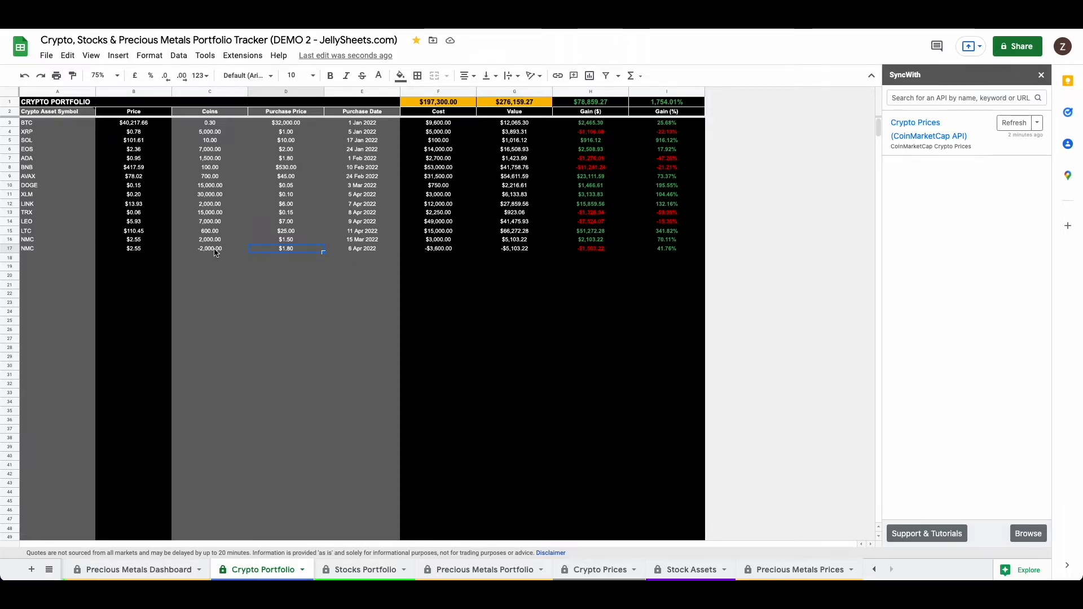
{"action": "left_click", "coordinate": [39, 240]}
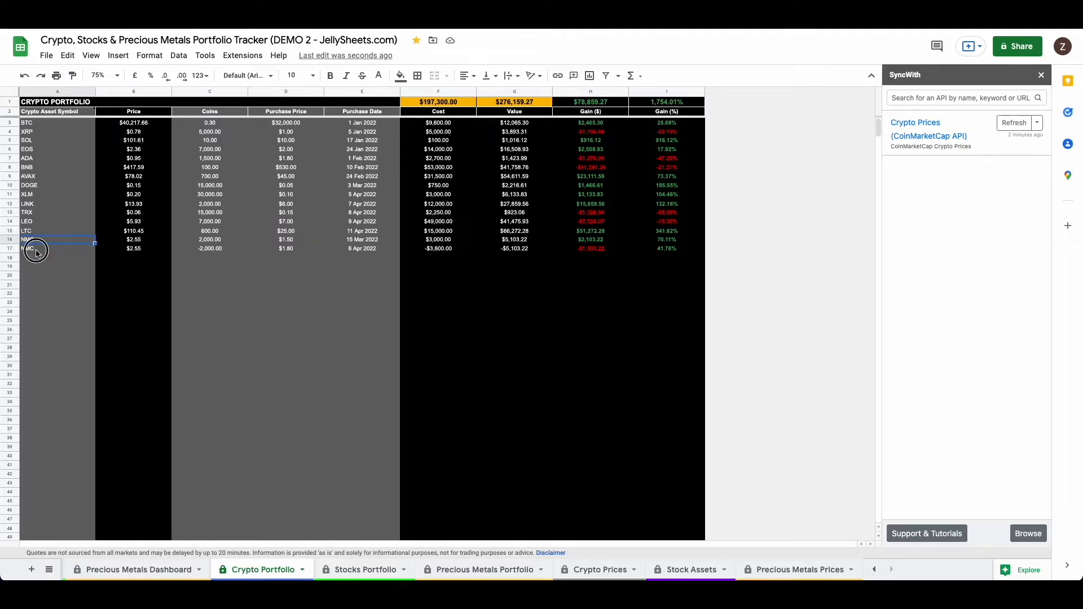
{"action": "left_click", "coordinate": [227, 242]}
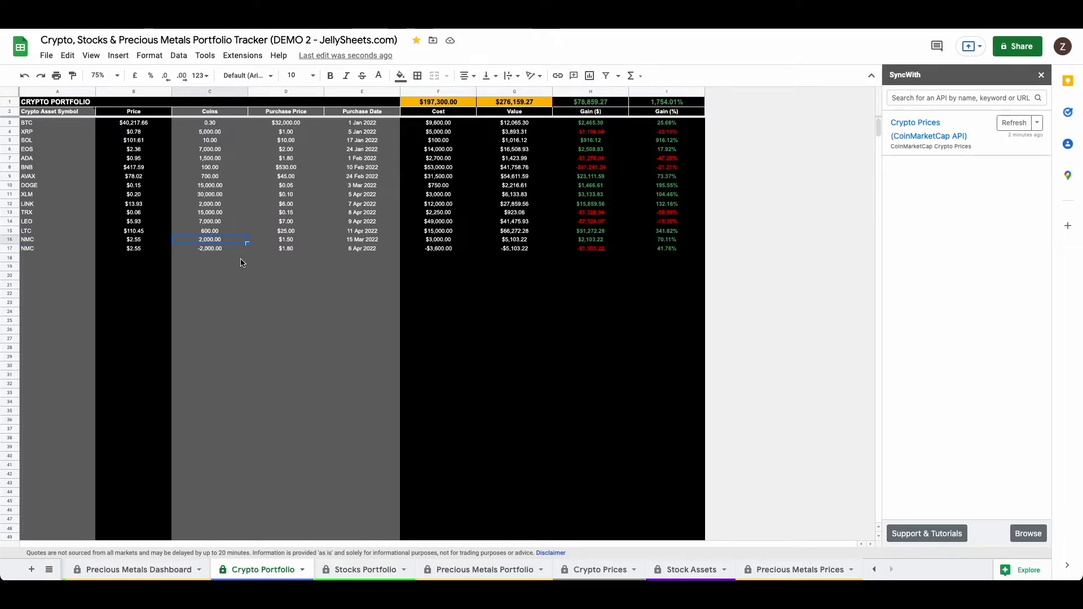
{"action": "left_click", "coordinate": [11, 241]}
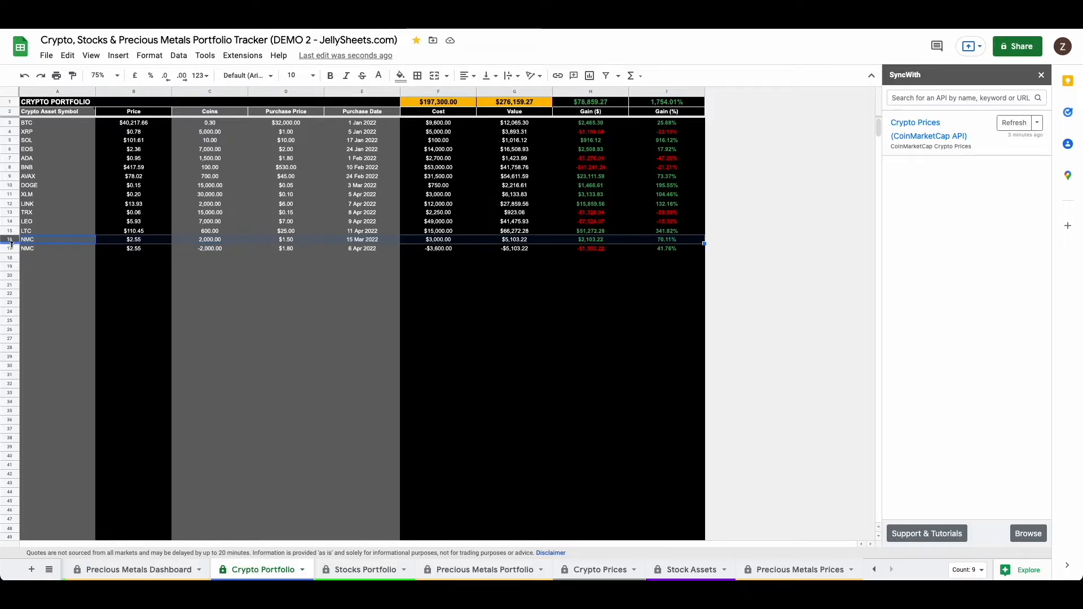
{"action": "left_click", "coordinate": [10, 249]}
{"action": "left_click", "coordinate": [10, 239], "text": "shift"}
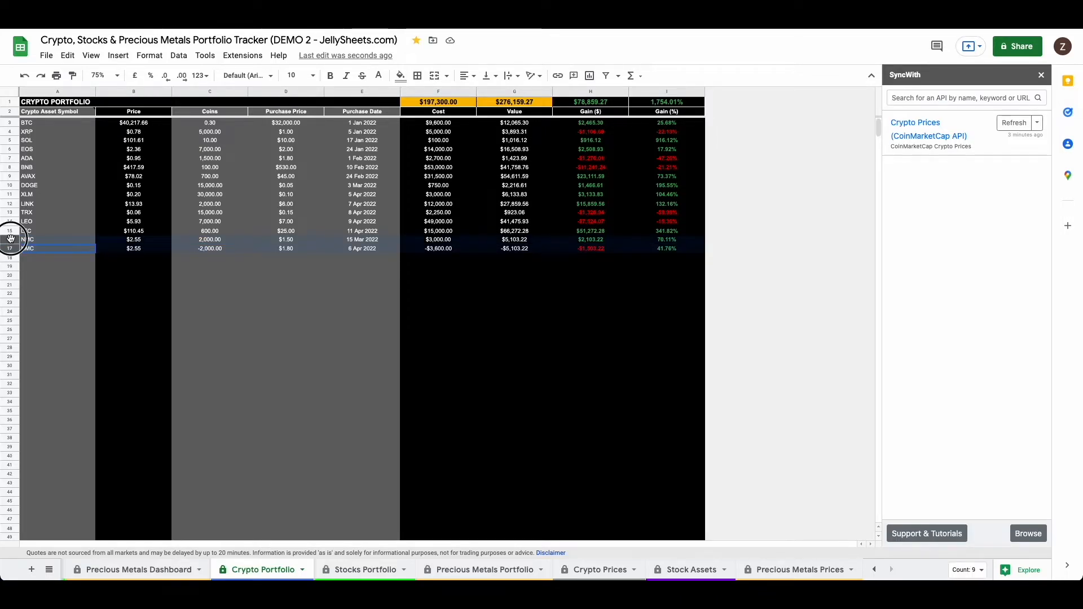
{"action": "right_click", "coordinate": [10, 239]}
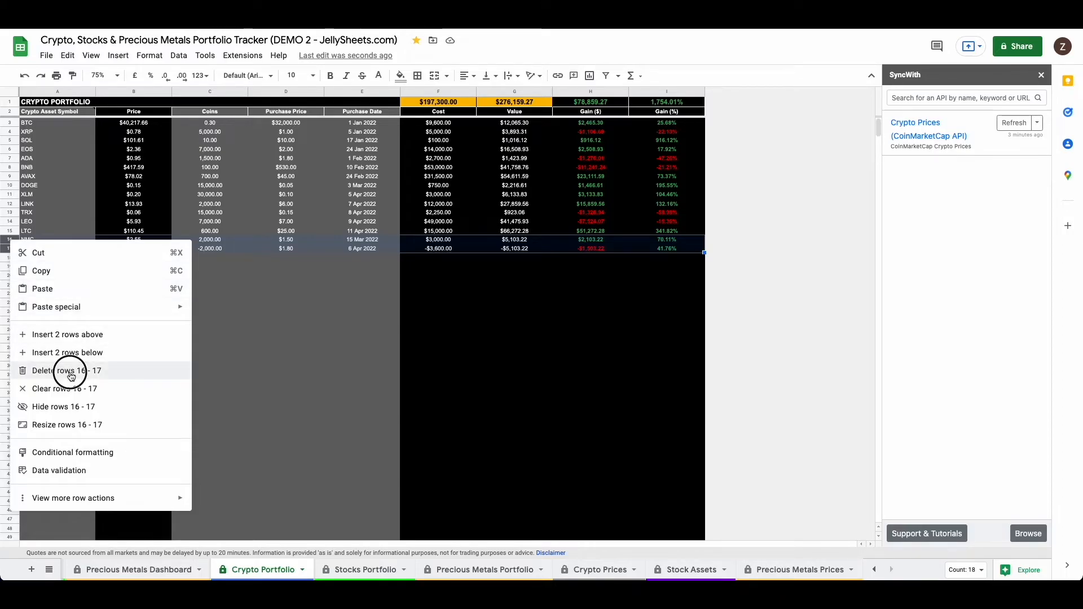
{"action": "left_click", "coordinate": [70, 371]}
{"action": "left_click", "coordinate": [230, 341]}
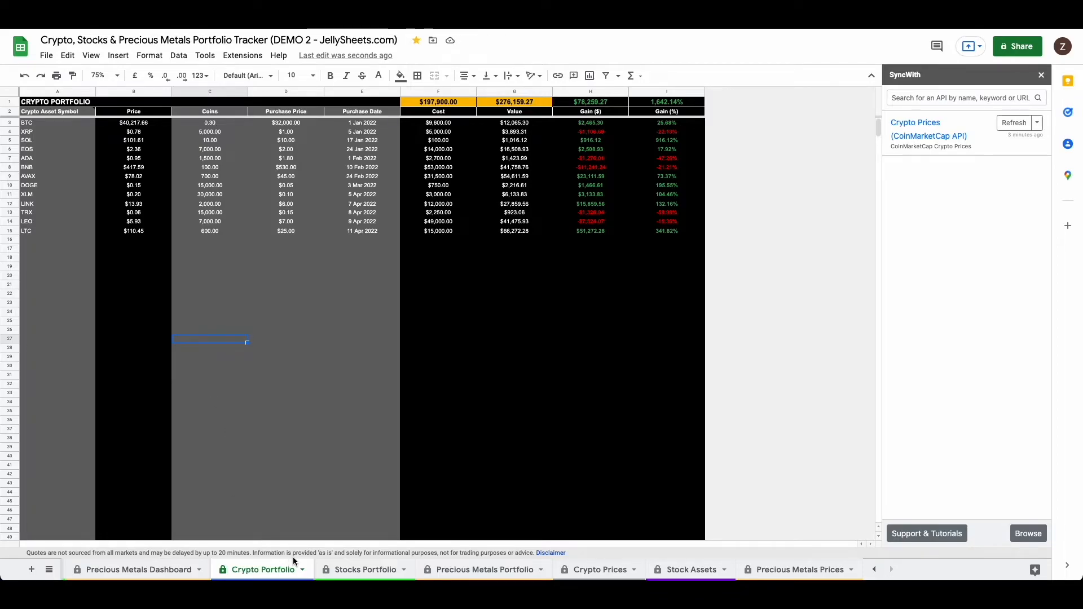
Step: Open the Crypto Dashboard and examine the data source settings of the Crypto Portfolio Performance chart
{"action": "scroll", "coordinate": [277, 565], "scroll_direction": "left", "scroll_amount": 3}
{"action": "scroll", "coordinate": [276, 566], "scroll_direction": "left", "scroll_amount": 3}
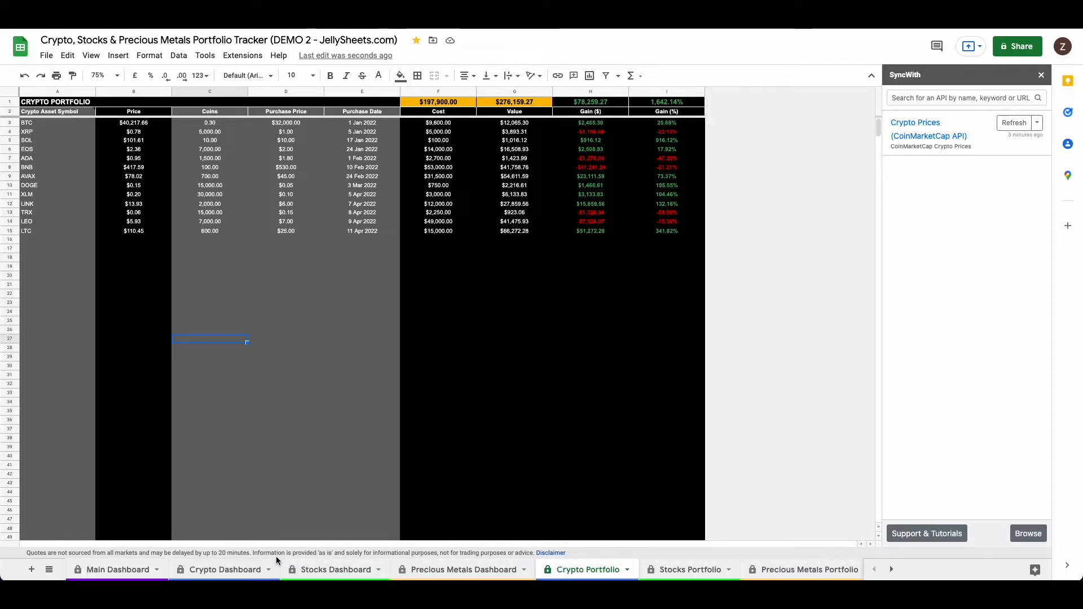
{"action": "left_click", "coordinate": [234, 566]}
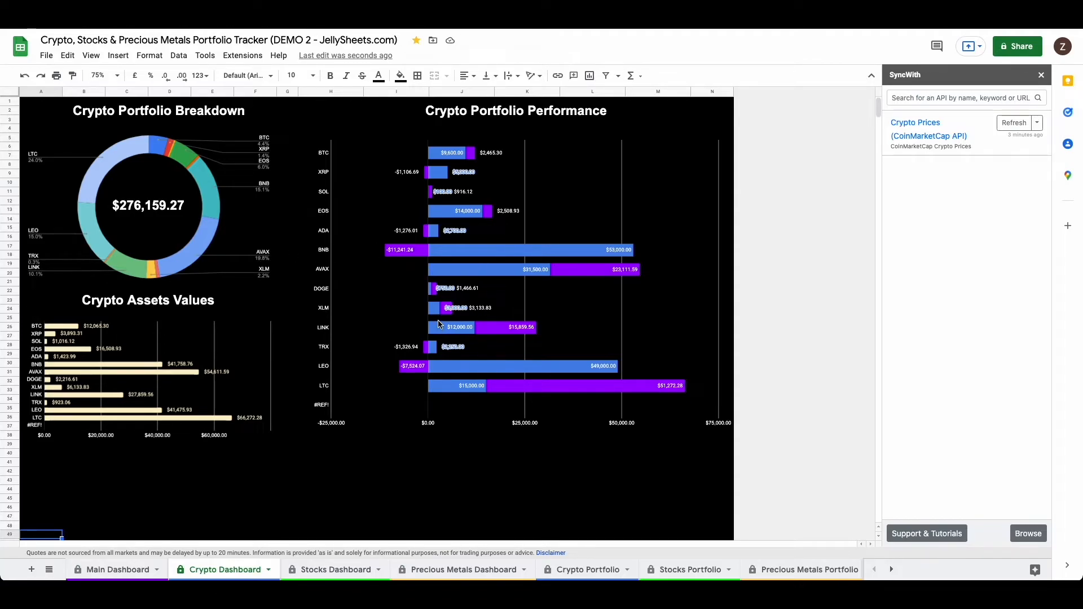
{"action": "left_click", "coordinate": [459, 333]}
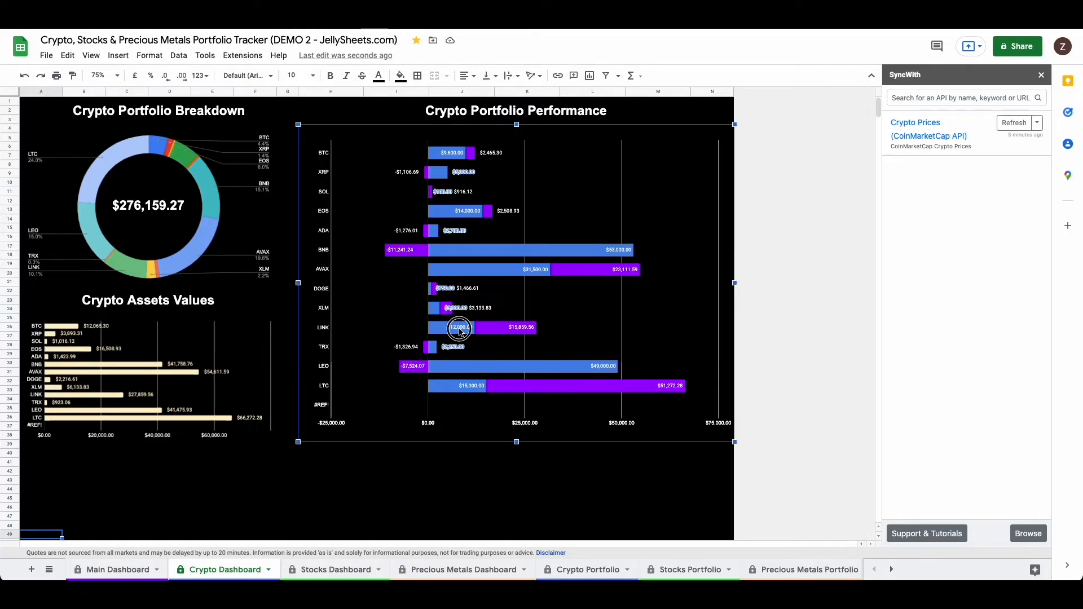
{"action": "double_click", "coordinate": [459, 331]}
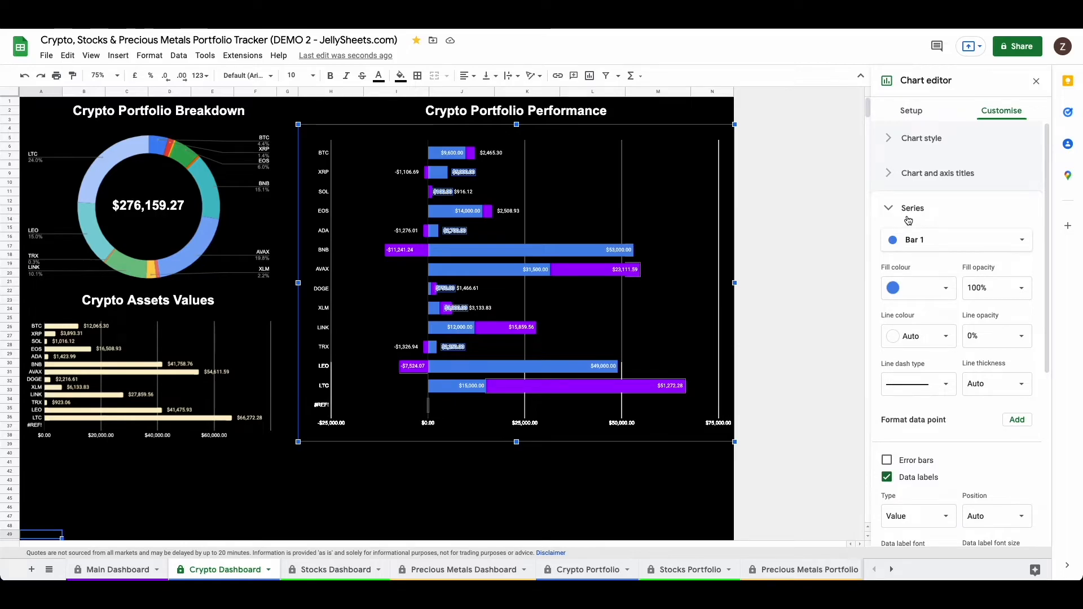
{"action": "left_click", "coordinate": [909, 116]}
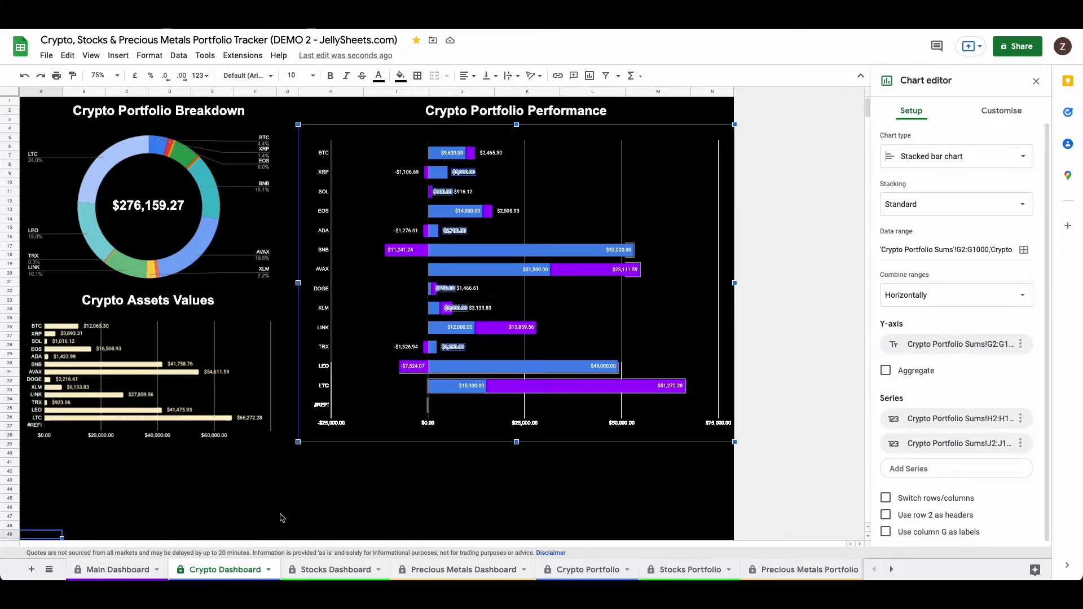
Step: Unhide the Crypto Portfolio Sums sheet and inspect the #REF! cells in row 15
{"action": "left_click", "coordinate": [92, 57]}
{"action": "mouse_move", "coordinate": [119, 136]}
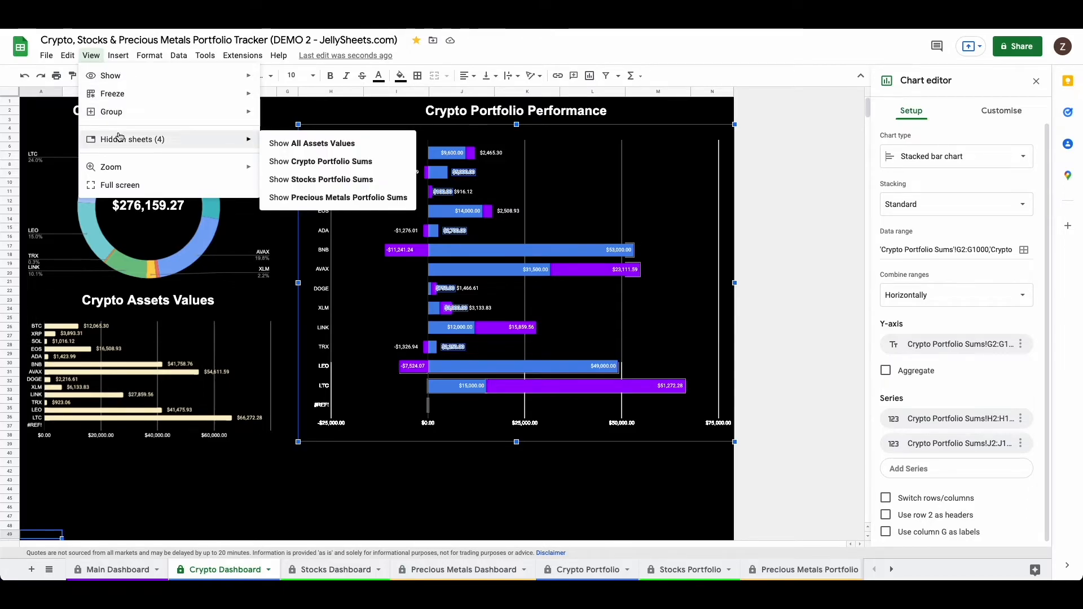
{"action": "left_click", "coordinate": [305, 163]}
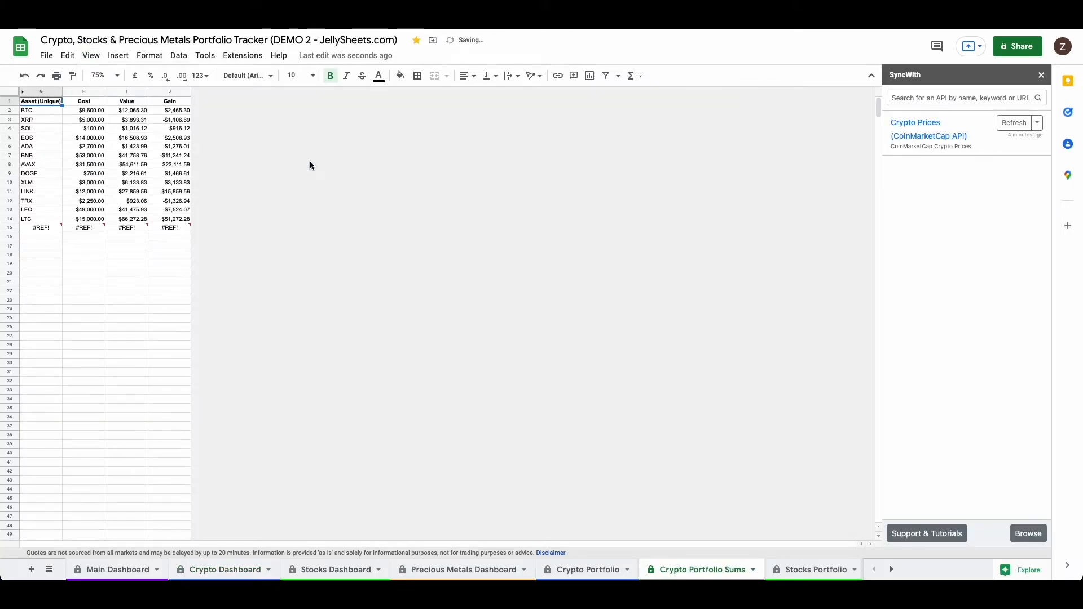
{"action": "mouse_move", "coordinate": [118, 236]}
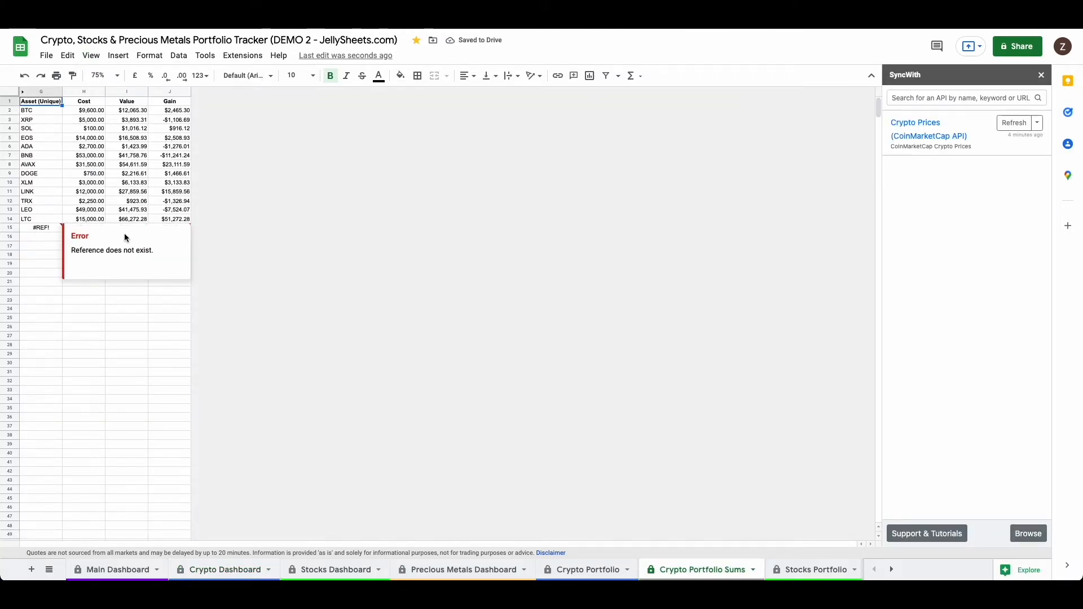
{"action": "left_click", "coordinate": [33, 248]}
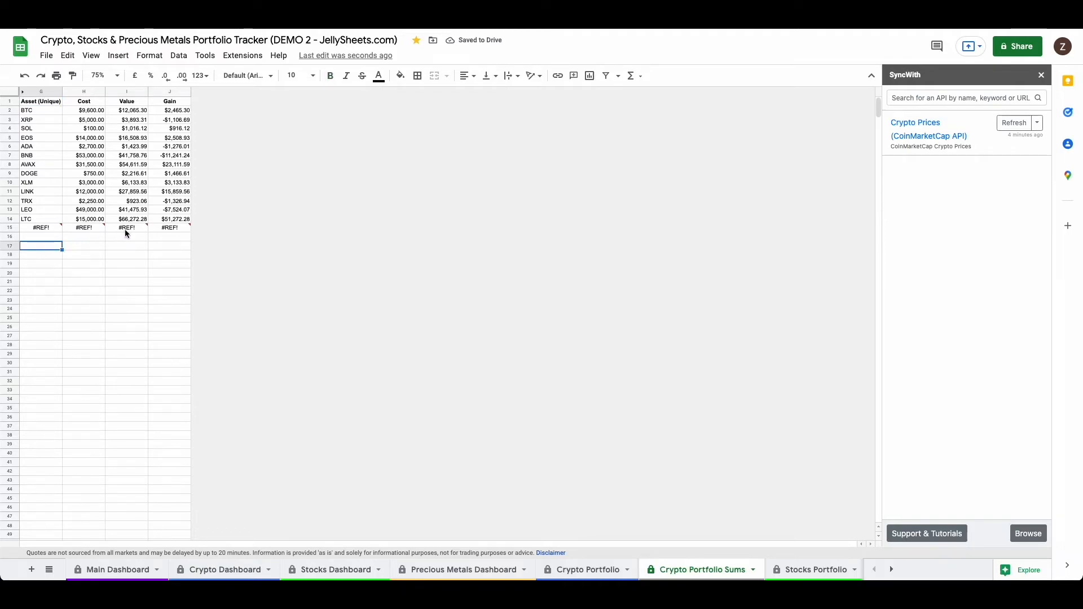
Step: Delete row 15 containing the #REF! cells from the Crypto Portfolio Sums sheet, repeating until no #REF! row remains
{"action": "left_click", "coordinate": [224, 571]}
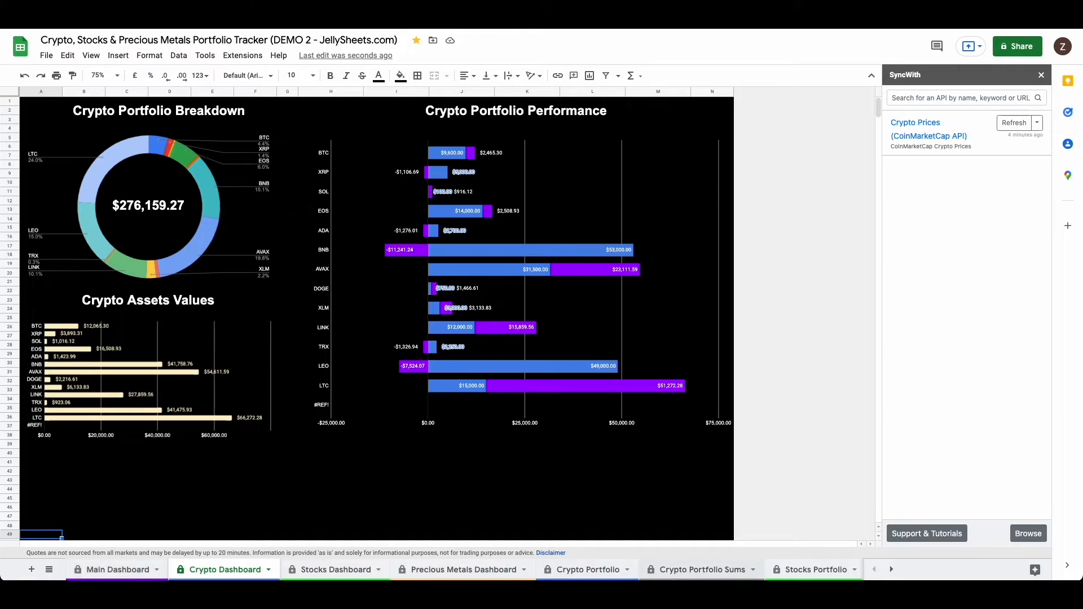
{"action": "left_click", "coordinate": [691, 570]}
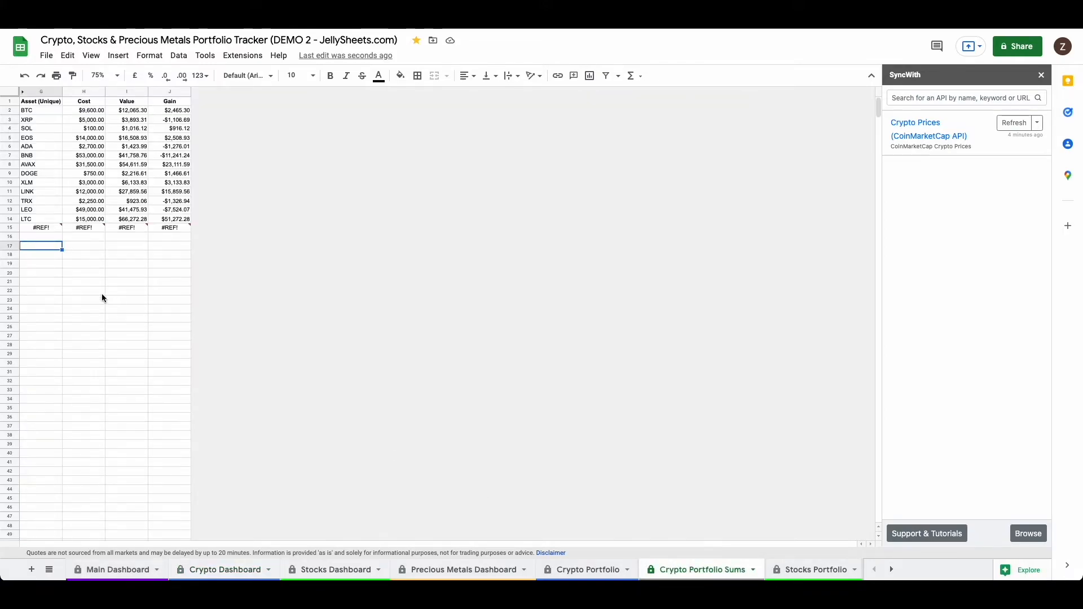
{"action": "left_click", "coordinate": [10, 228]}
{"action": "right_click", "coordinate": [10, 229]}
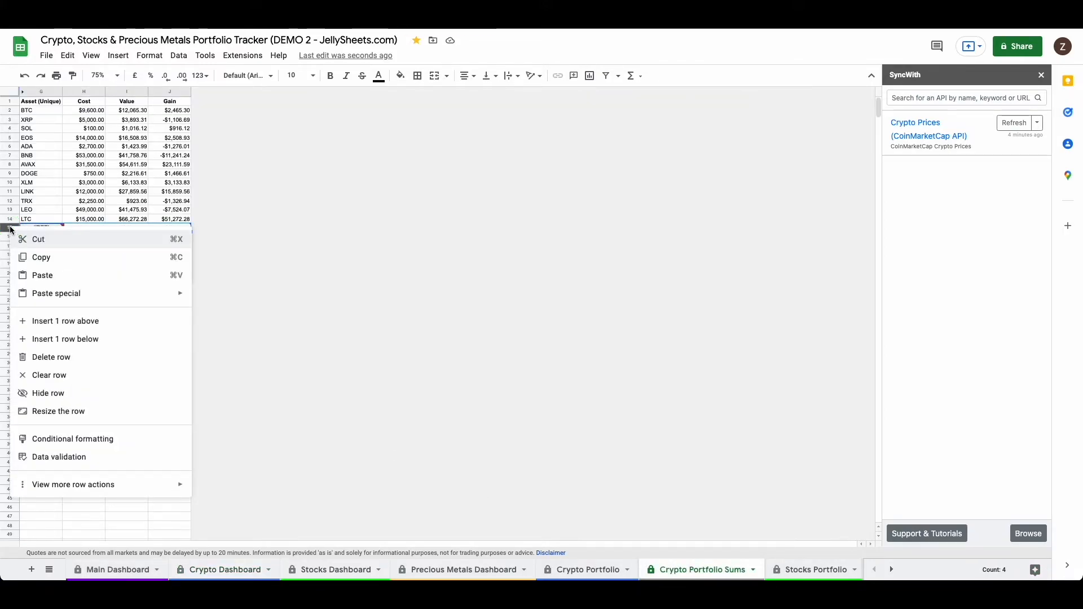
{"action": "left_click", "coordinate": [57, 357]}
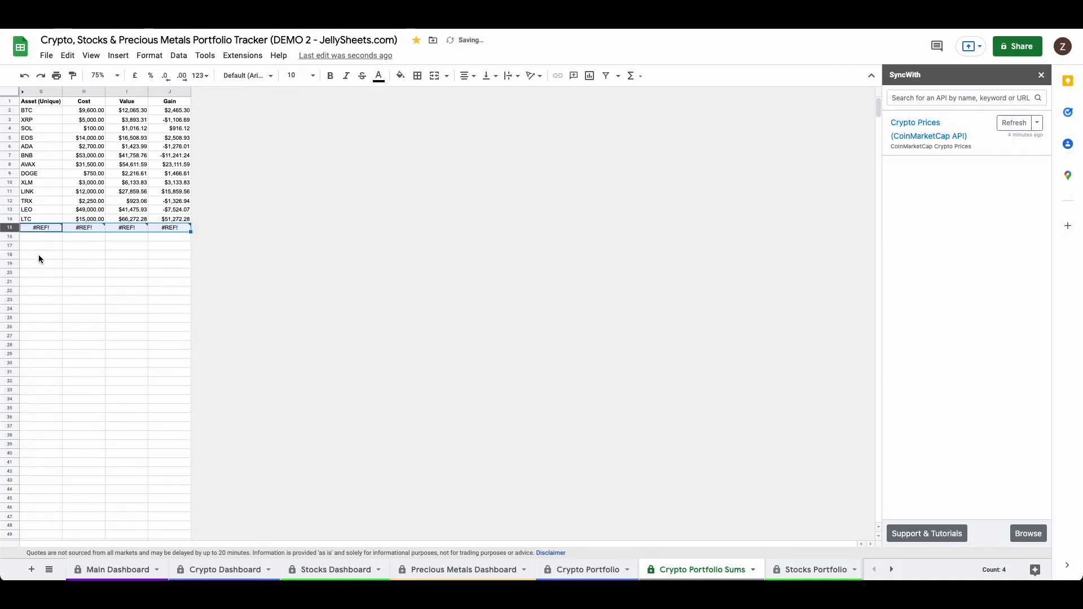
{"action": "left_click", "coordinate": [38, 257]}
{"action": "left_click", "coordinate": [9, 227]}
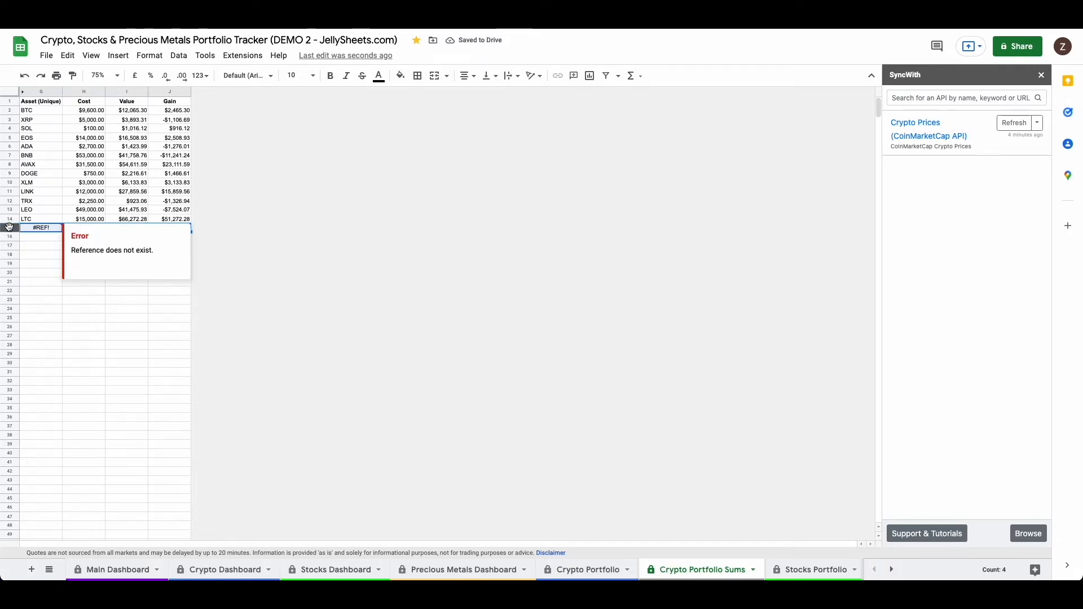
{"action": "right_click", "coordinate": [9, 226]}
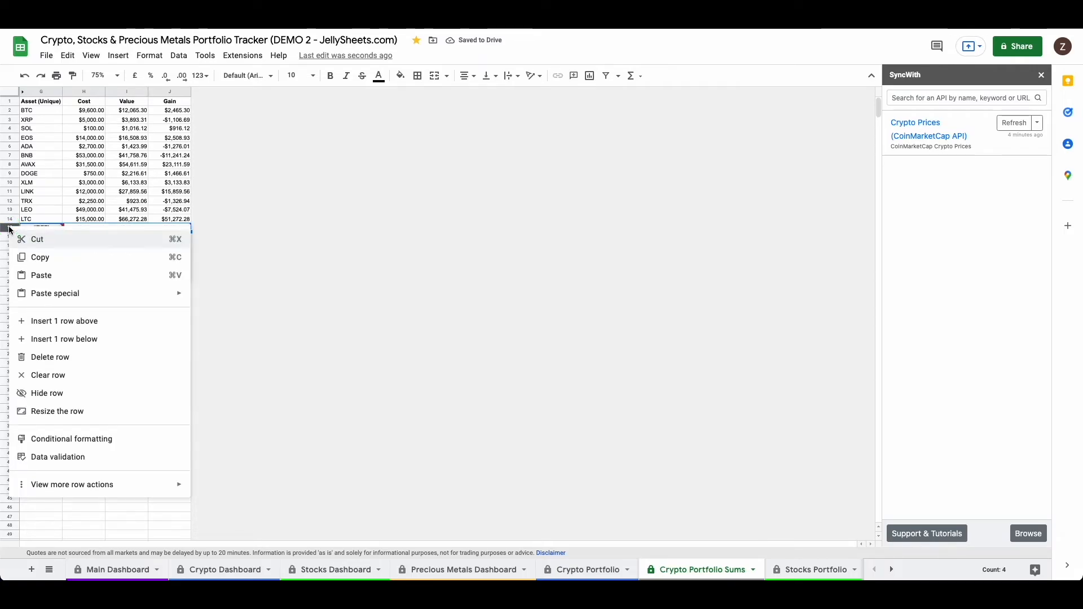
{"action": "left_click", "coordinate": [70, 356]}
{"action": "left_click", "coordinate": [55, 247]}
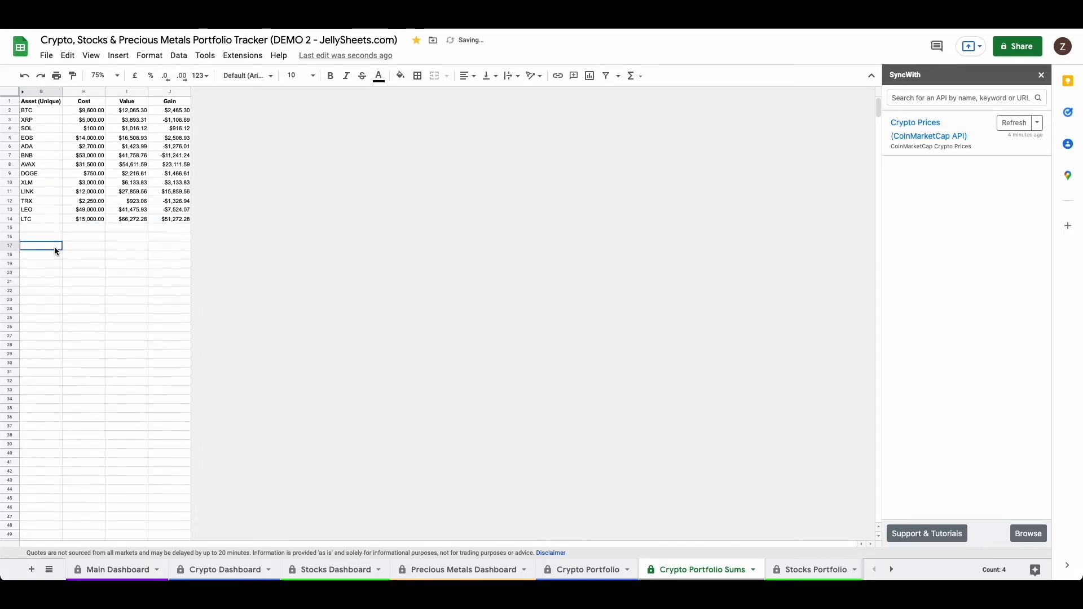
Step: Examine the data ranges feeding the Crypto Assets Values chart on the Crypto Dashboard, leaving them unedited
{"action": "left_click", "coordinate": [229, 575]}
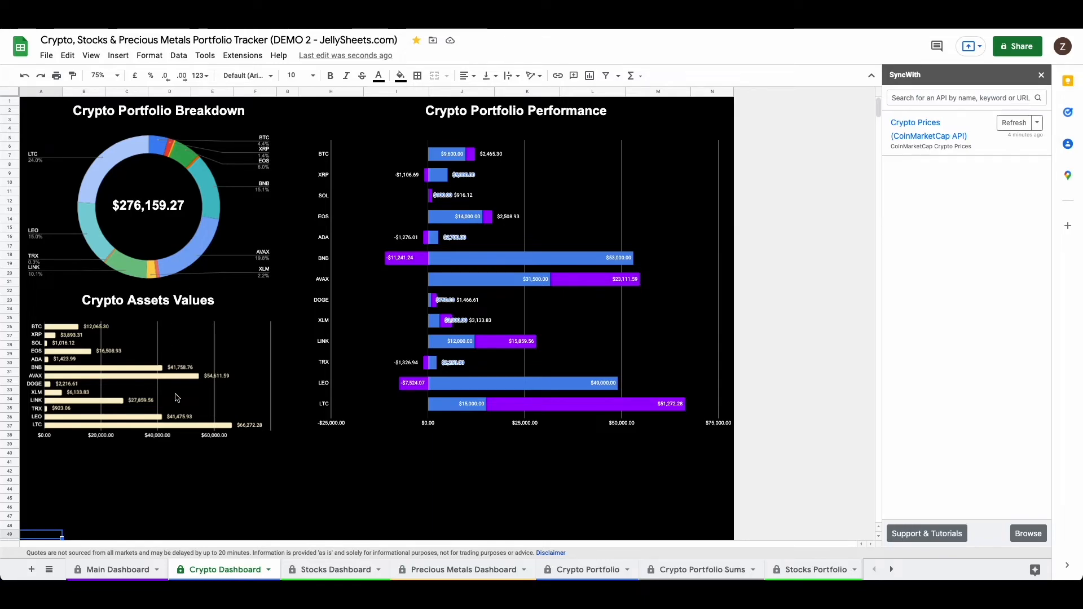
{"action": "left_click", "coordinate": [146, 356]}
{"action": "double_click", "coordinate": [147, 356]}
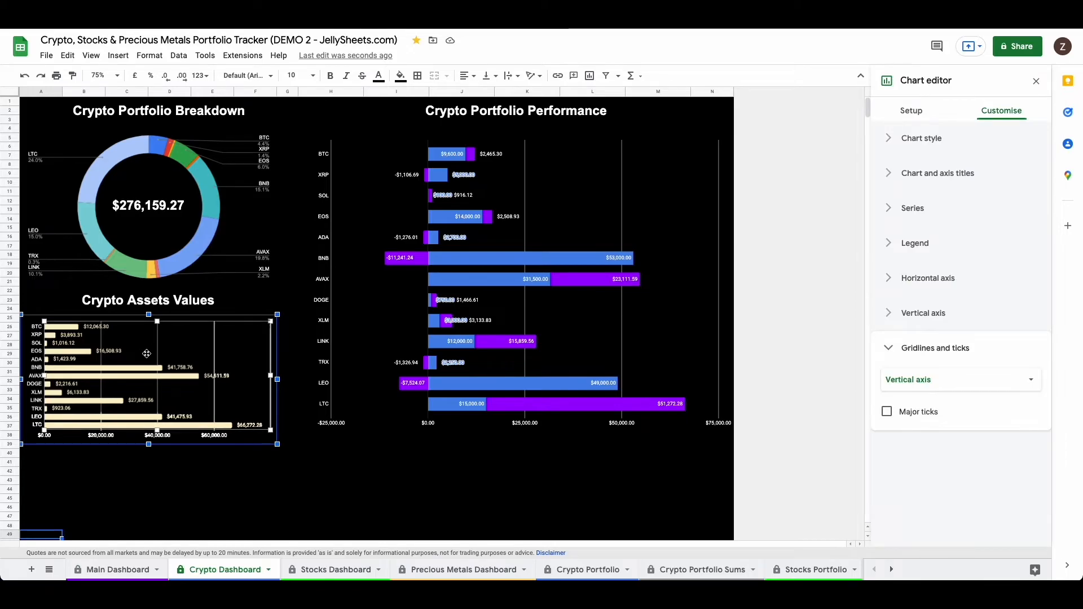
{"action": "left_click", "coordinate": [910, 112]}
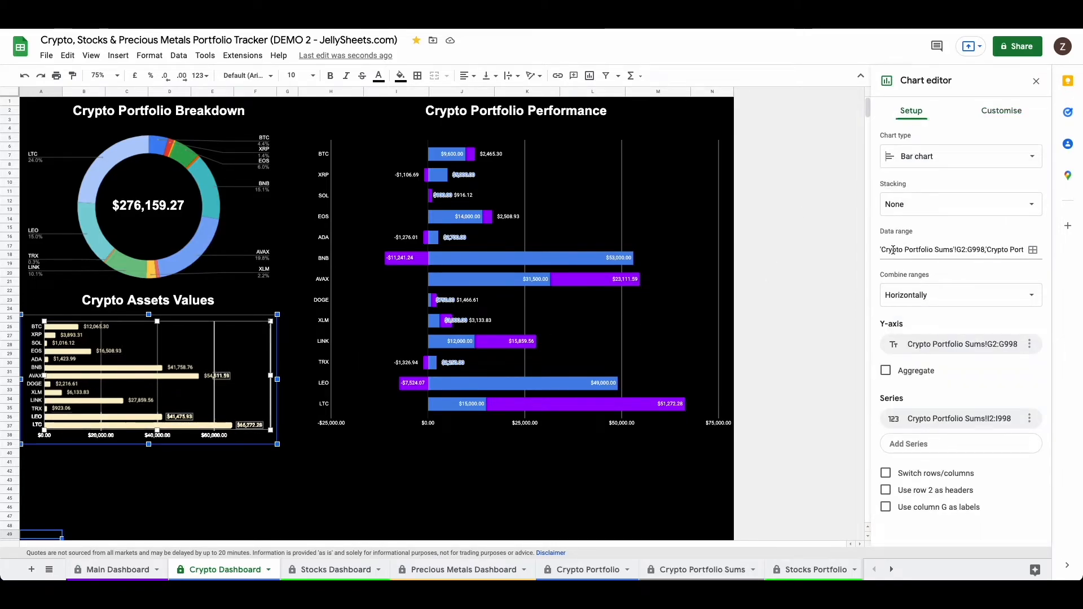
{"action": "left_click", "coordinate": [1034, 250]}
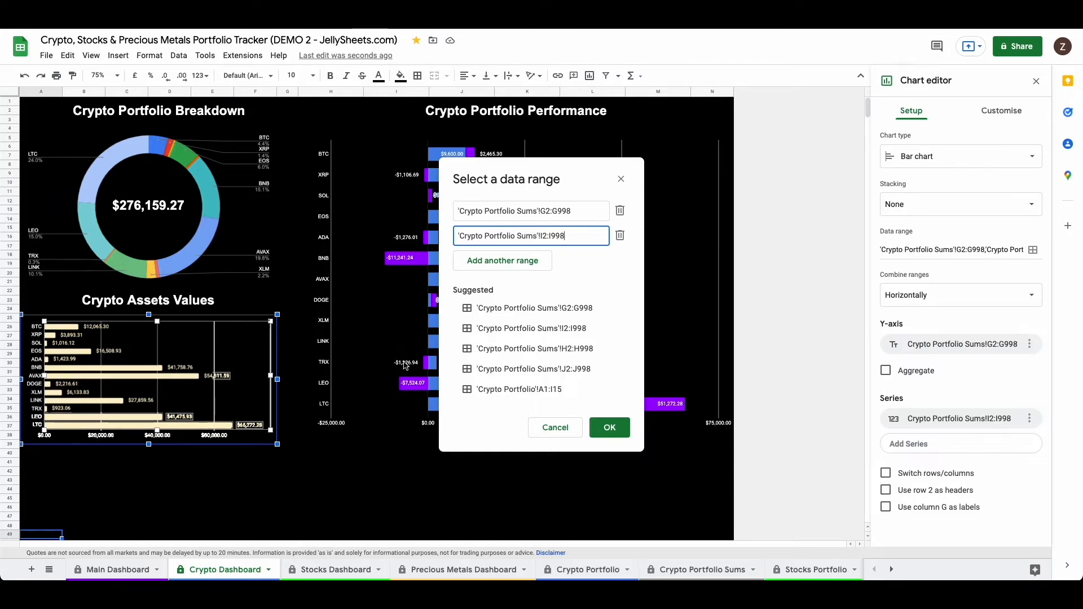
{"action": "left_click", "coordinate": [547, 433]}
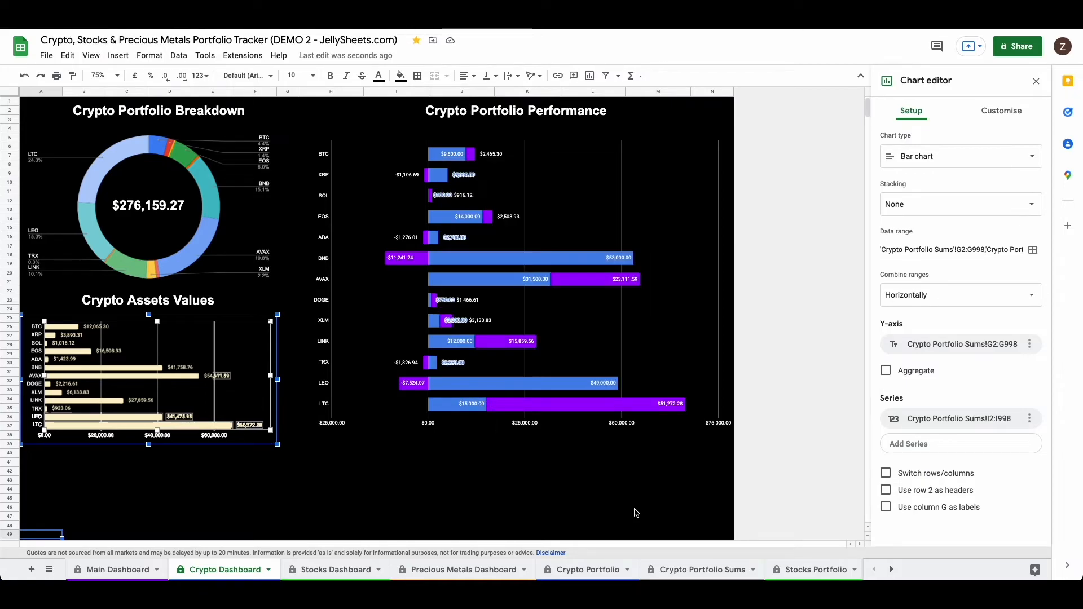
Step: Hide the Crypto Portfolio Sums sheet, accepting the edit warning for the protected sheet
{"action": "left_click", "coordinate": [694, 570]}
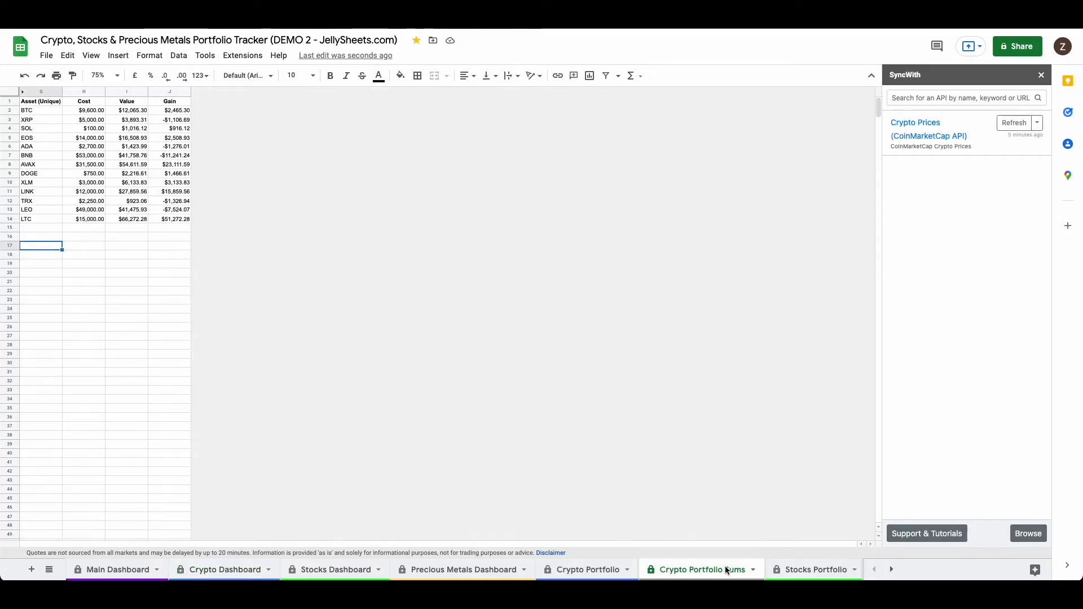
{"action": "left_click", "coordinate": [753, 570]}
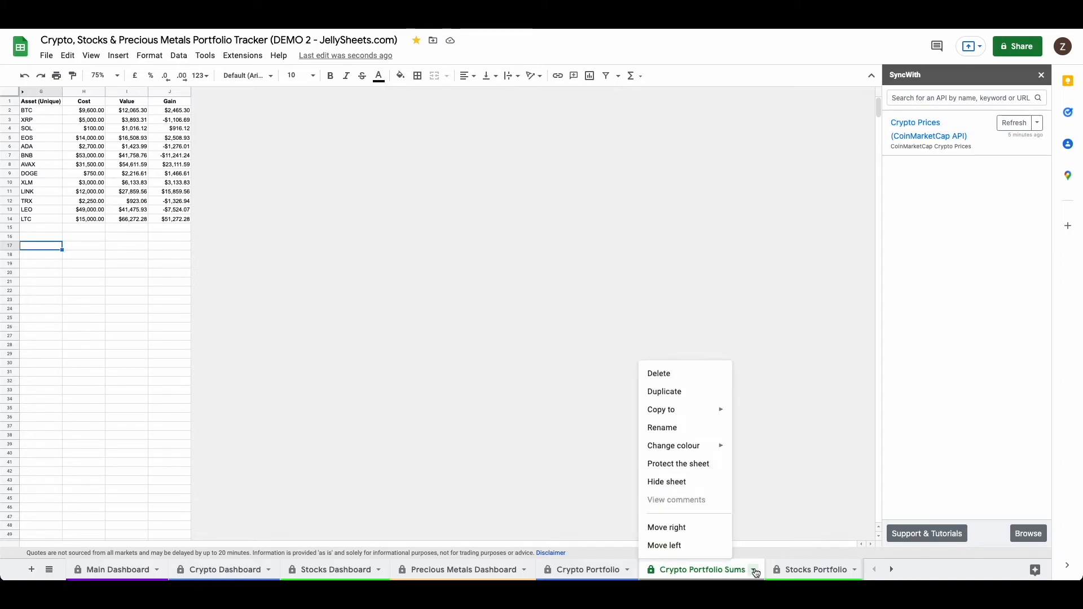
{"action": "left_click", "coordinate": [675, 482]}
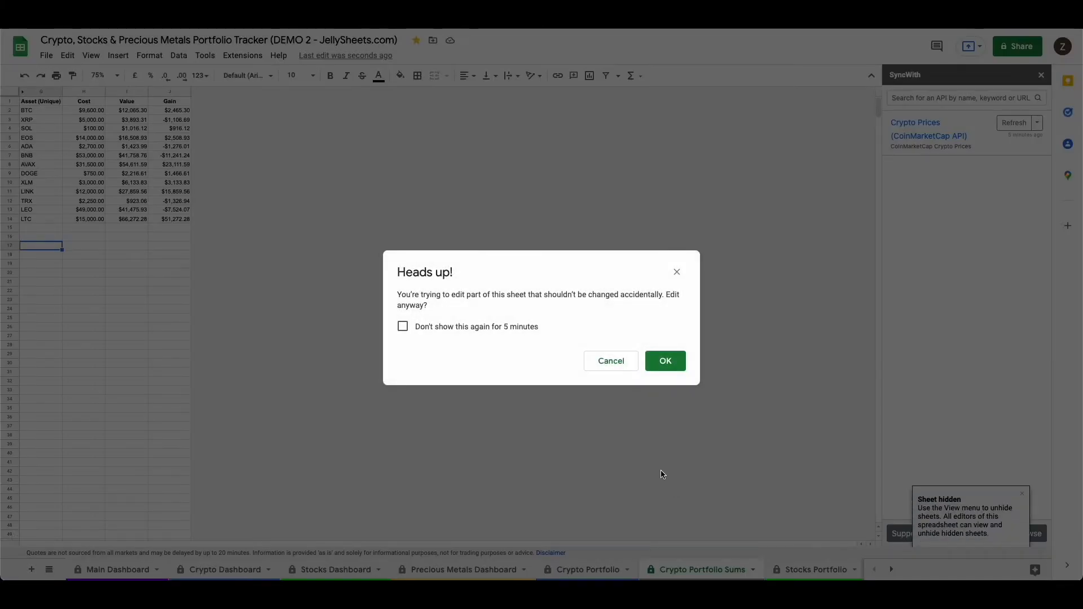
{"action": "left_click", "coordinate": [508, 328]}
{"action": "left_click", "coordinate": [666, 360]}
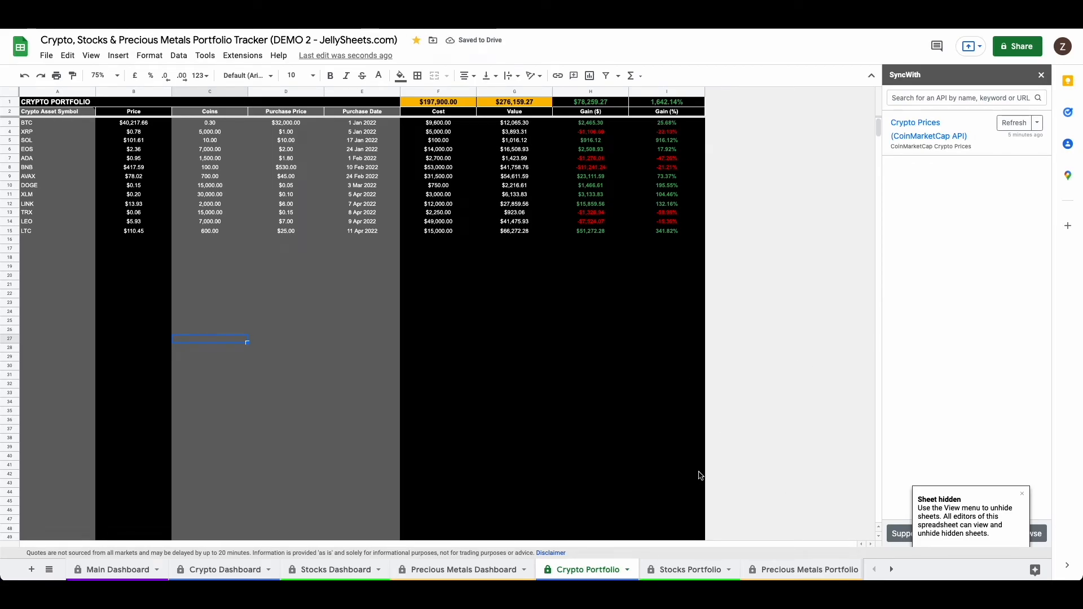
Step: Remove Namecoin from the coins of the Crypto Prices (CoinMarketCap API) connection, update it and refresh the Crypto Prices sheet
{"action": "scroll", "coordinate": [611, 575], "scroll_direction": "right", "scroll_amount": 5}
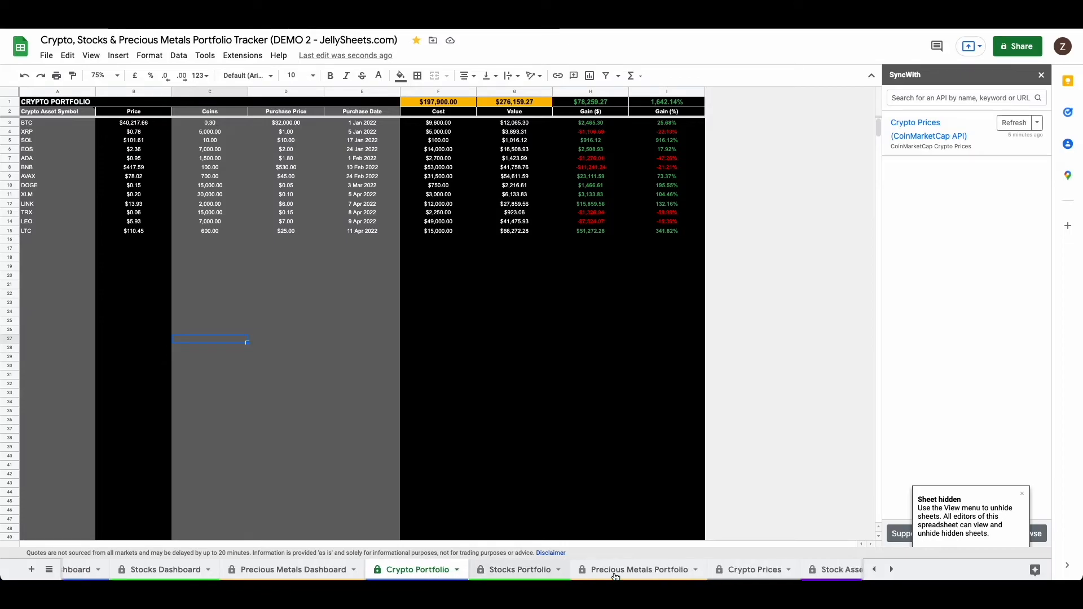
{"action": "left_click", "coordinate": [584, 569]}
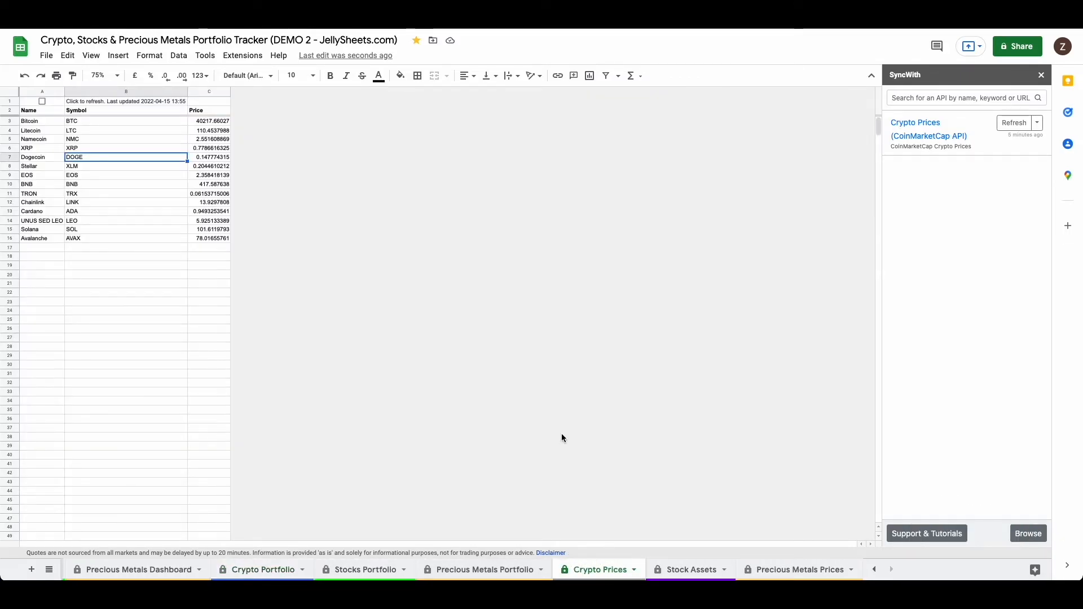
{"action": "left_click", "coordinate": [913, 134]}
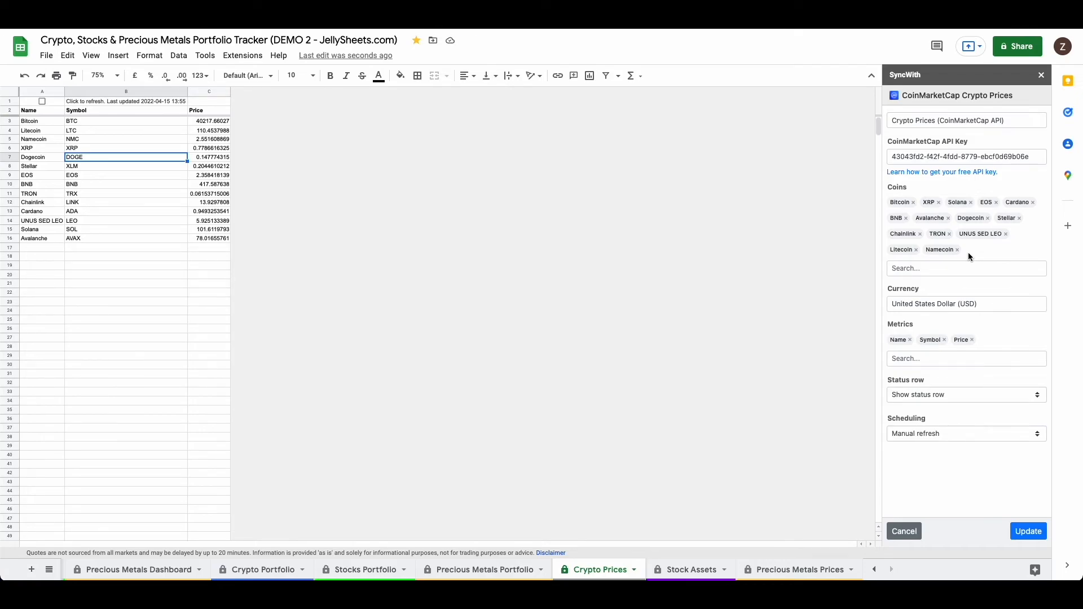
{"action": "left_click", "coordinate": [247, 571]}
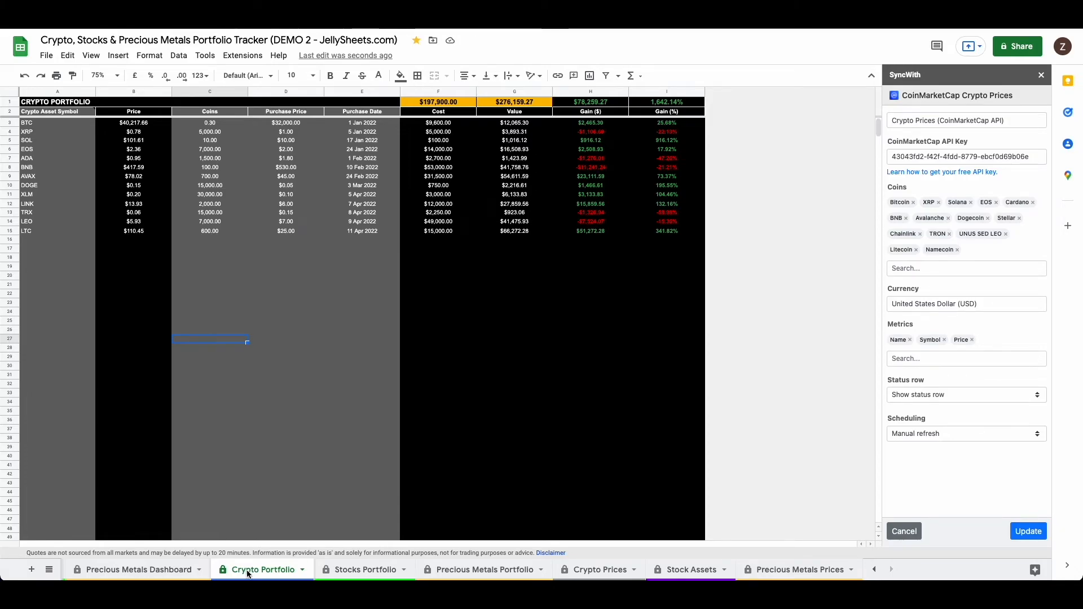
{"action": "left_click", "coordinate": [600, 571]}
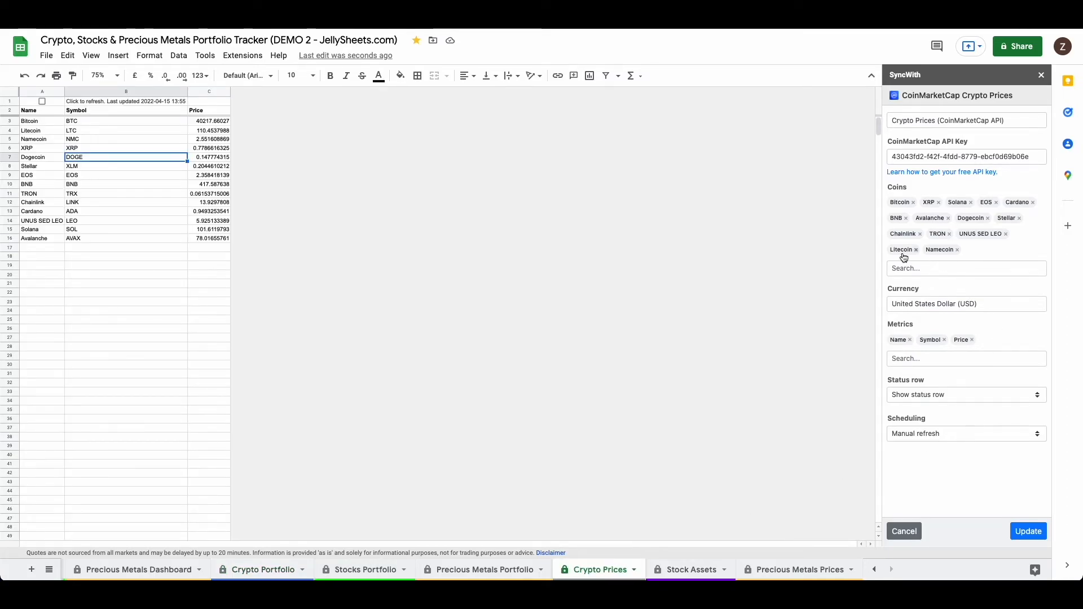
{"action": "left_click", "coordinate": [957, 250]}
{"action": "left_click", "coordinate": [1027, 533]}
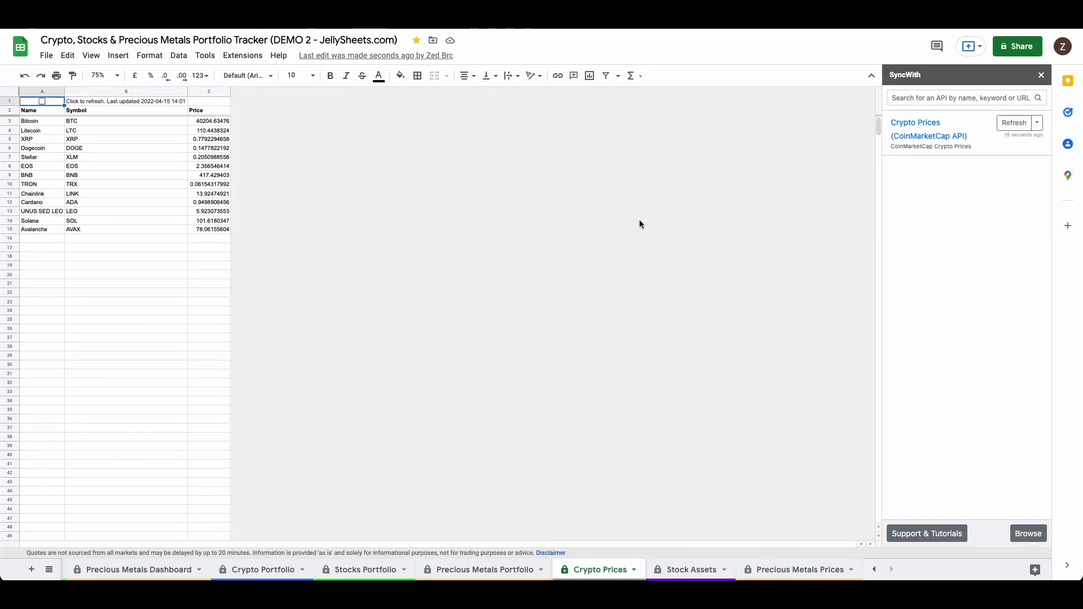
{"action": "left_click", "coordinate": [1014, 123]}
{"action": "left_click", "coordinate": [42, 101]}
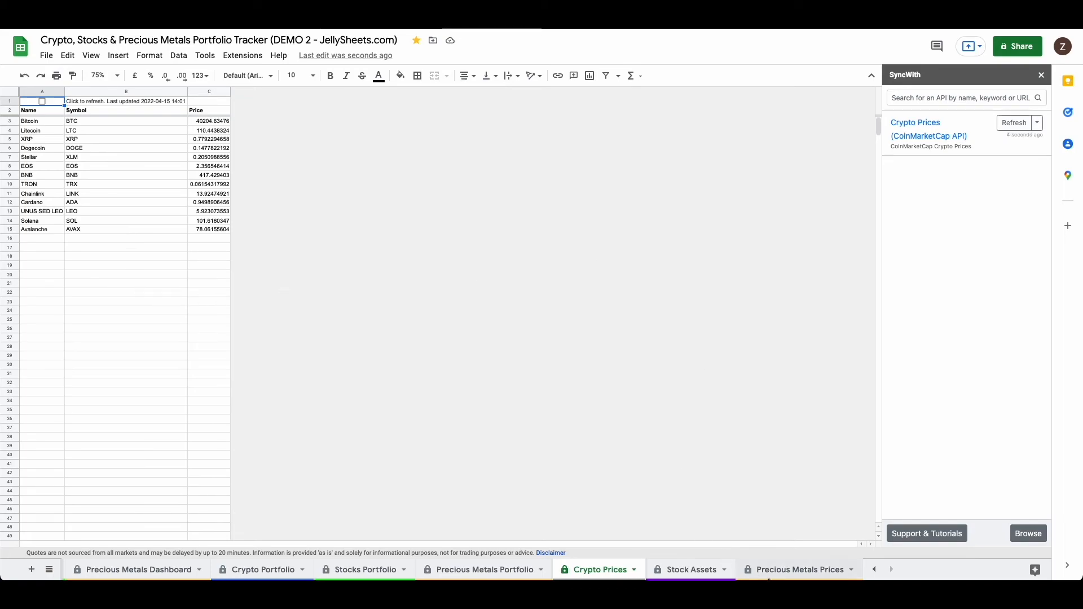
Step: Examine the tickers on the Stocks Portfolio sheet and compare them with the asset column of the Stock Assets sheet
{"action": "scroll", "coordinate": [634, 570], "scroll_direction": "left", "scroll_amount": 5}
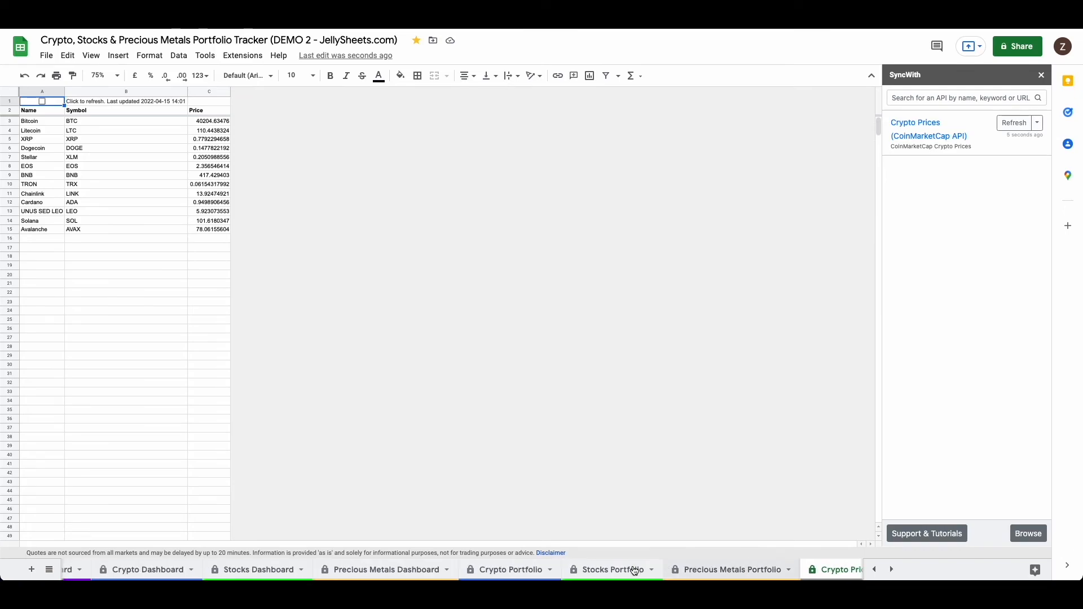
{"action": "scroll", "coordinate": [633, 571], "scroll_direction": "left", "scroll_amount": 3}
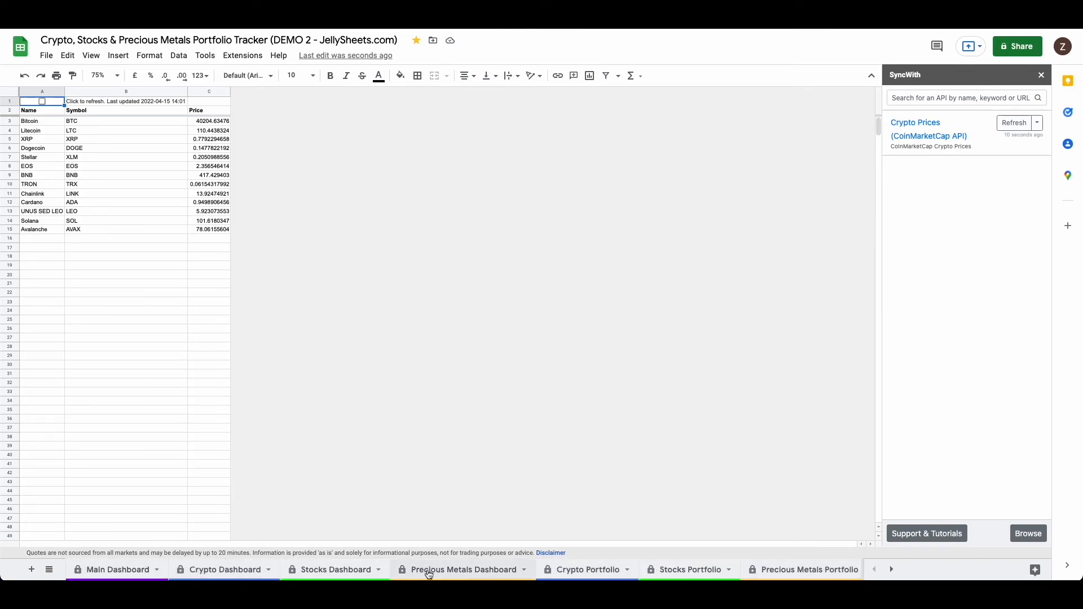
{"action": "scroll", "coordinate": [581, 575], "scroll_direction": "right", "scroll_amount": 2}
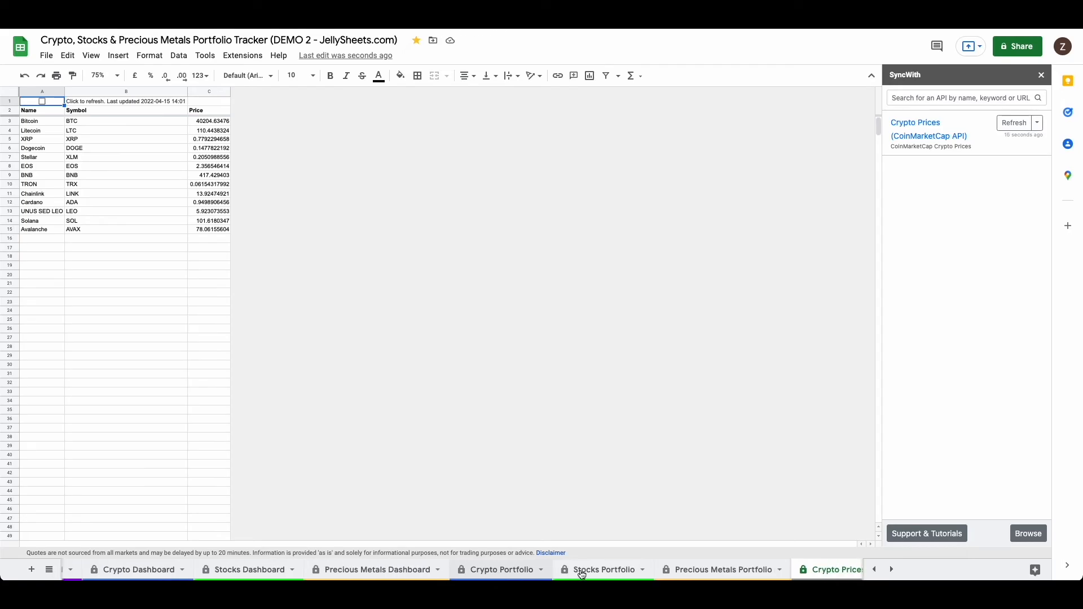
{"action": "left_click", "coordinate": [581, 573]}
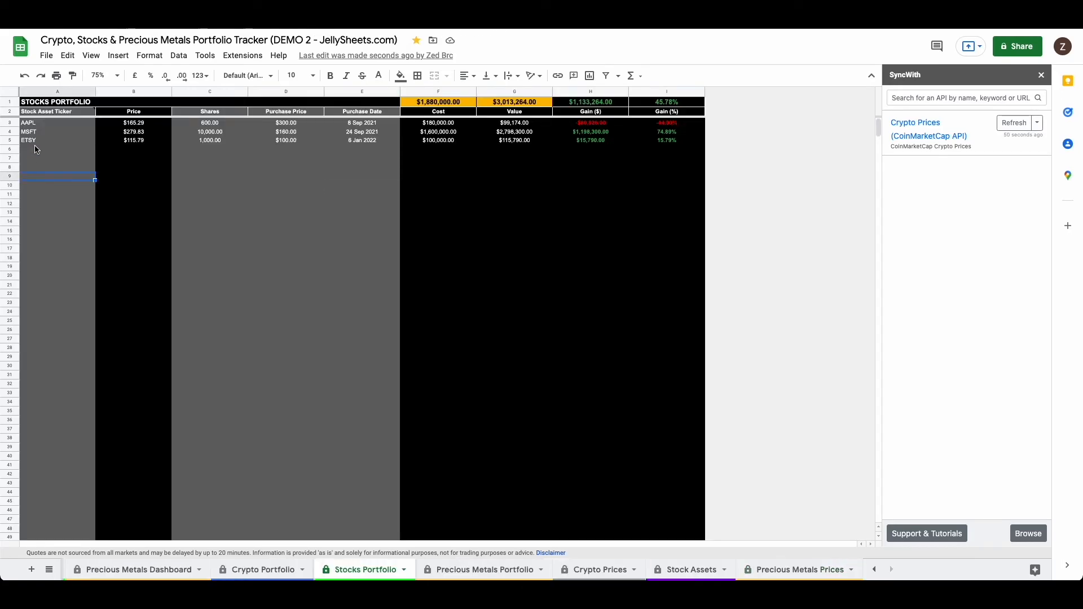
{"action": "left_click", "coordinate": [43, 220]}
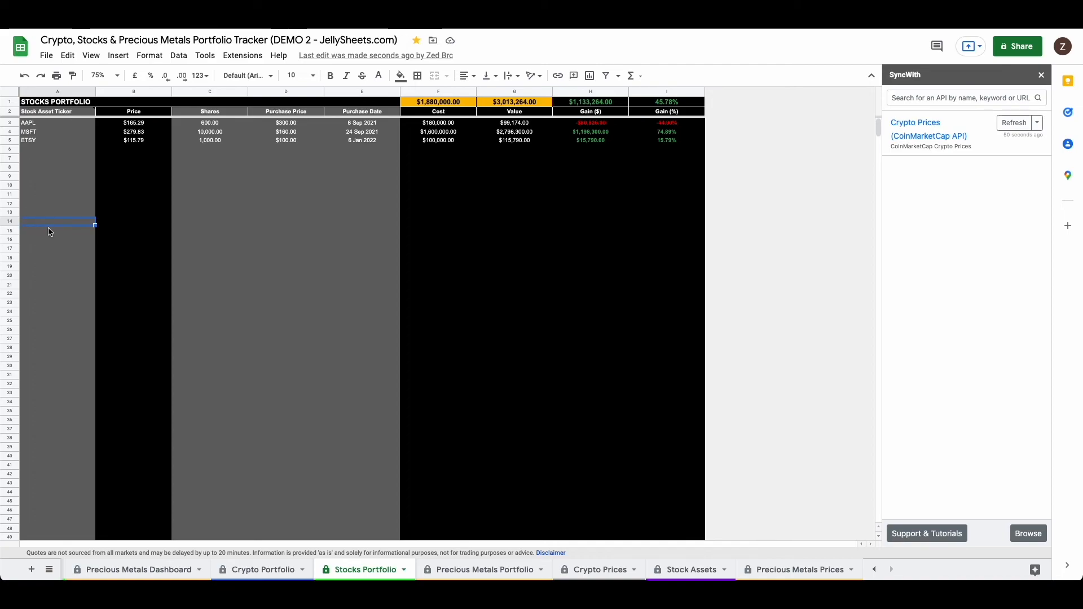
{"action": "left_click", "coordinate": [45, 179]}
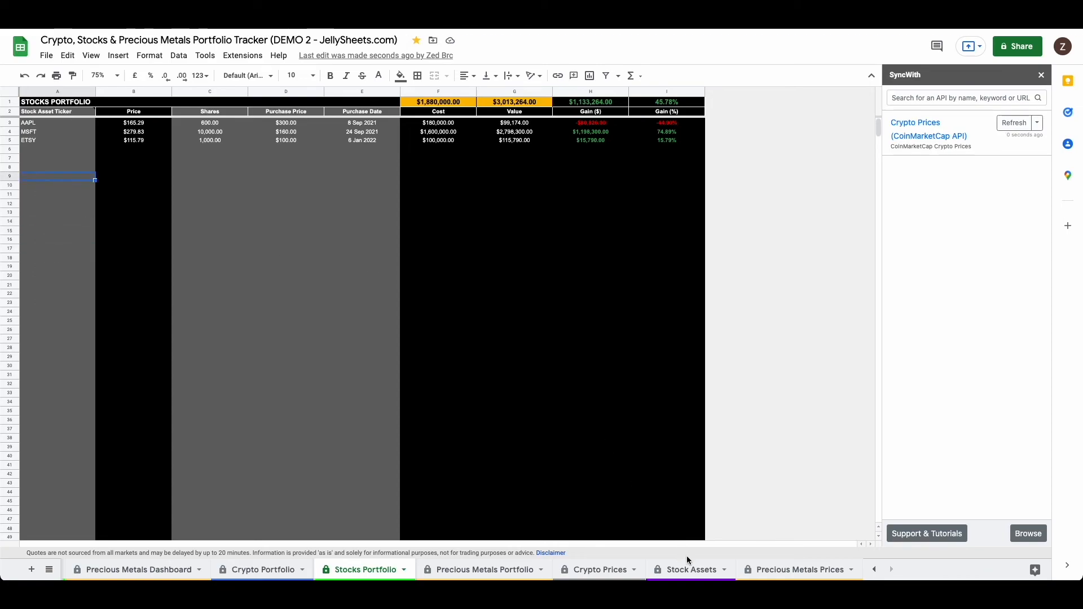
{"action": "left_click", "coordinate": [689, 571]}
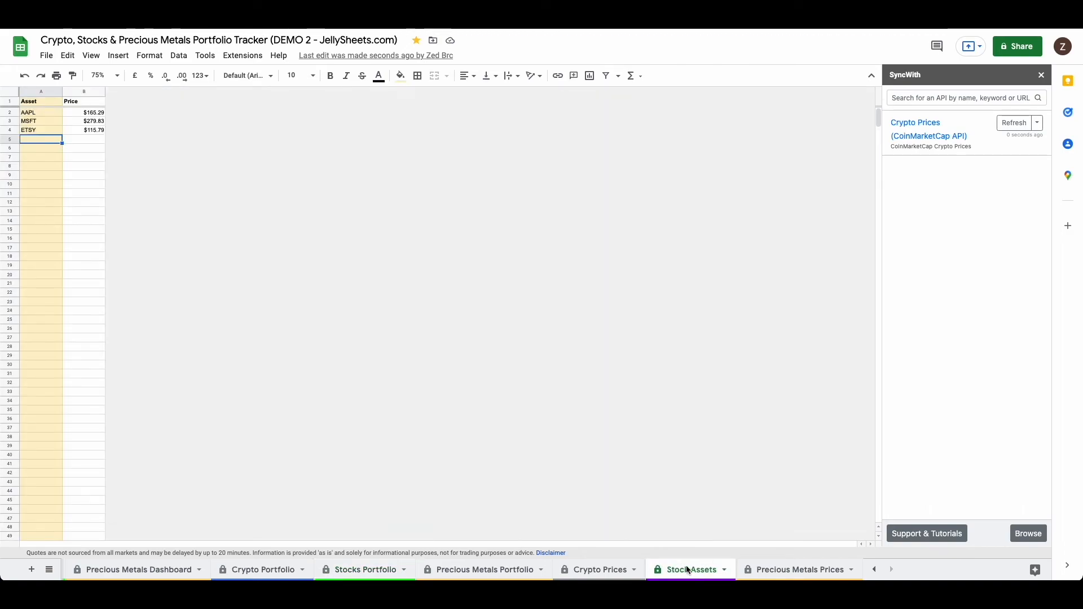
{"action": "left_click_drag", "start_coordinate": [39, 151], "coordinate": [48, 311]}
{"action": "left_click_drag", "start_coordinate": [39, 133], "coordinate": [53, 294]}
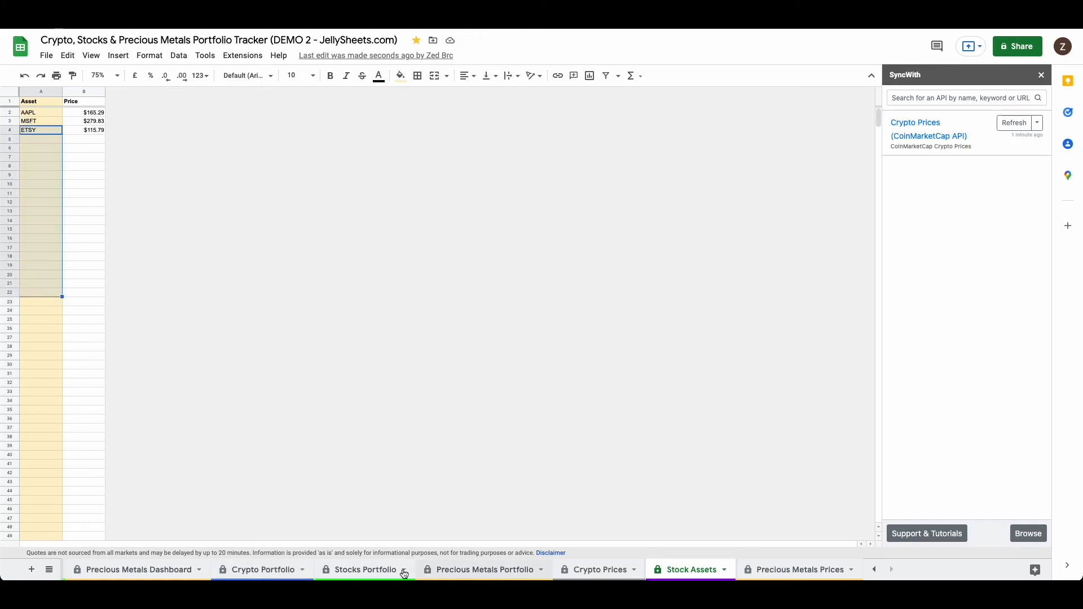
{"action": "left_click", "coordinate": [368, 569]}
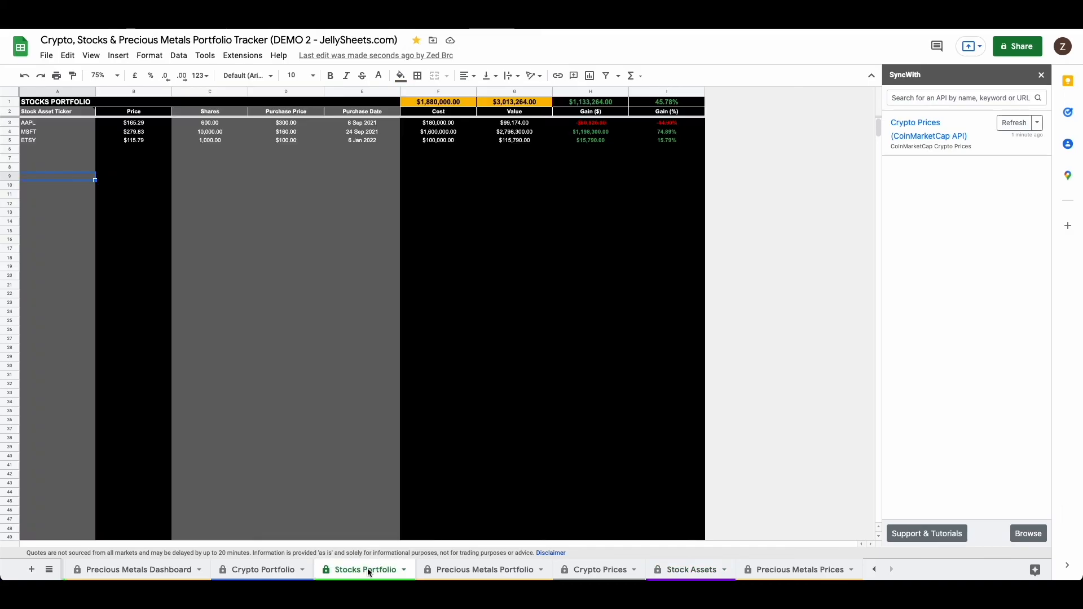
Step: Clear the ETSY ticker from cell A4 of the Stock Assets sheet
{"action": "left_click", "coordinate": [702, 572]}
{"action": "left_click", "coordinate": [44, 133]}
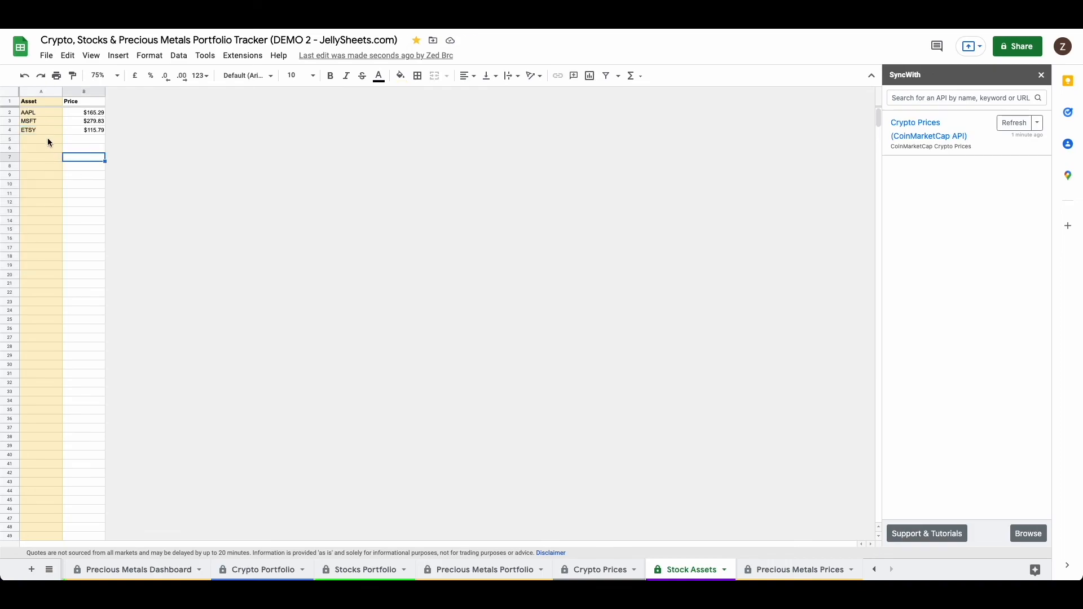
{"action": "key", "text": "Delete"}
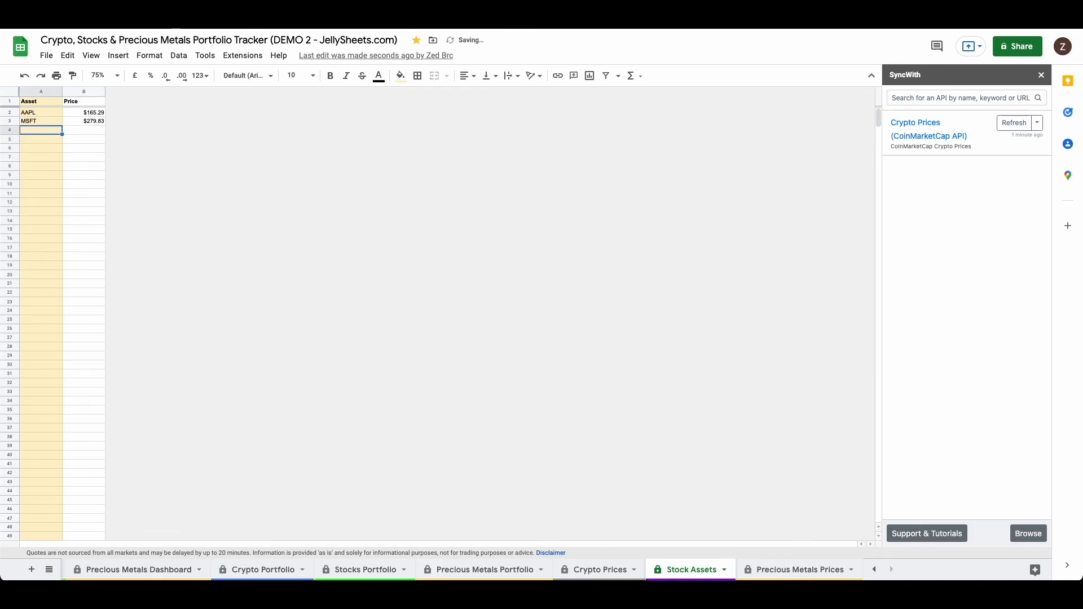
Step: Clear the ETSY ticker in cell A5 of the Stocks Portfolio sheet and re-enter it as ETSY
{"action": "left_click", "coordinate": [373, 570]}
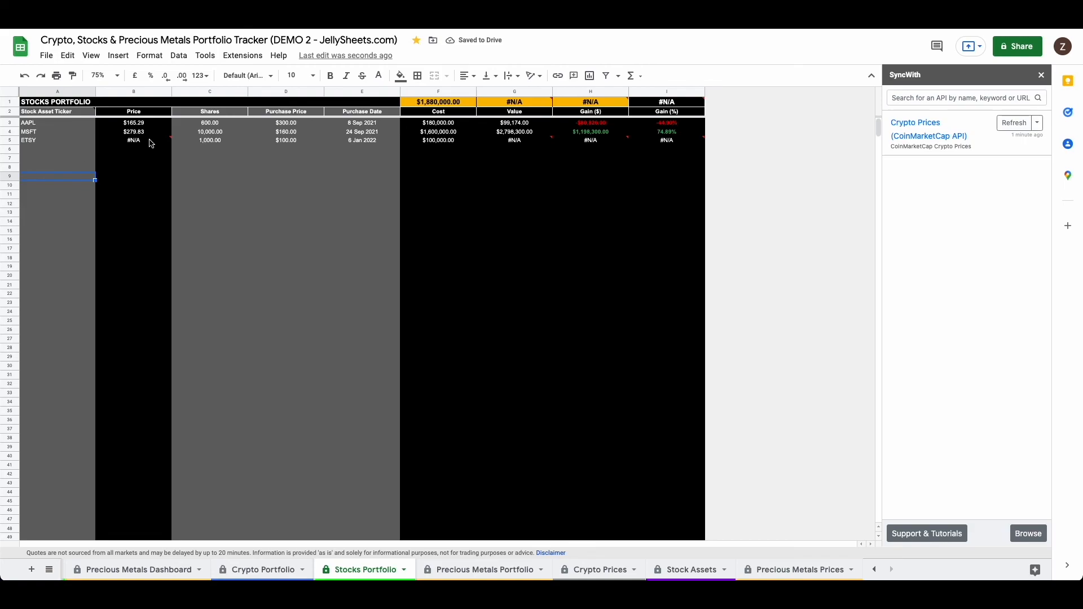
{"action": "left_click", "coordinate": [40, 147]}
{"action": "key", "text": "Delete"}
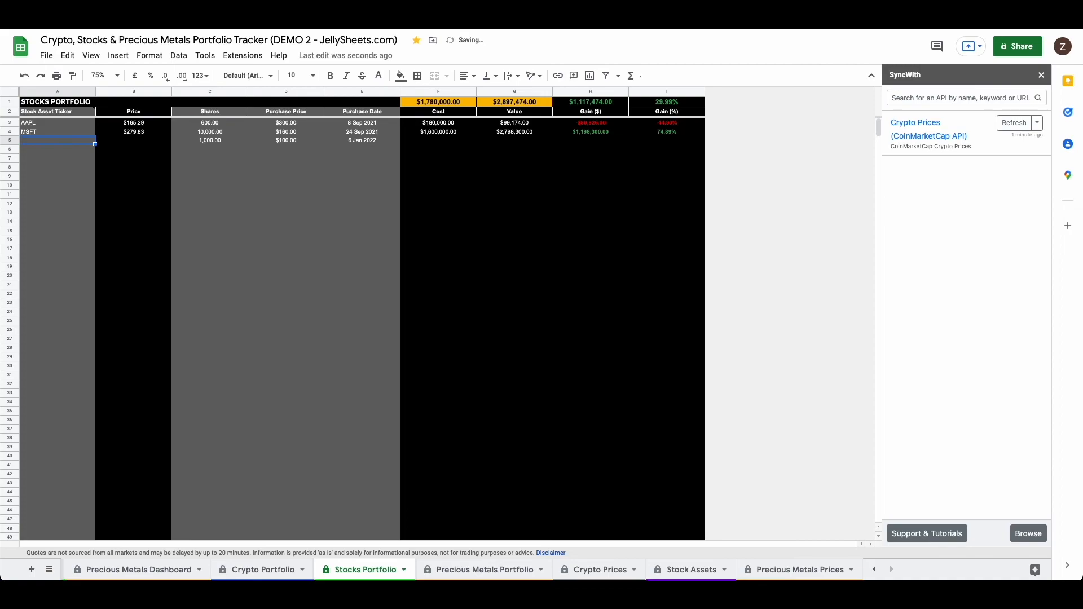
{"action": "type", "text": "ETSY"}
{"action": "key", "text": "Return"}
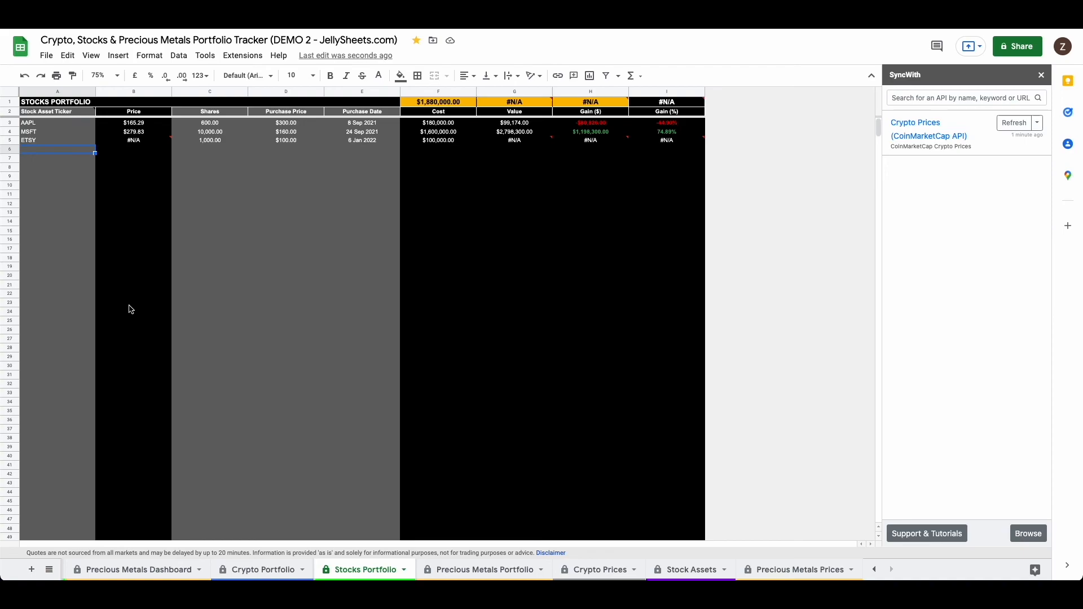
Step: Enter ETSY as an asset in cell A4 of the Stock Assets sheet
{"action": "left_click", "coordinate": [692, 570]}
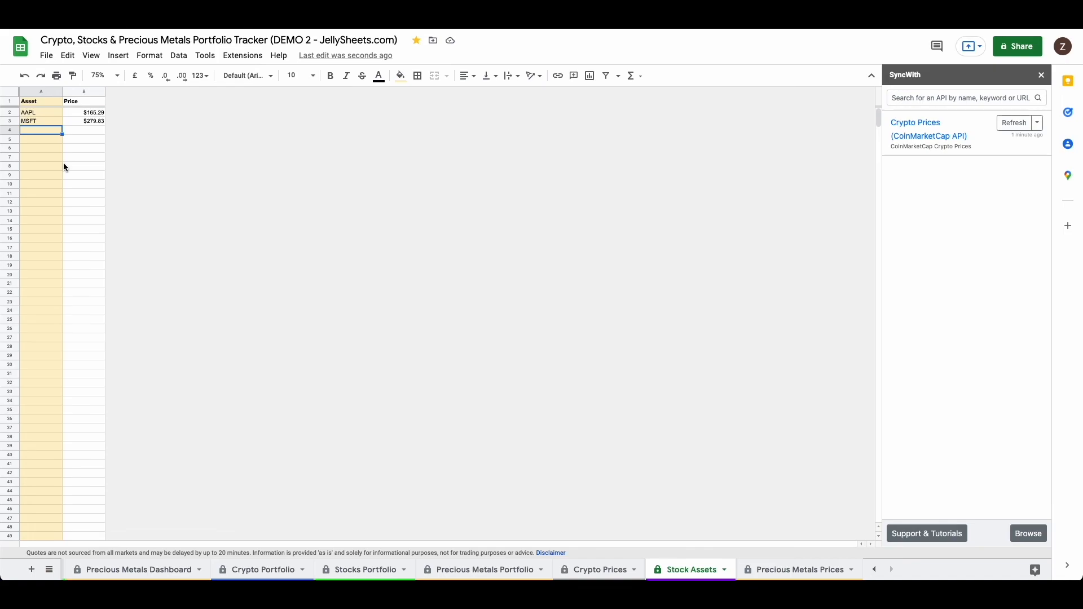
{"action": "type", "text": "ETSY"}
{"action": "key", "text": "Return"}
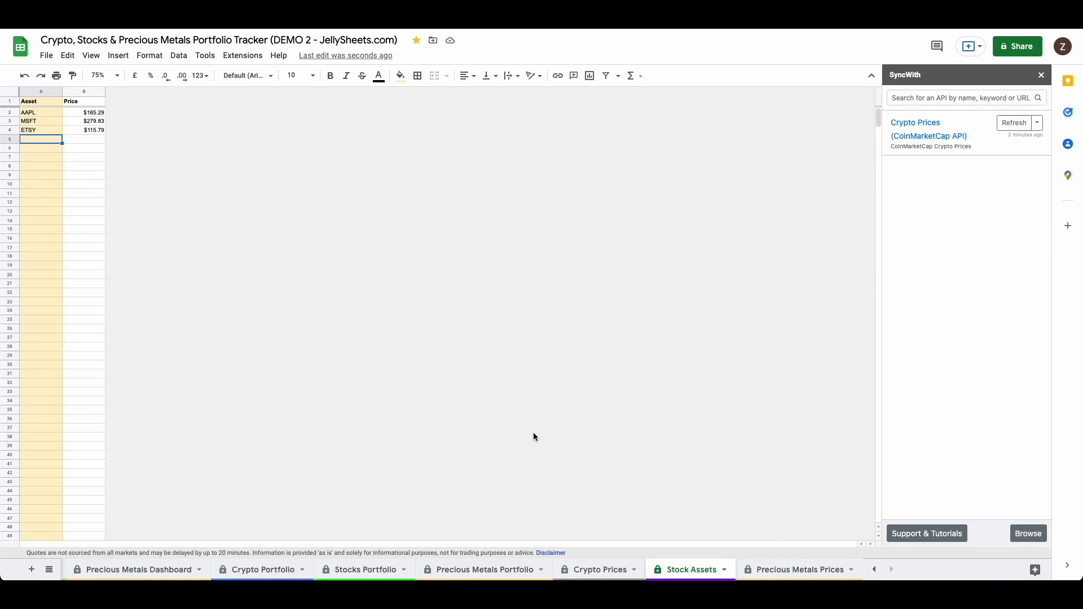
Step: Review the Crypto Prices connection settings and the crypto, stocks and precious metals portfolio sheets, and go to the Main Dashboard
{"action": "left_click", "coordinate": [602, 572]}
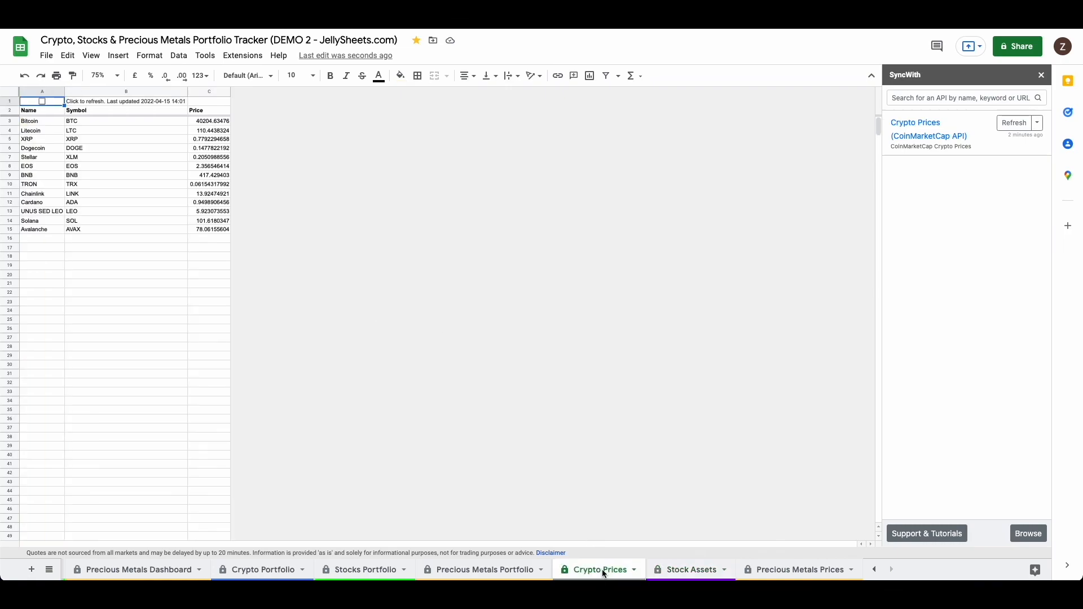
{"action": "left_click", "coordinate": [912, 135]}
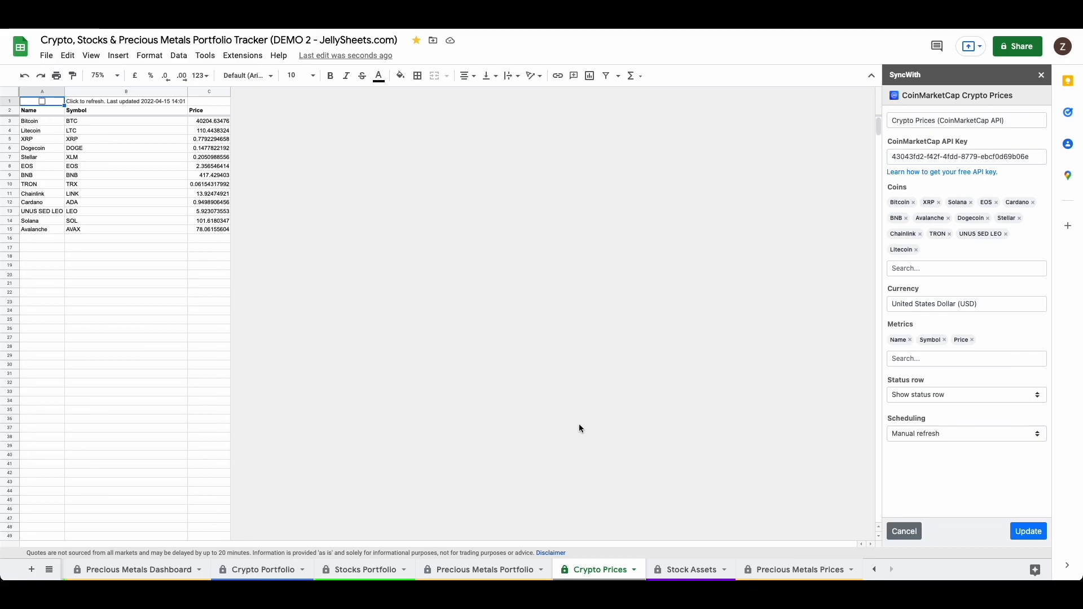
{"action": "left_click", "coordinate": [251, 570]}
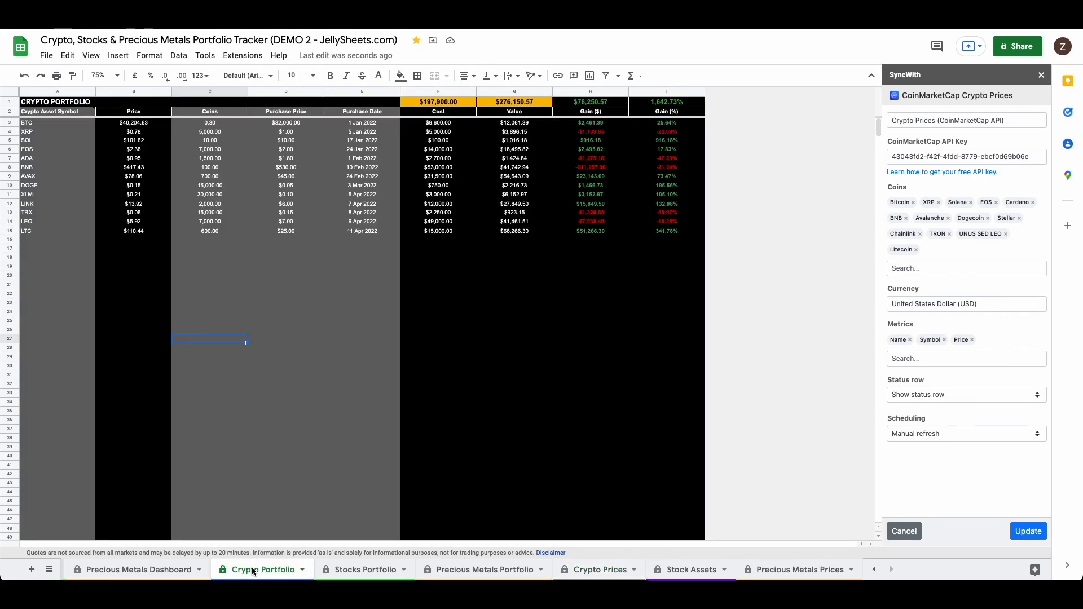
{"action": "left_click", "coordinate": [352, 571]}
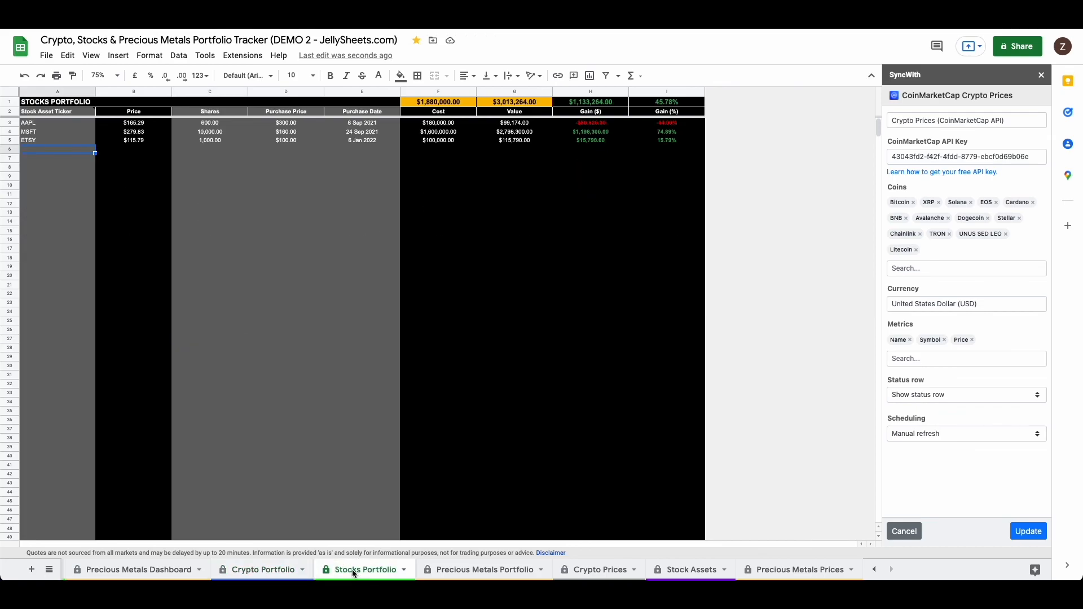
{"action": "left_click", "coordinate": [452, 570]}
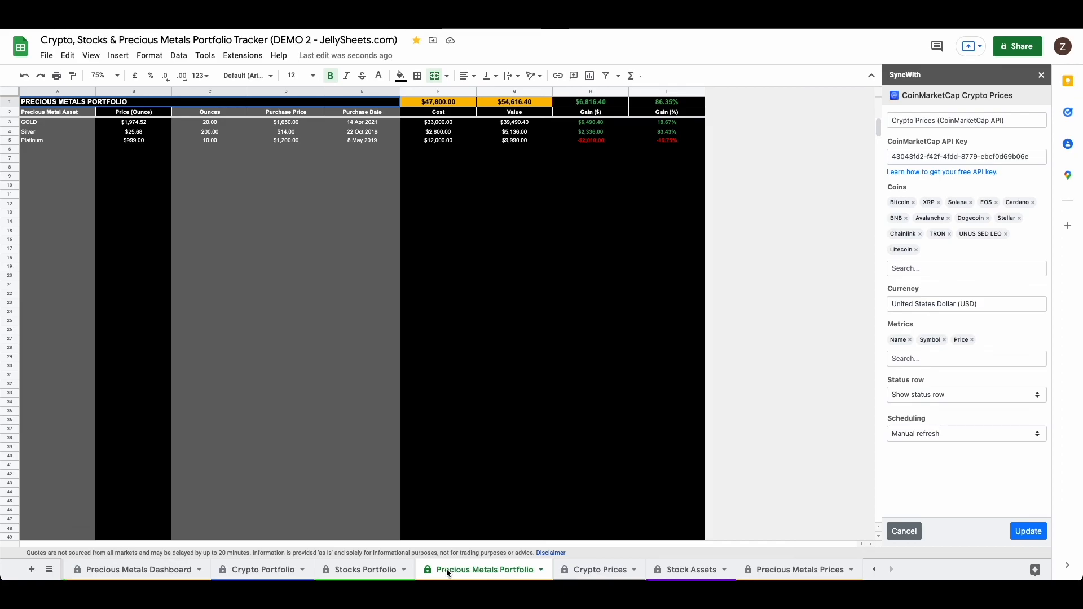
{"action": "scroll", "coordinate": [446, 567], "scroll_direction": "left", "scroll_amount": 10}
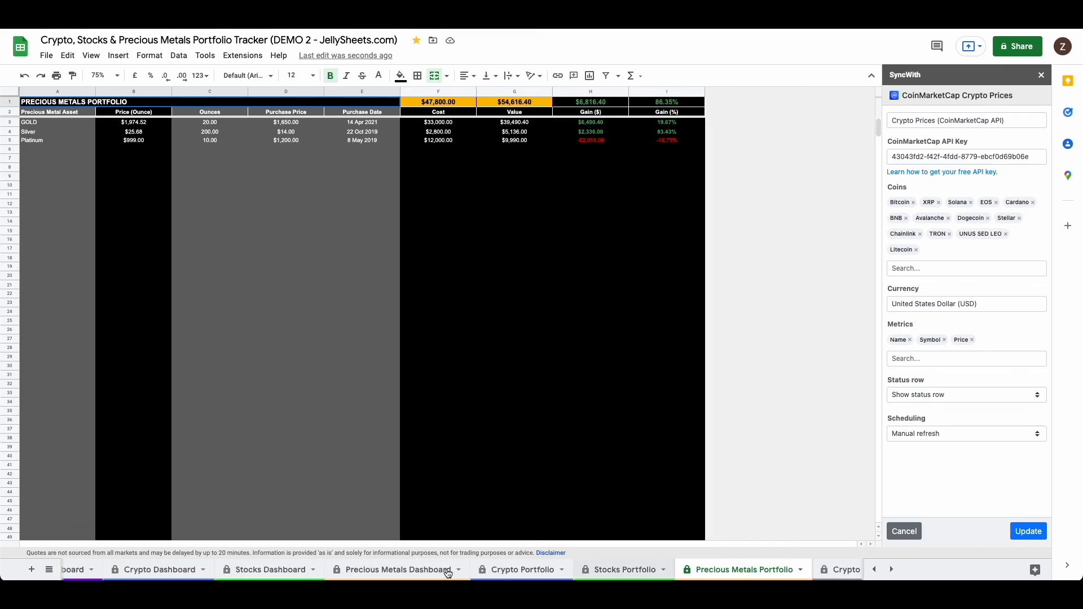
{"action": "left_click", "coordinate": [120, 570]}
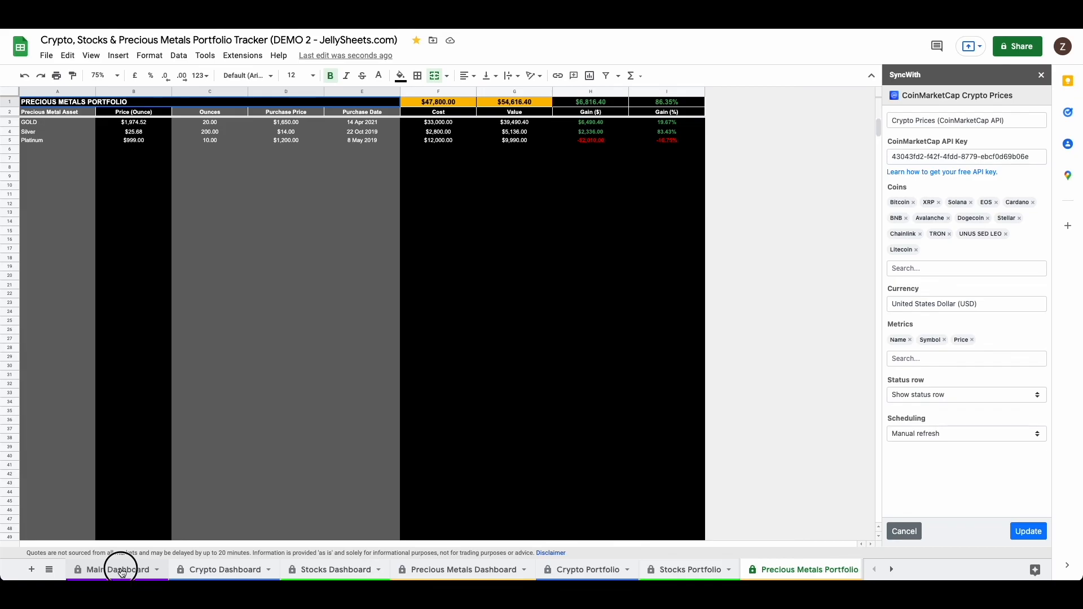